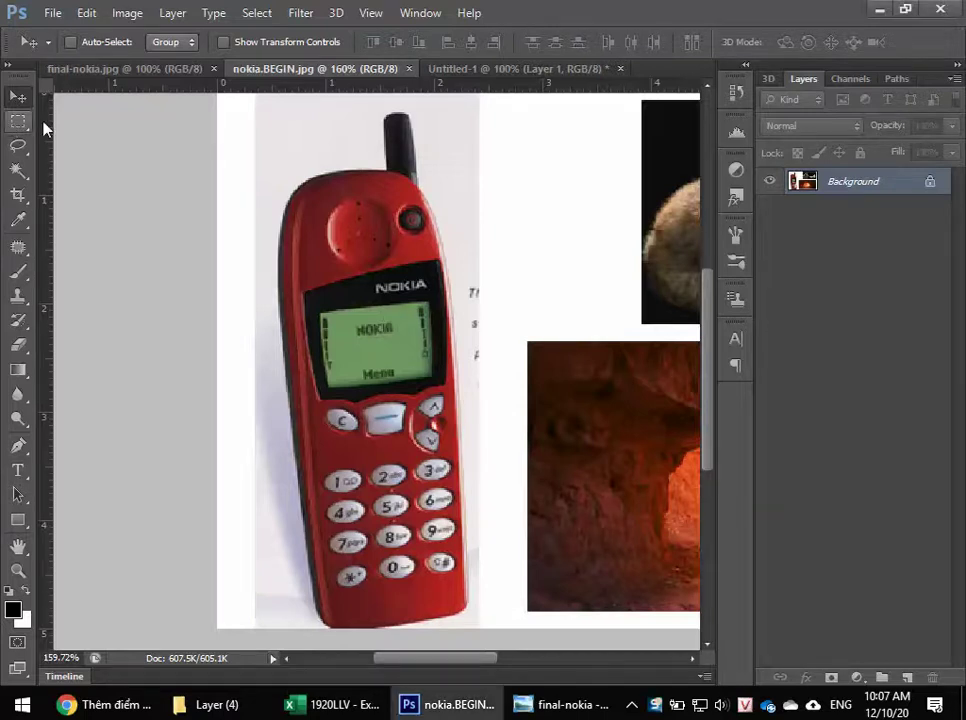
- Copy a rectangle around the phone photo onto Layer 1 and hide the Background layer
key(m)
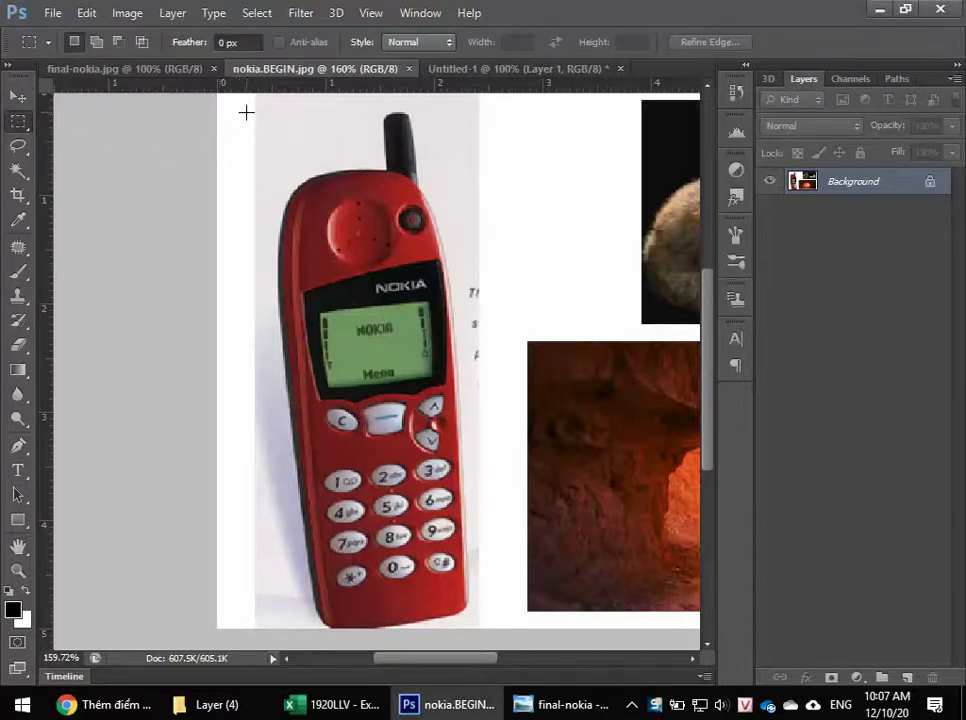
mouse_move(258, 96)
mouse_down()
mouse_move(455, 640)
mouse_move(471, 641)
mouse_up()
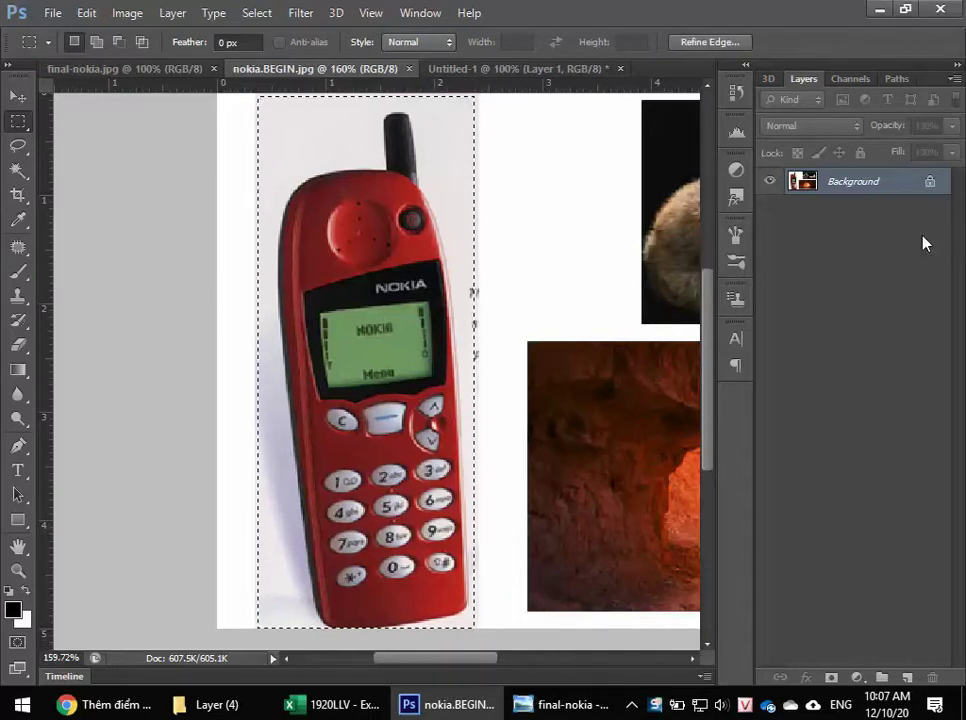
key(ctrl+j)
click(769, 208)
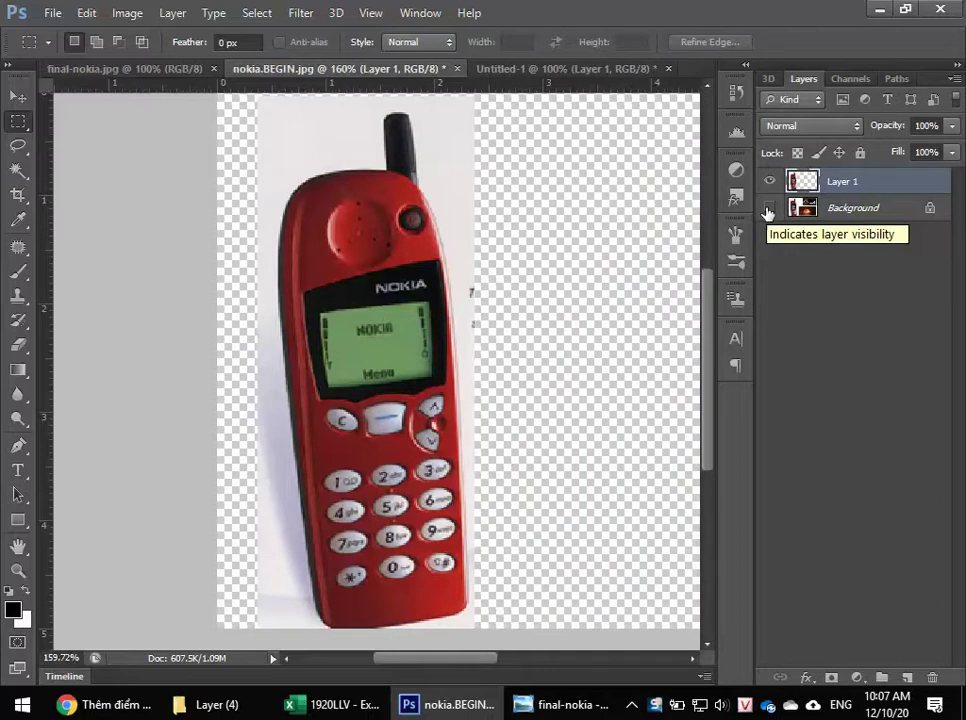
click(15, 172)
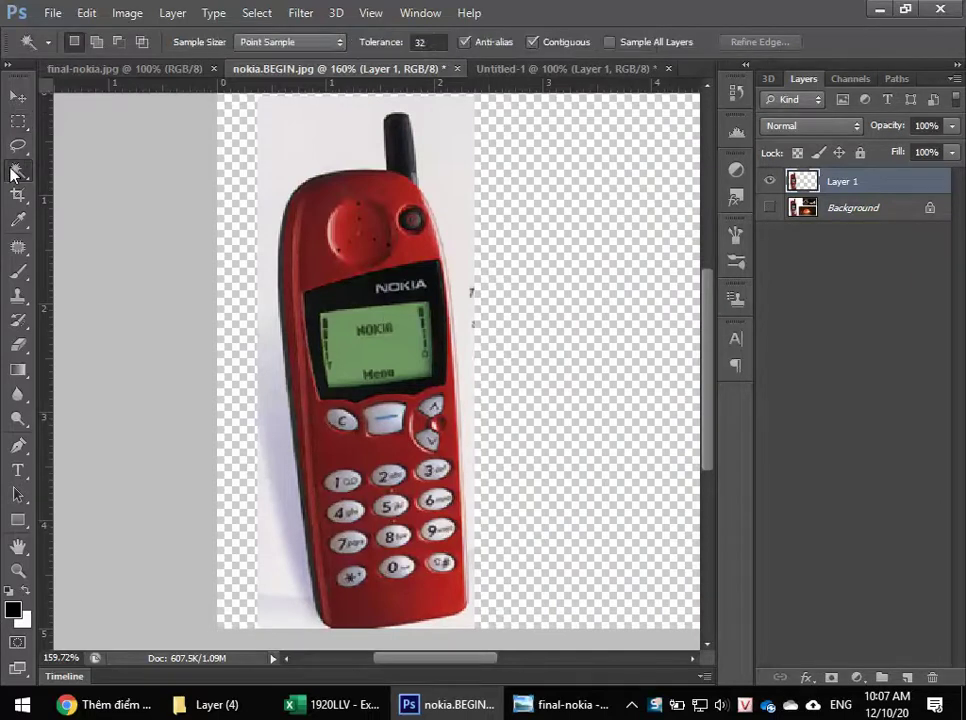
right_click(14, 172)
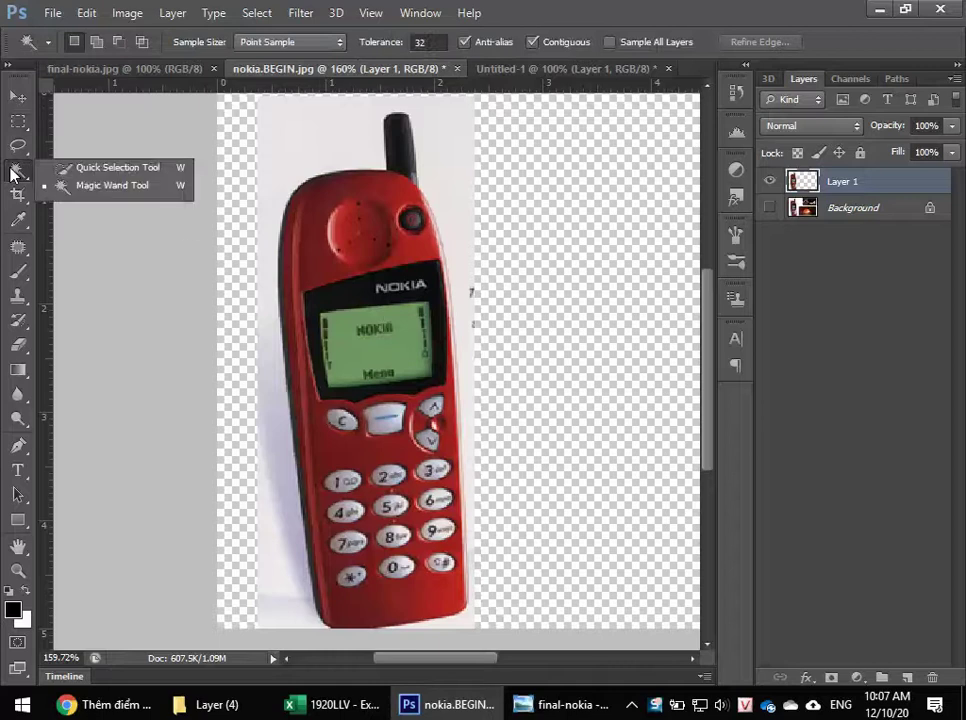
click(90, 185)
click(300, 148)
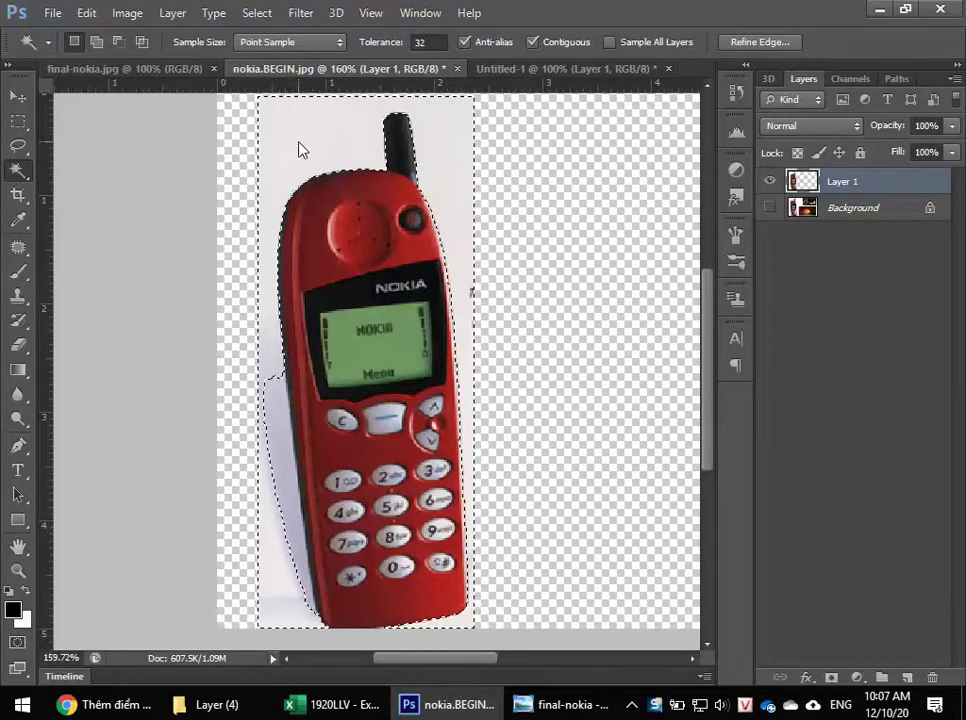
shift+click(280, 438)
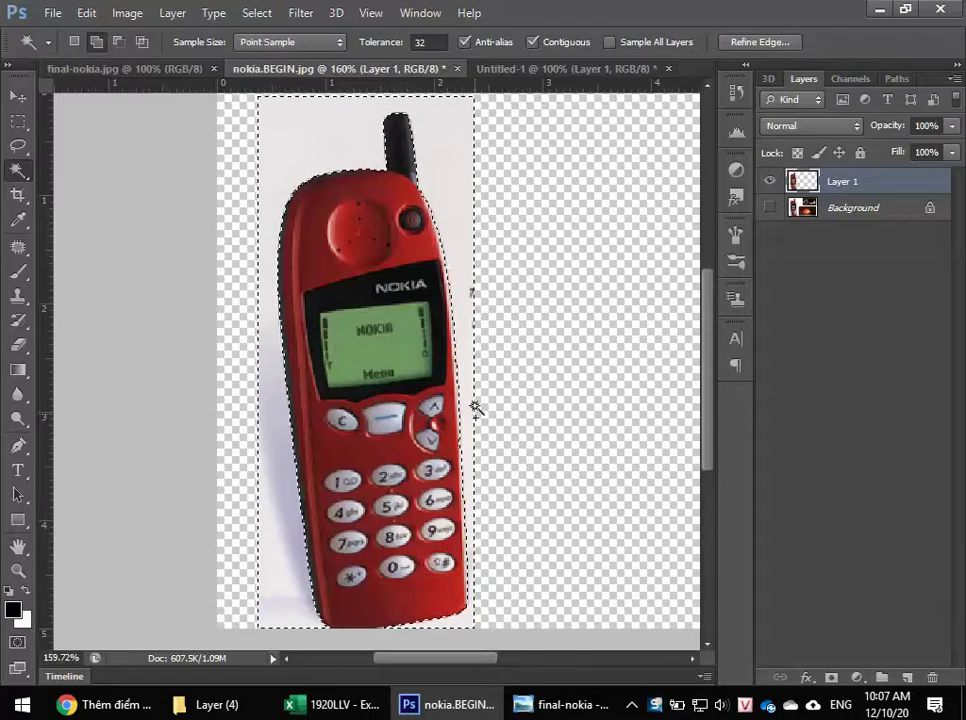
key(Delete)
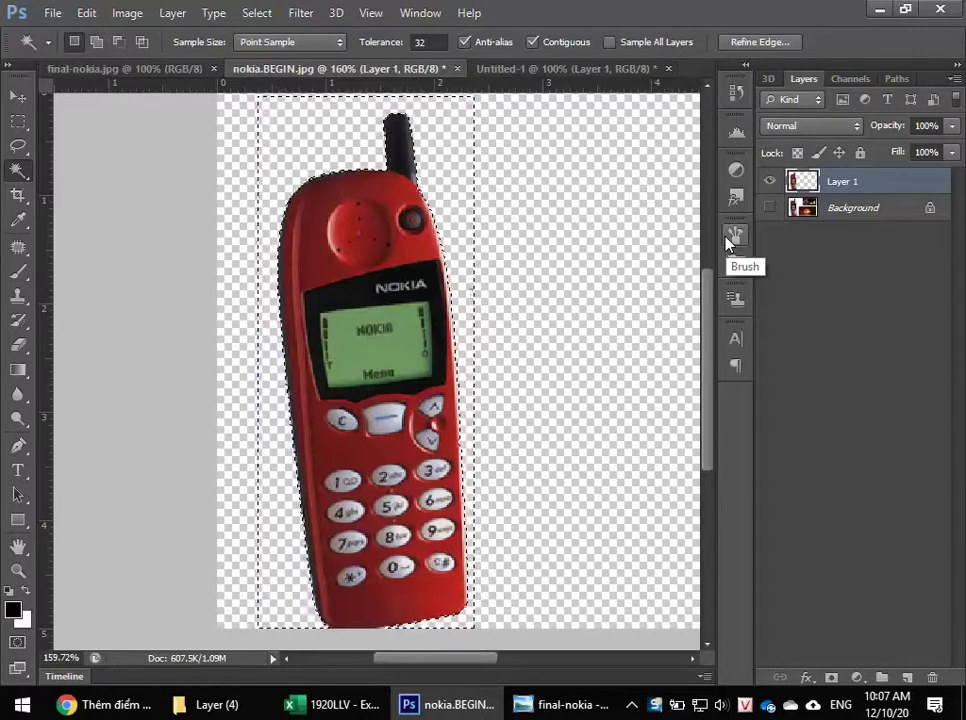
key(ctrl+d)
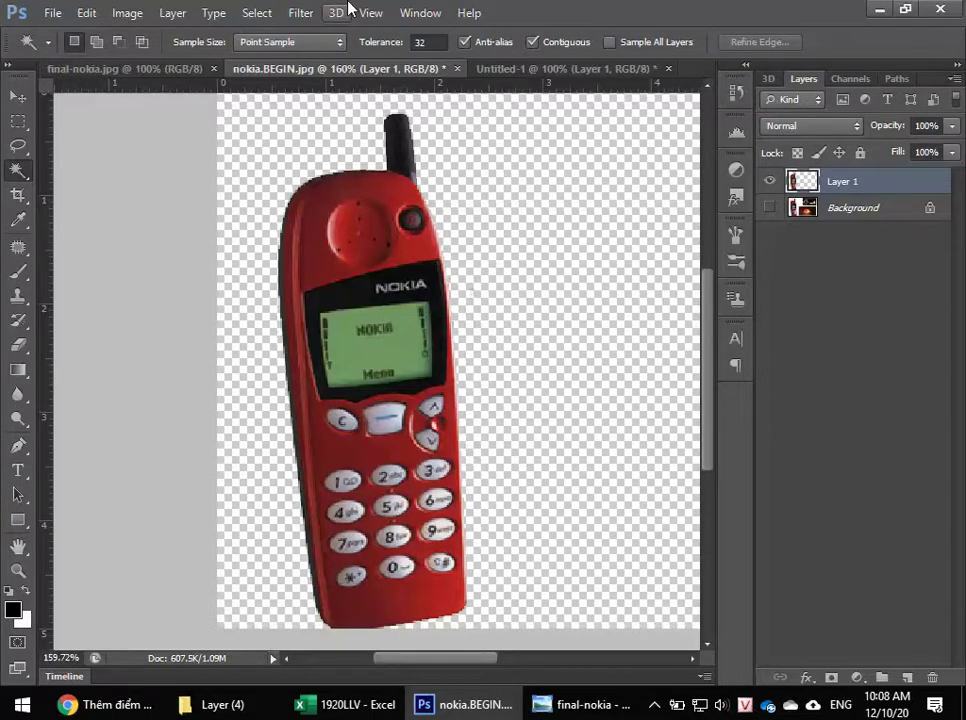
key(ctrl+z)
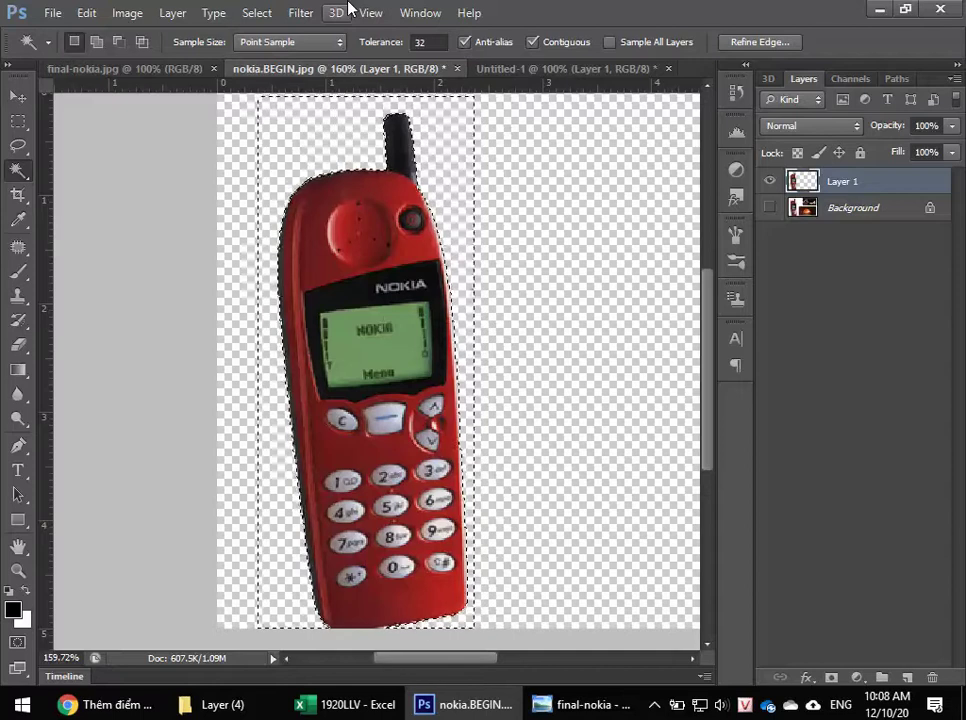
key(ctrl+d)
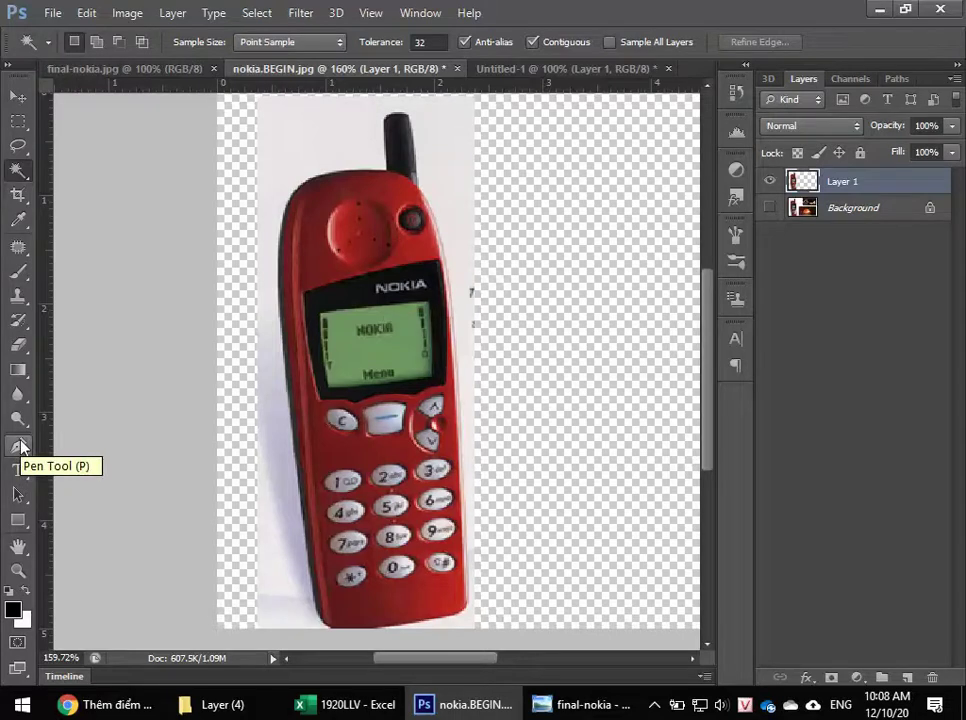
- Hide Layer 1 and add a new Layer 2 filled with white
click(20, 447)
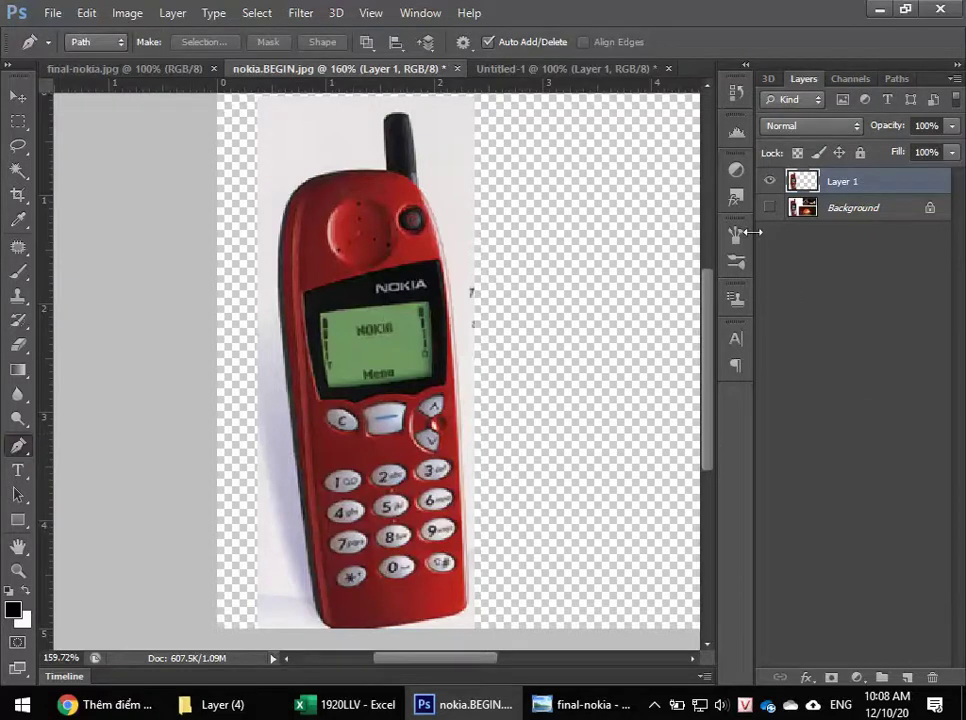
click(769, 181)
click(907, 677)
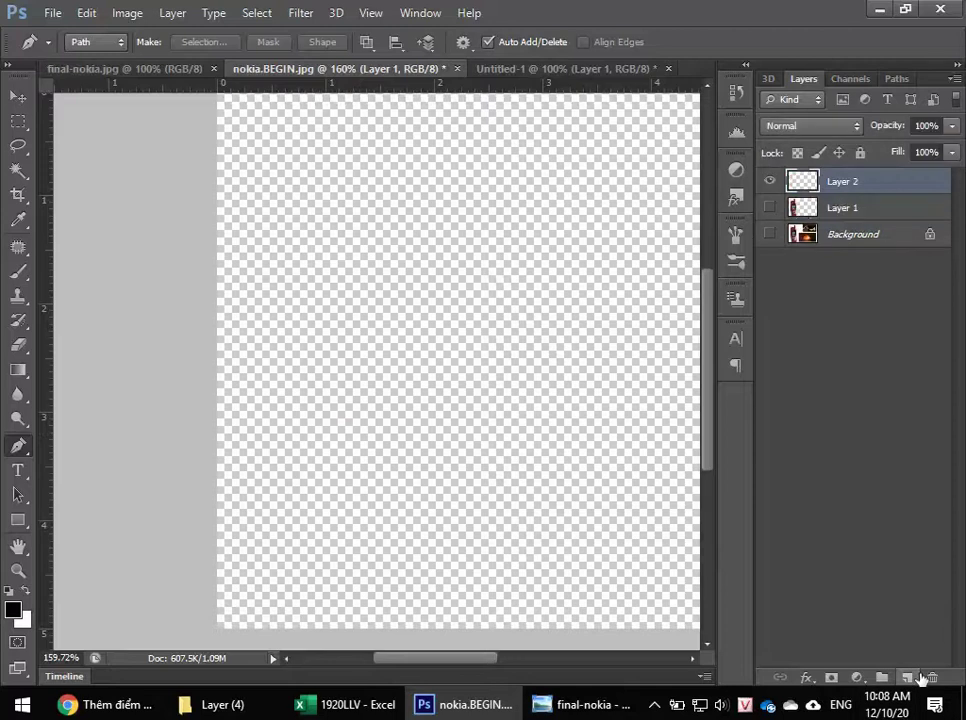
key(alt+BackSpace)
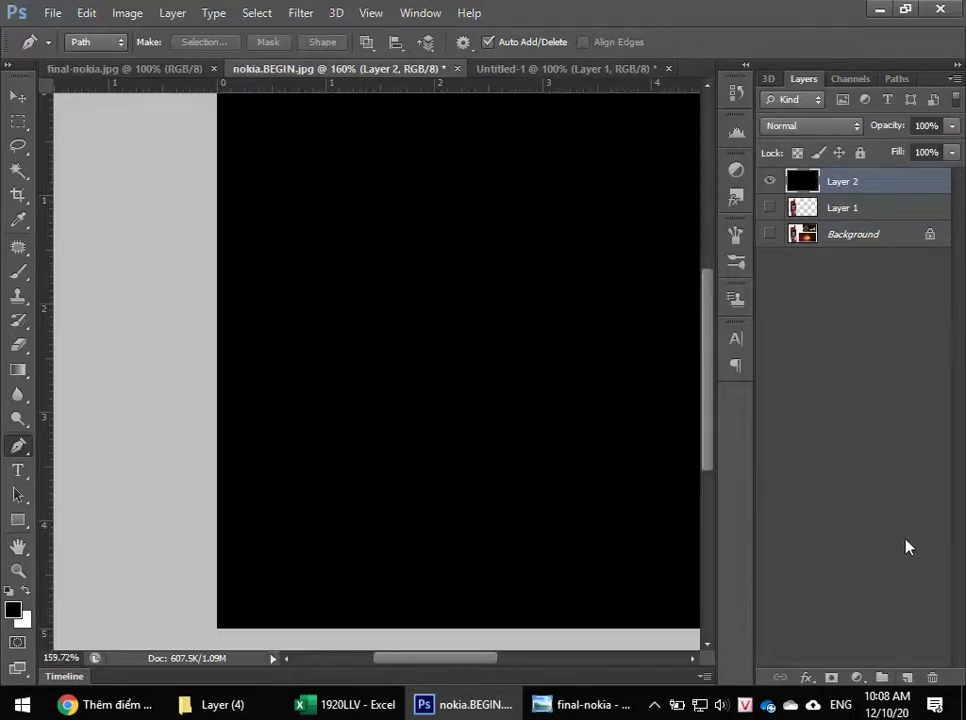
key(ctrl+BackSpace)
- Fit the document in view and draw a closed straight-sided outline with the Pen Tool
scroll(511, 524, down, 2)
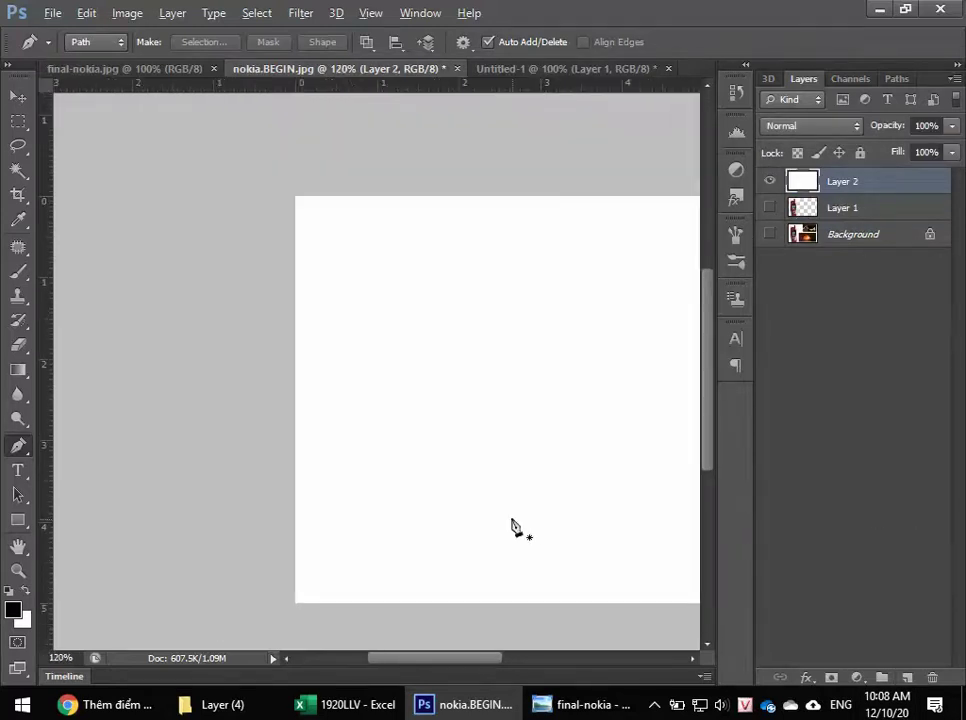
drag(511, 422, 412, 384)
scroll(411, 393, down, 1)
scroll(411, 393, up, 1)
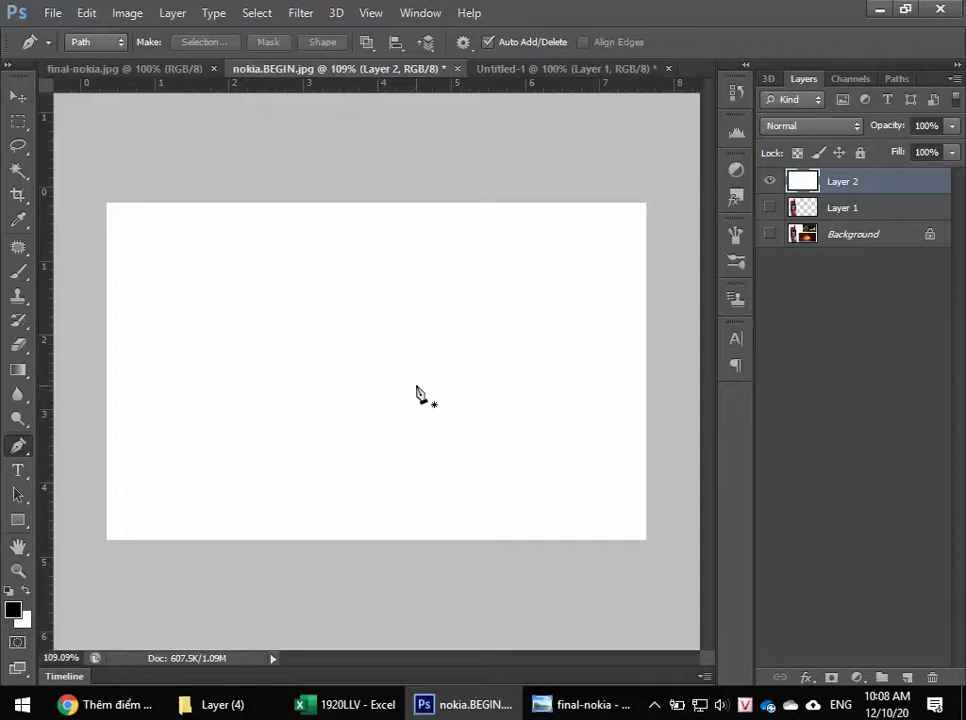
scroll(415, 392, up, 1)
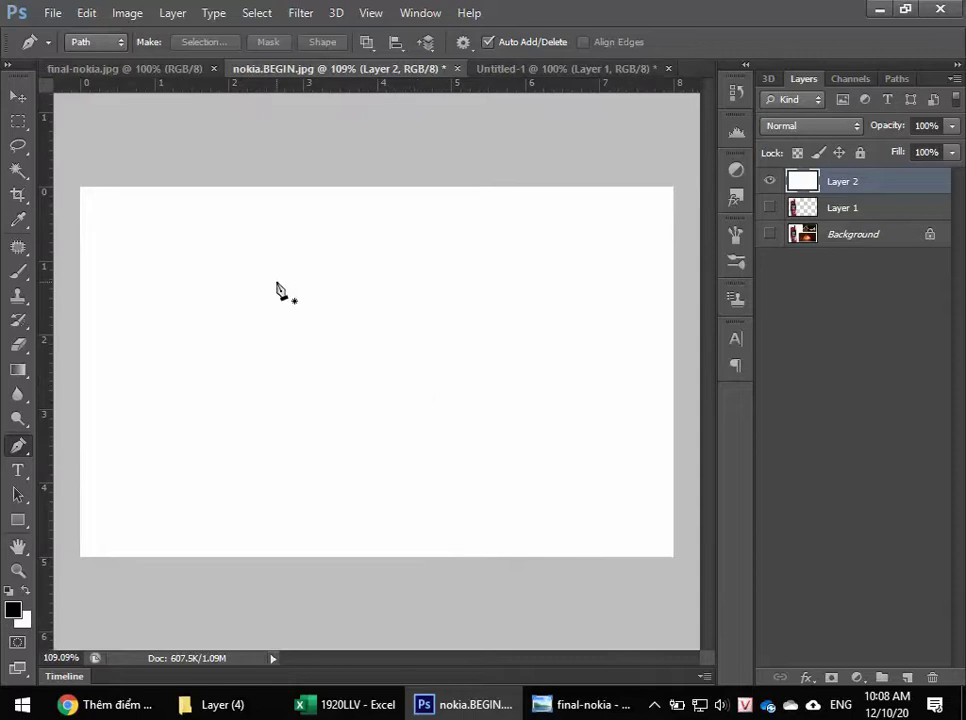
click(326, 281)
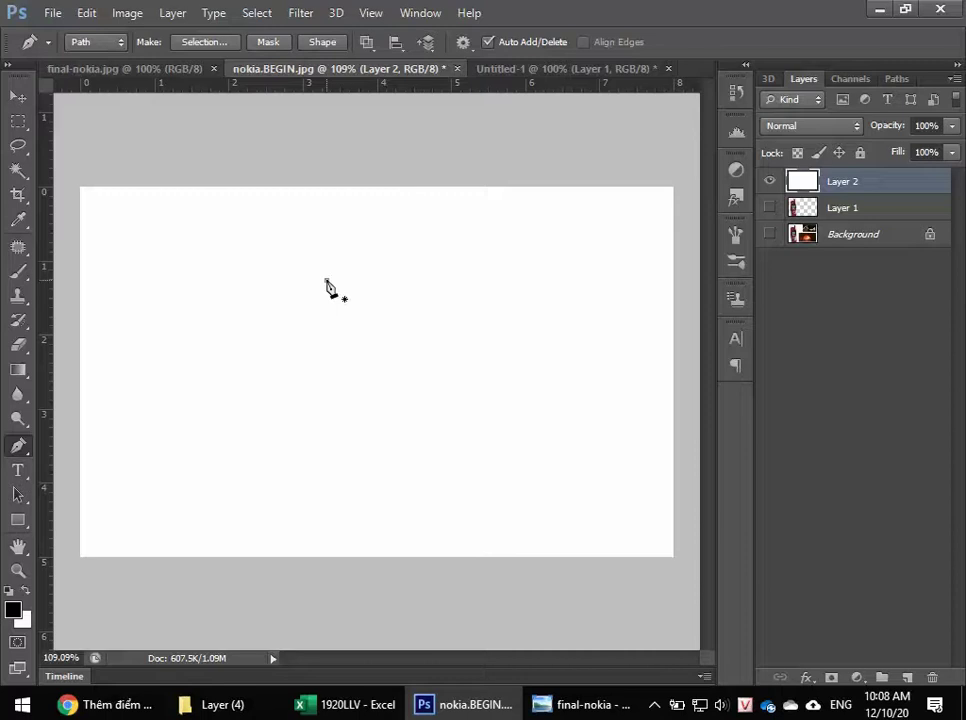
click(221, 239)
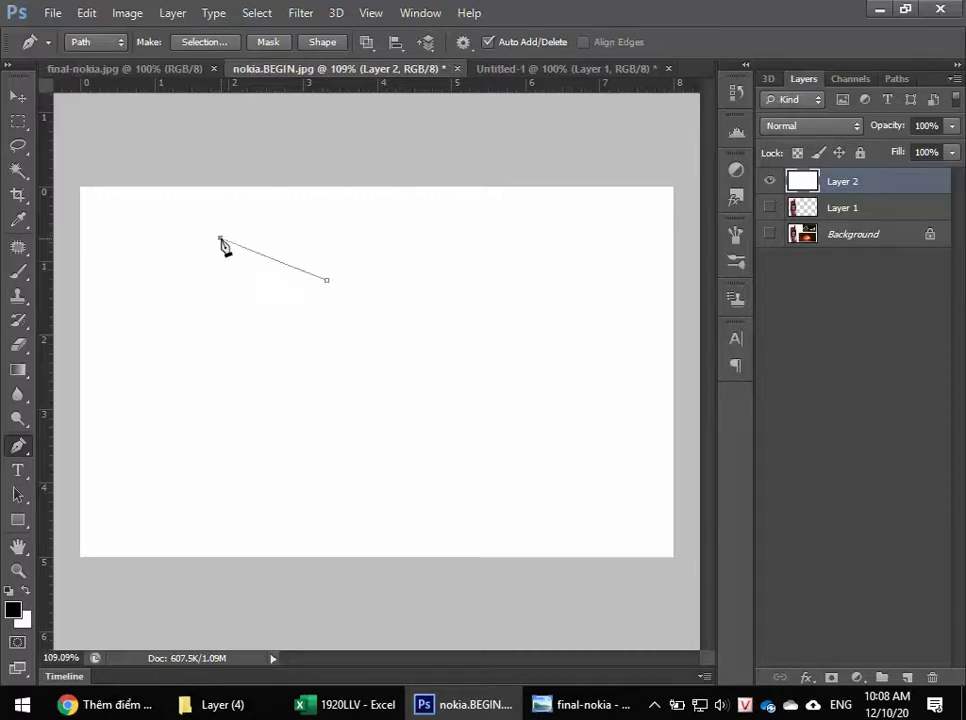
click(131, 349)
click(201, 451)
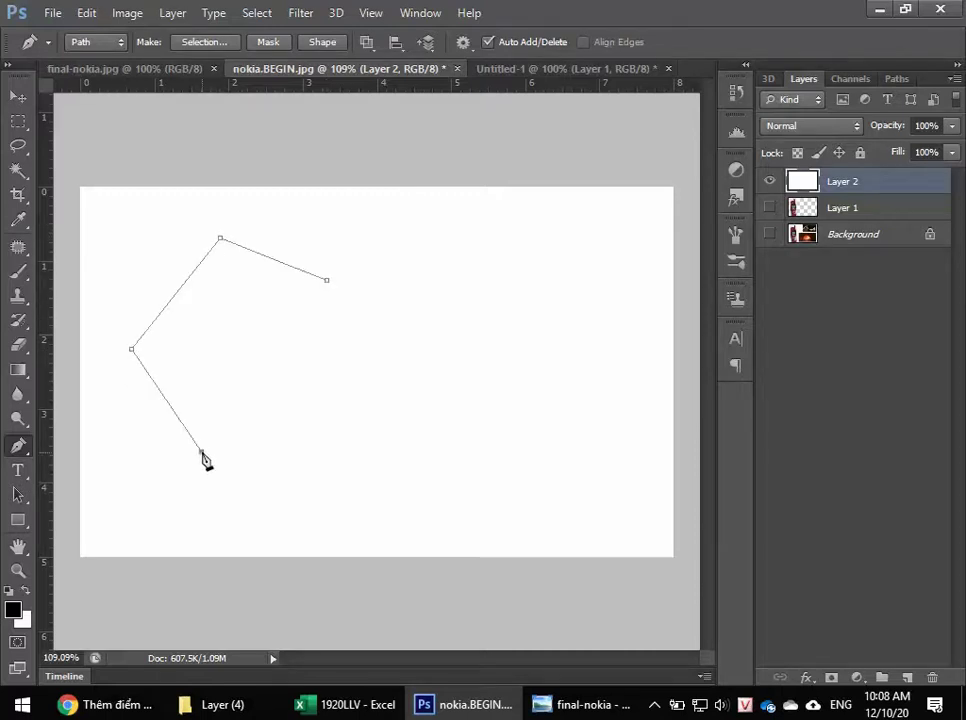
click(350, 506)
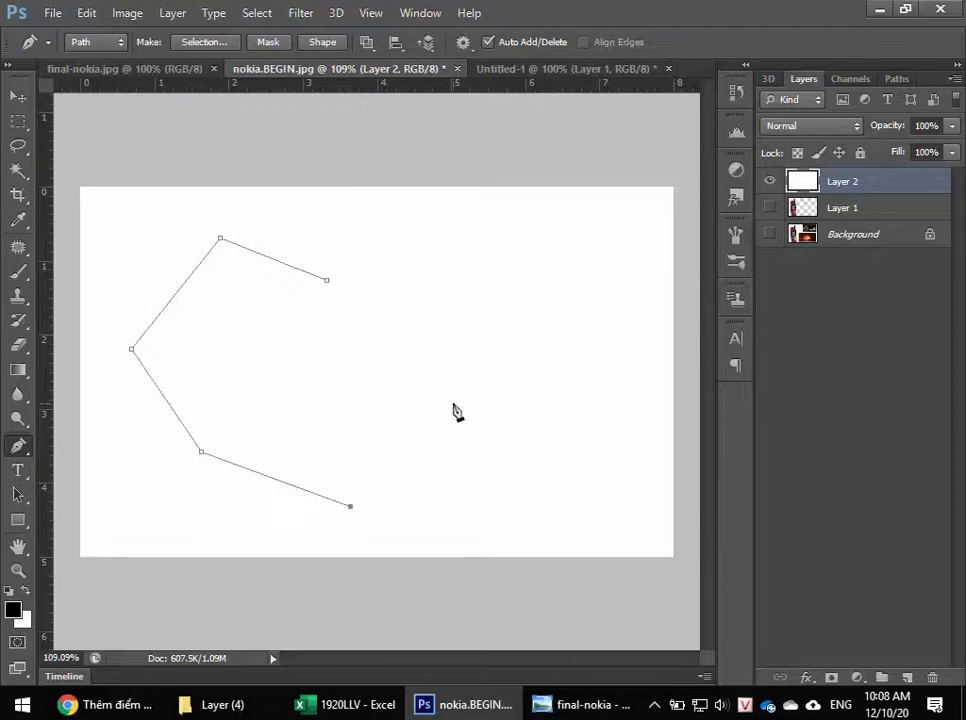
click(510, 280)
click(388, 213)
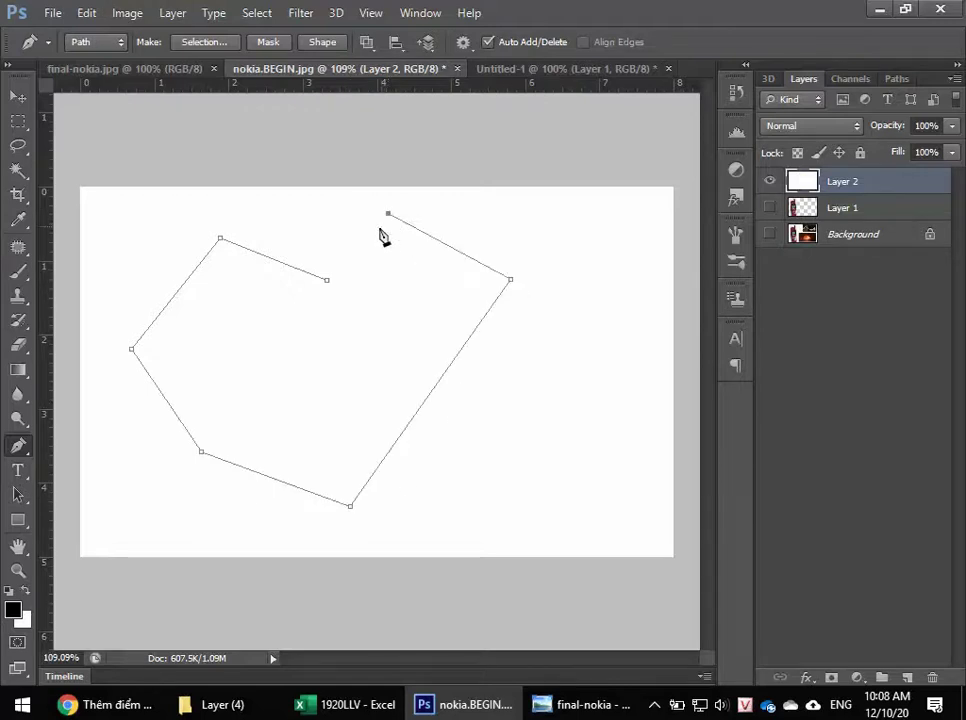
click(328, 282)
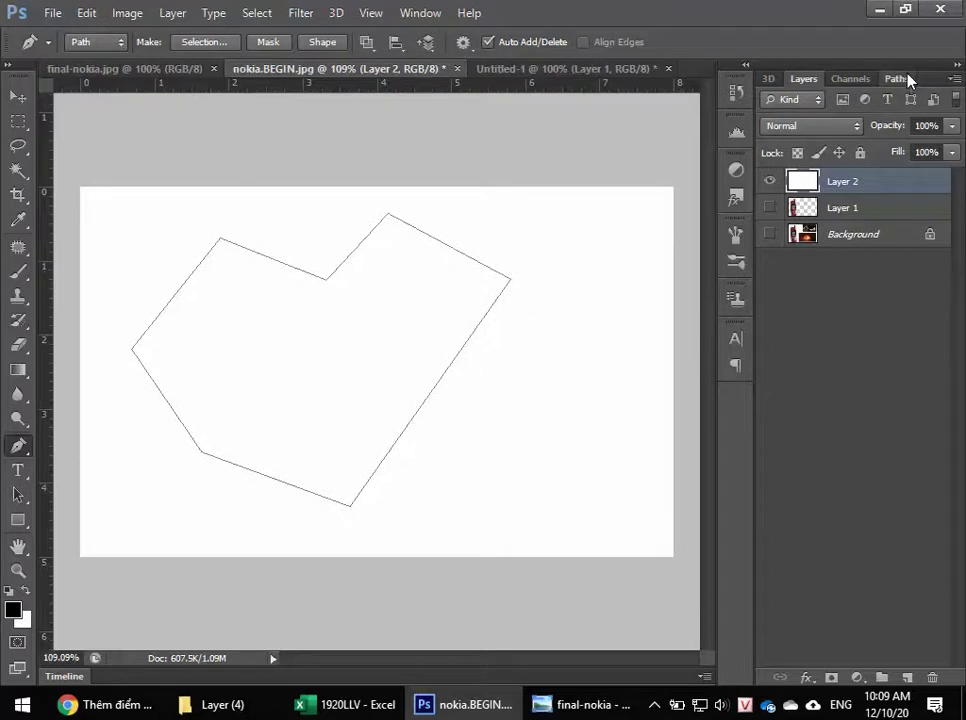
- Confirm in the Paths panel that the outline is stored as the Work Path
click(908, 80)
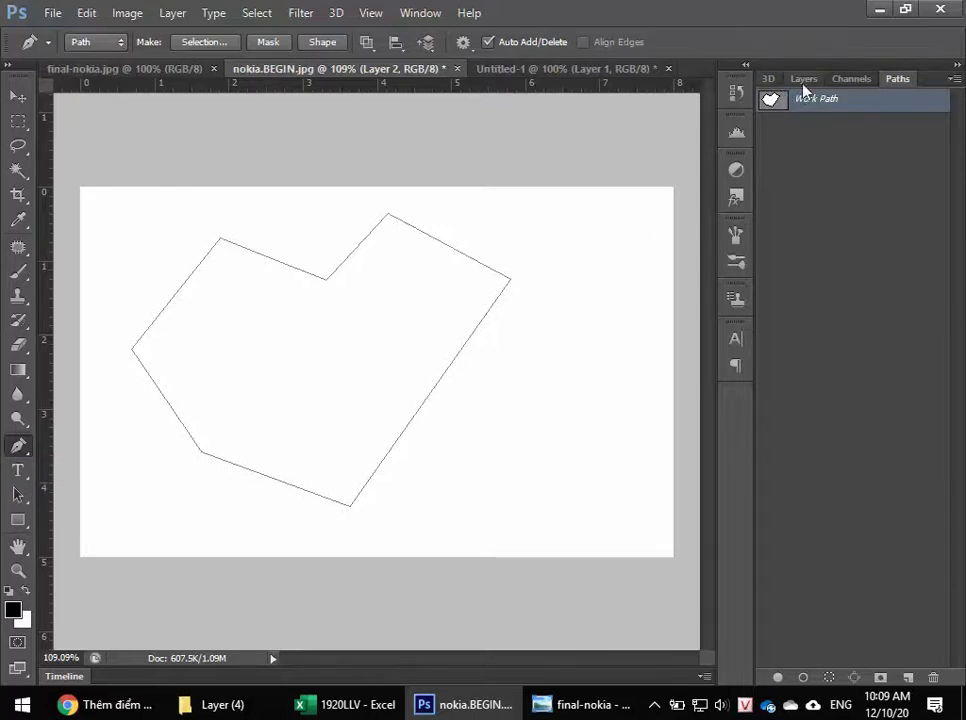
click(803, 79)
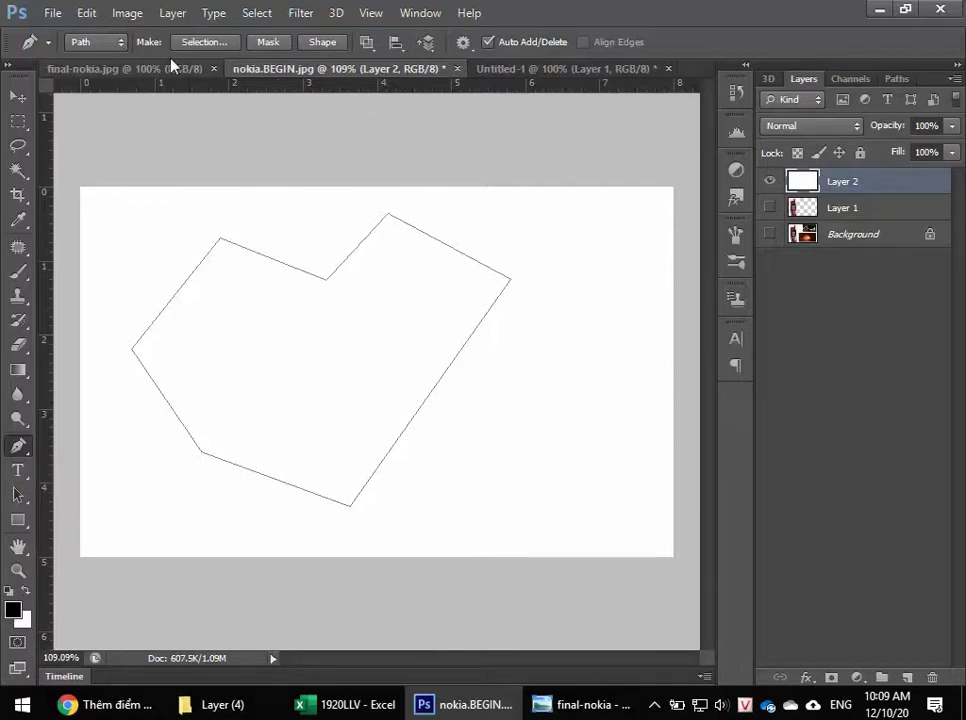
click(118, 41)
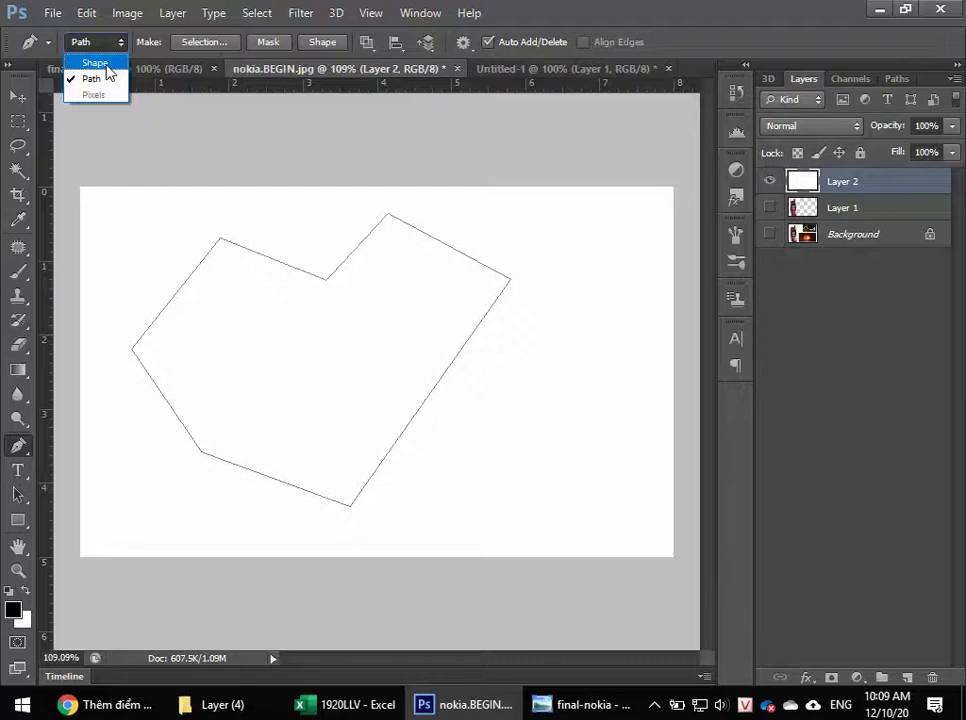
- Set the standard Pen Tool to Shape mode after briefly trying Path mode
click(107, 66)
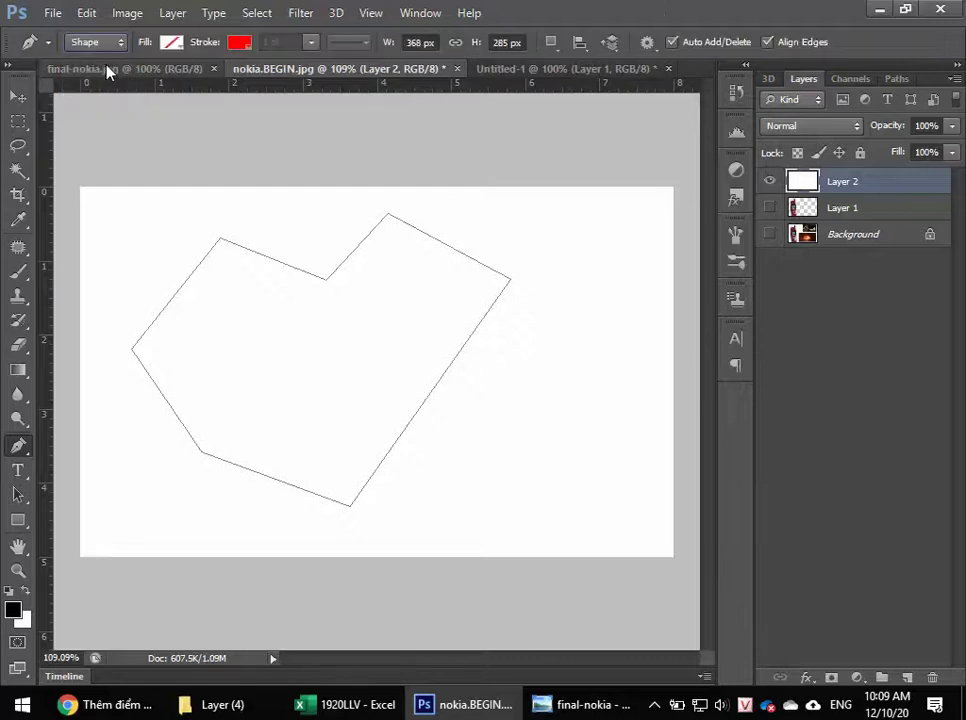
click(20, 521)
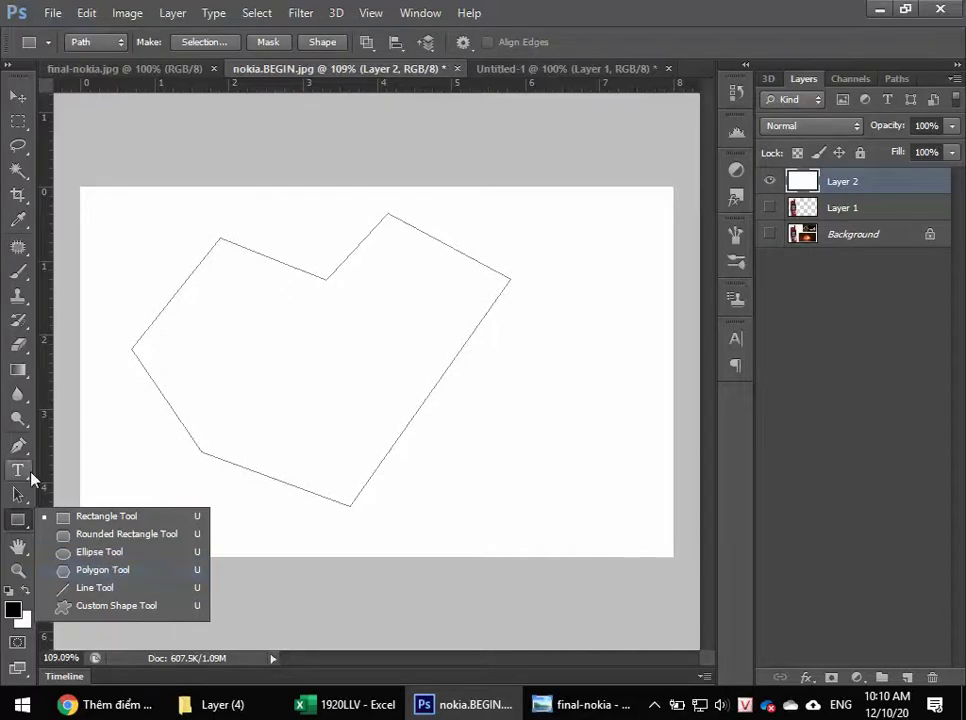
click(20, 446)
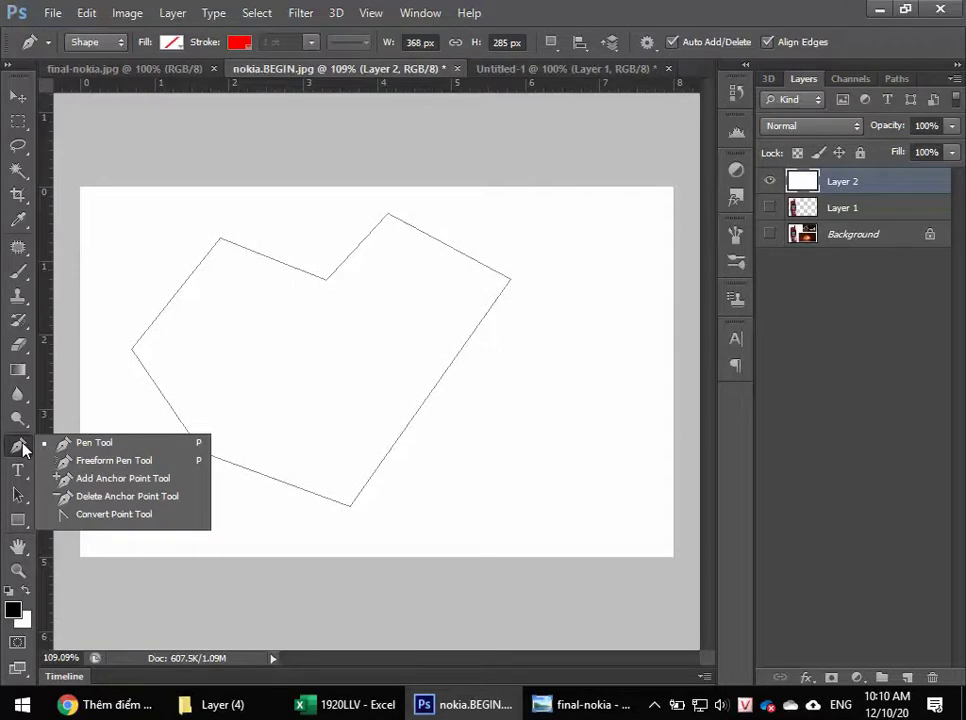
click(22, 448)
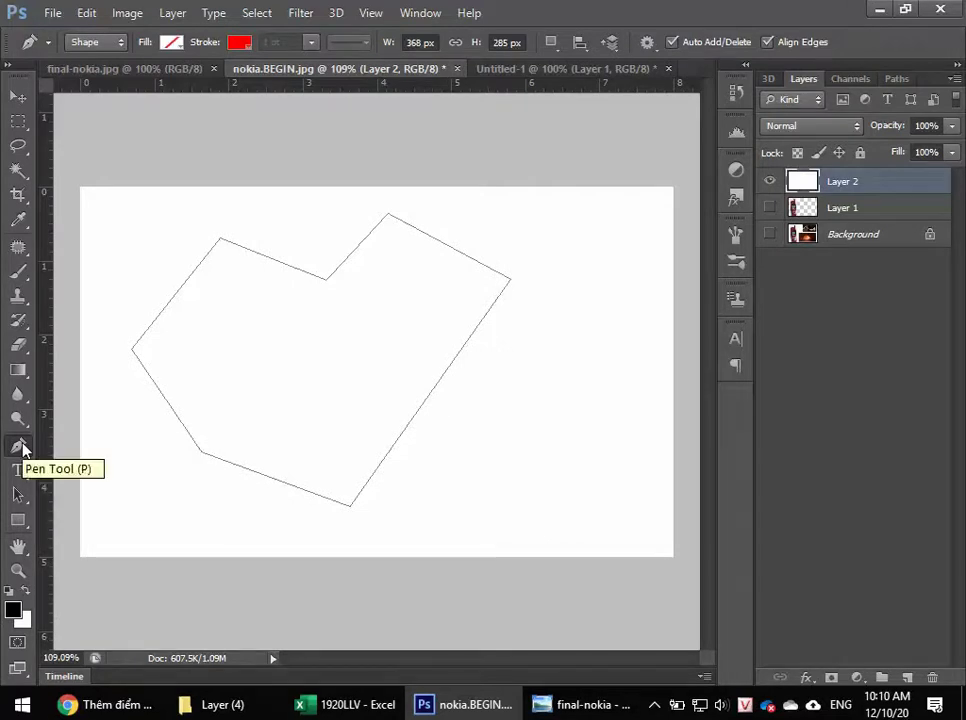
click(115, 42)
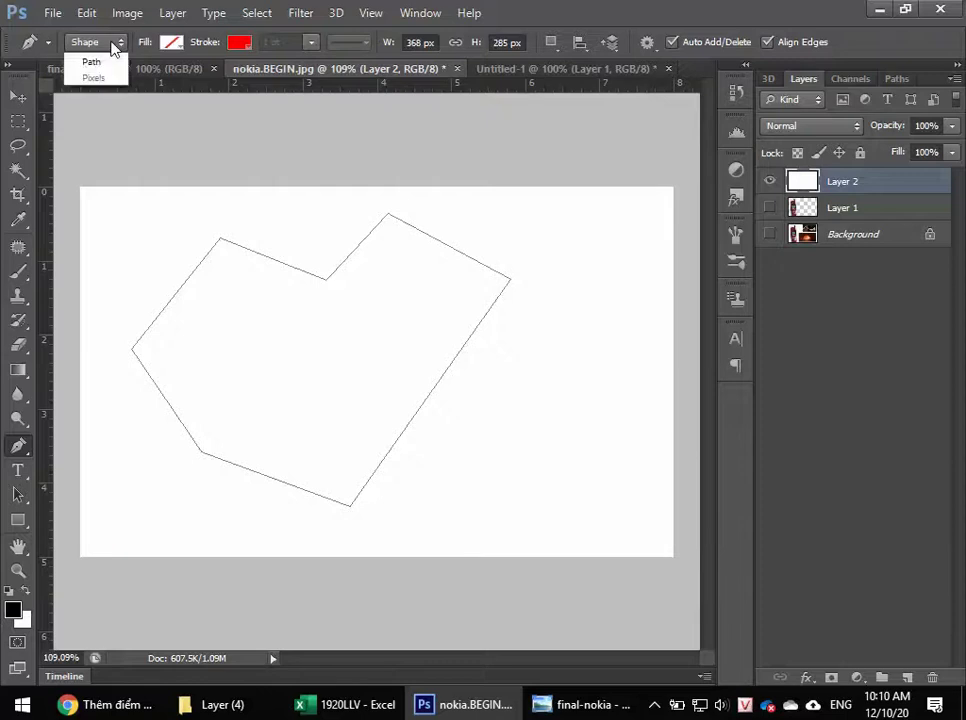
click(92, 77)
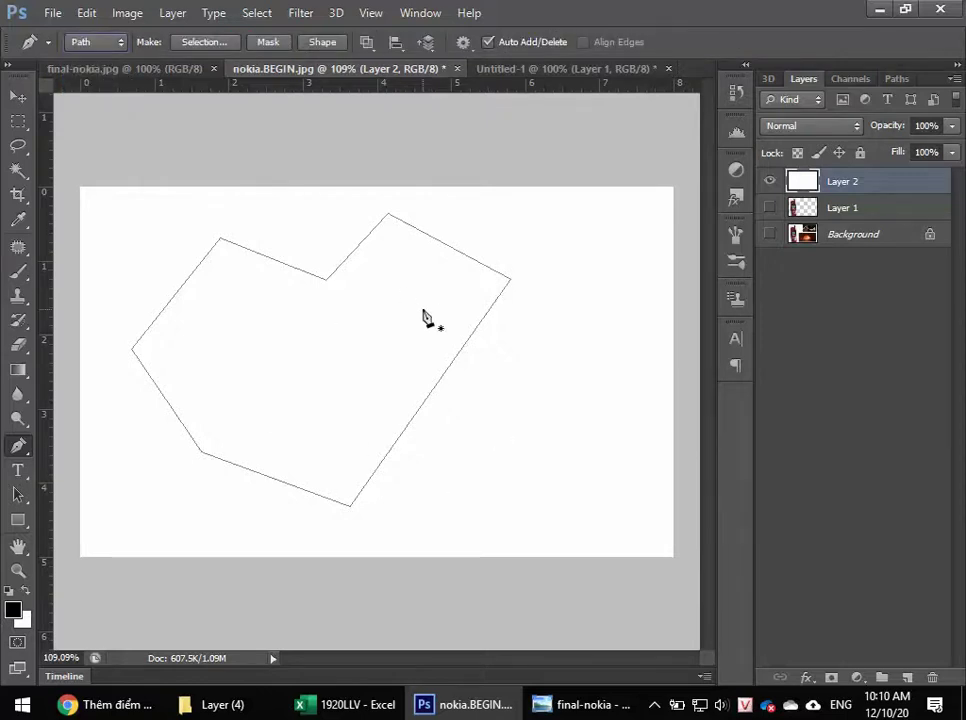
click(95, 42)
click(92, 62)
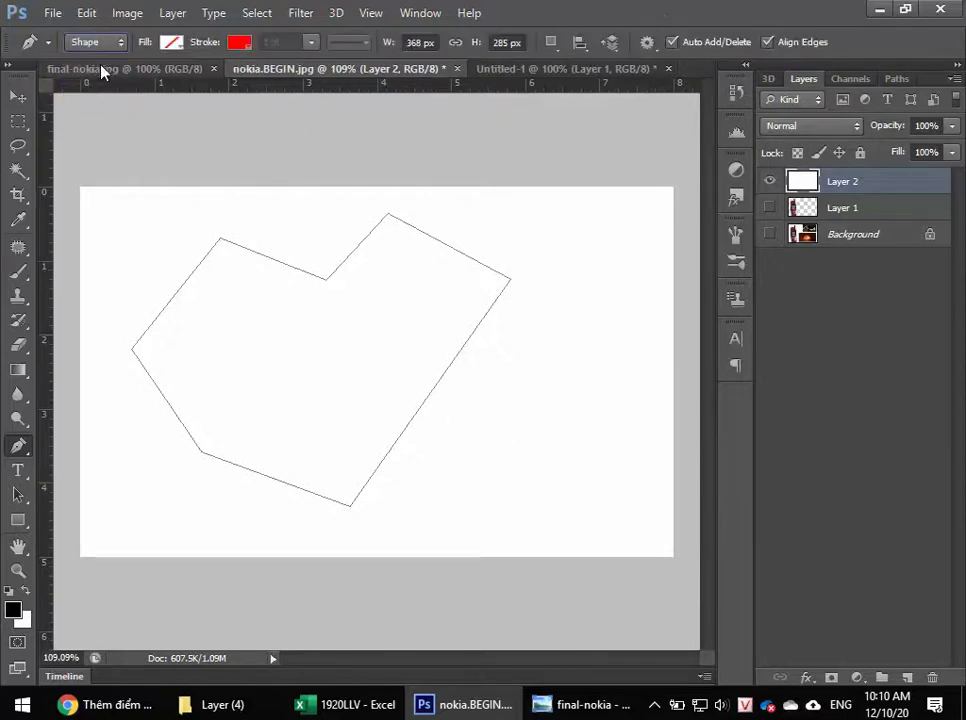
- Draw a closed seven-corner polygon as a Shape 1 layer with a red outline
click(267, 231)
click(184, 300)
click(259, 483)
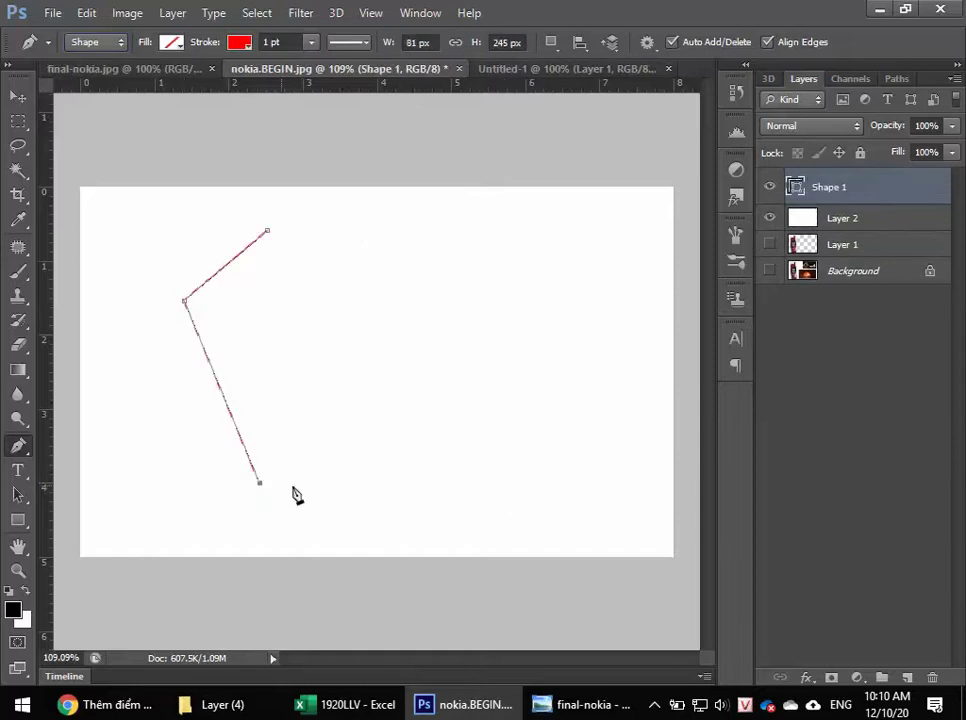
click(503, 488)
click(531, 318)
click(473, 226)
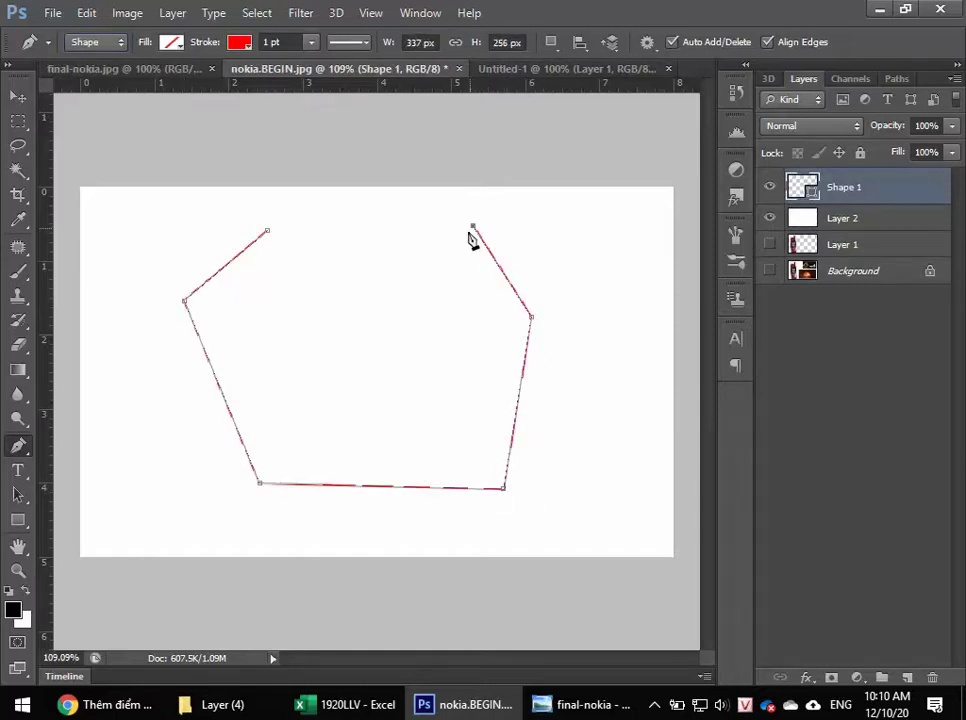
click(409, 369)
click(267, 231)
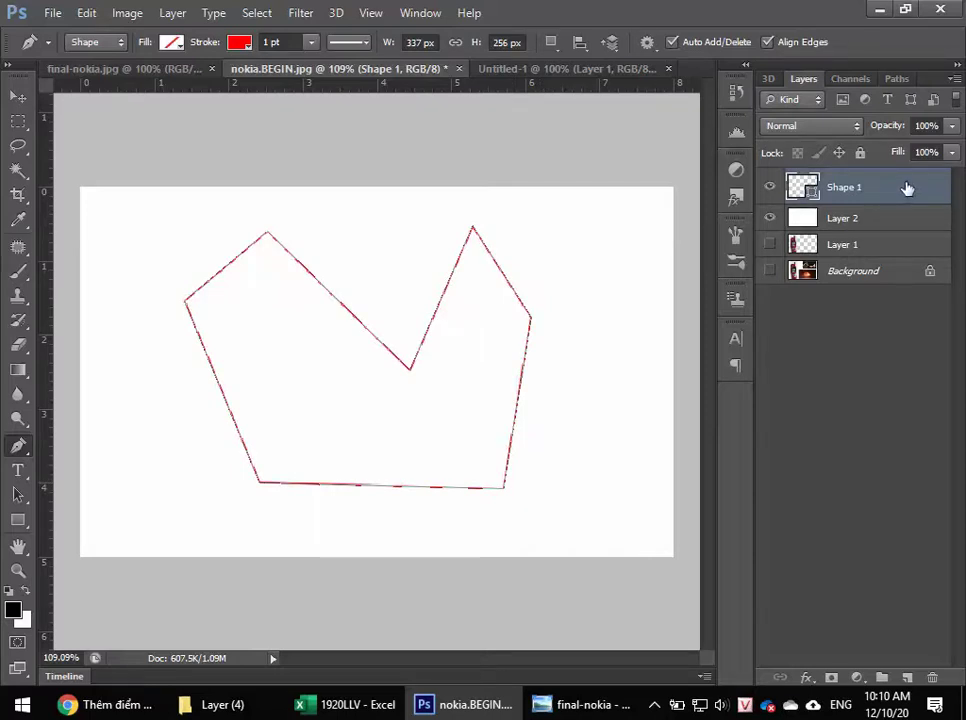
- Check the Paths panel, briefly showing then hiding the old Work Path
click(905, 79)
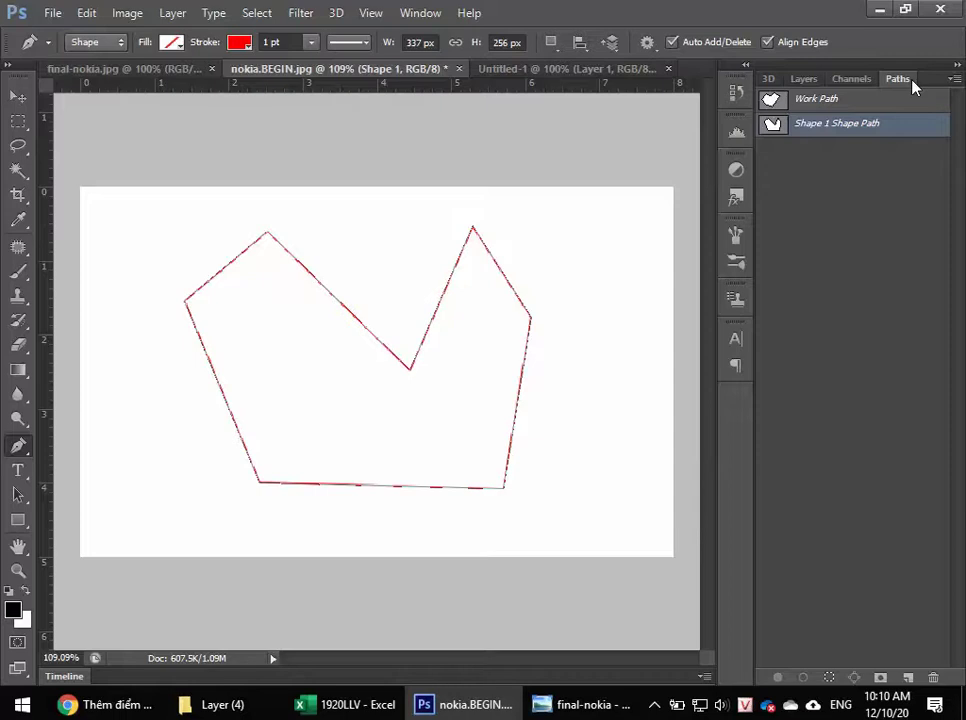
click(805, 79)
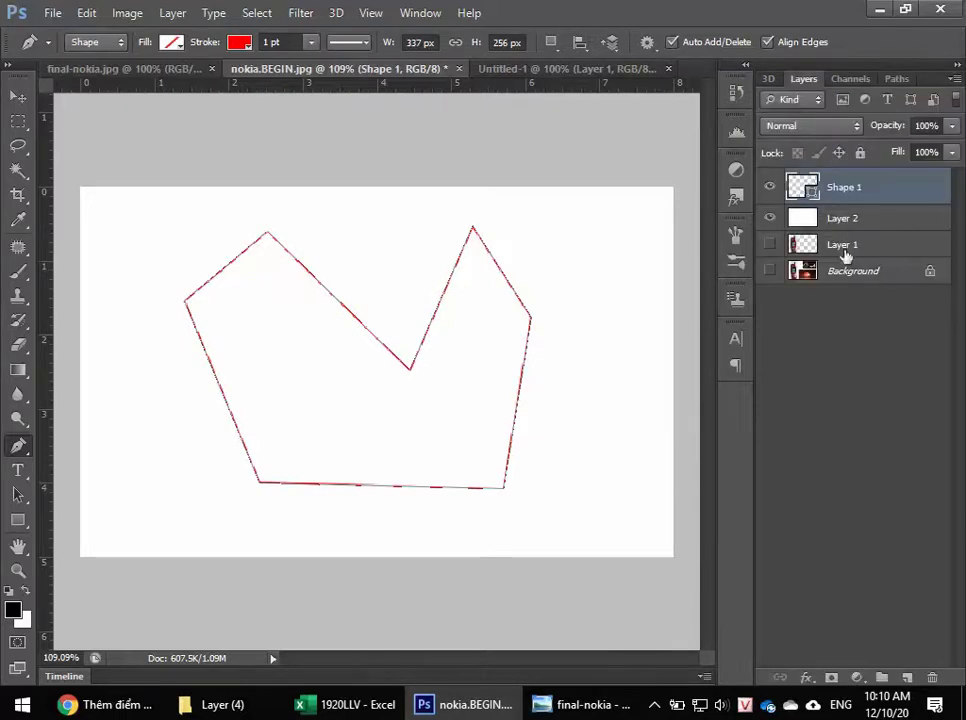
click(829, 438)
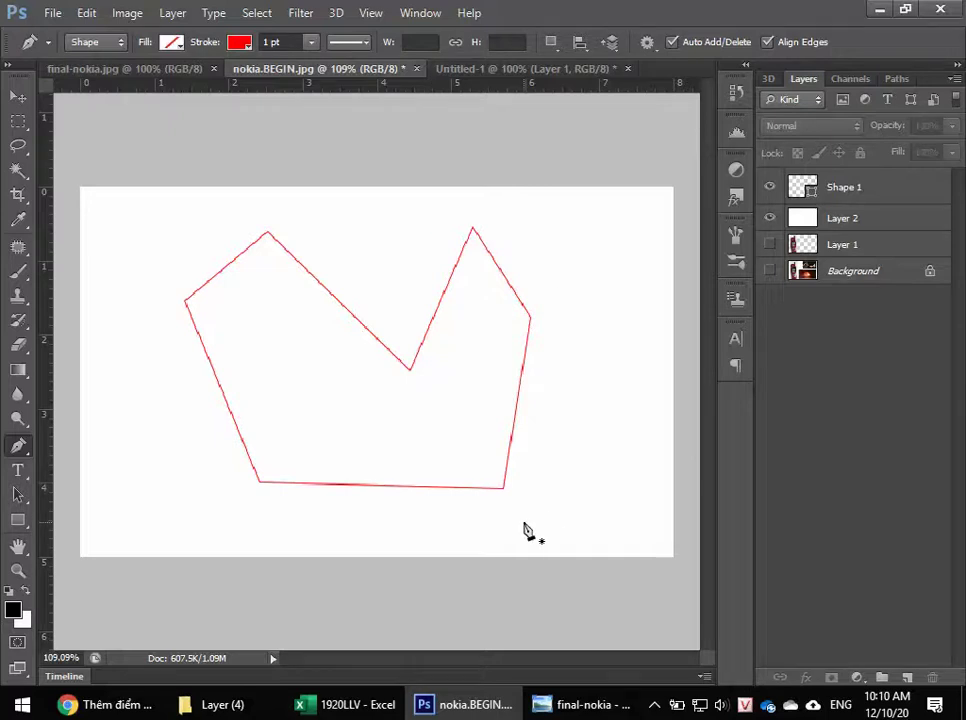
click(830, 188)
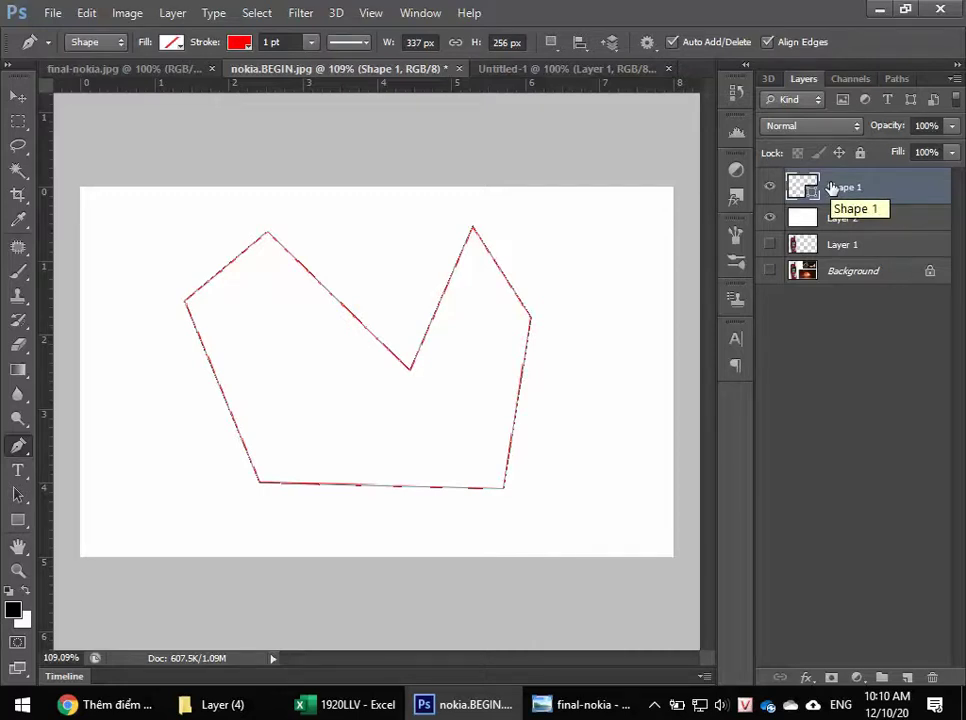
click(906, 79)
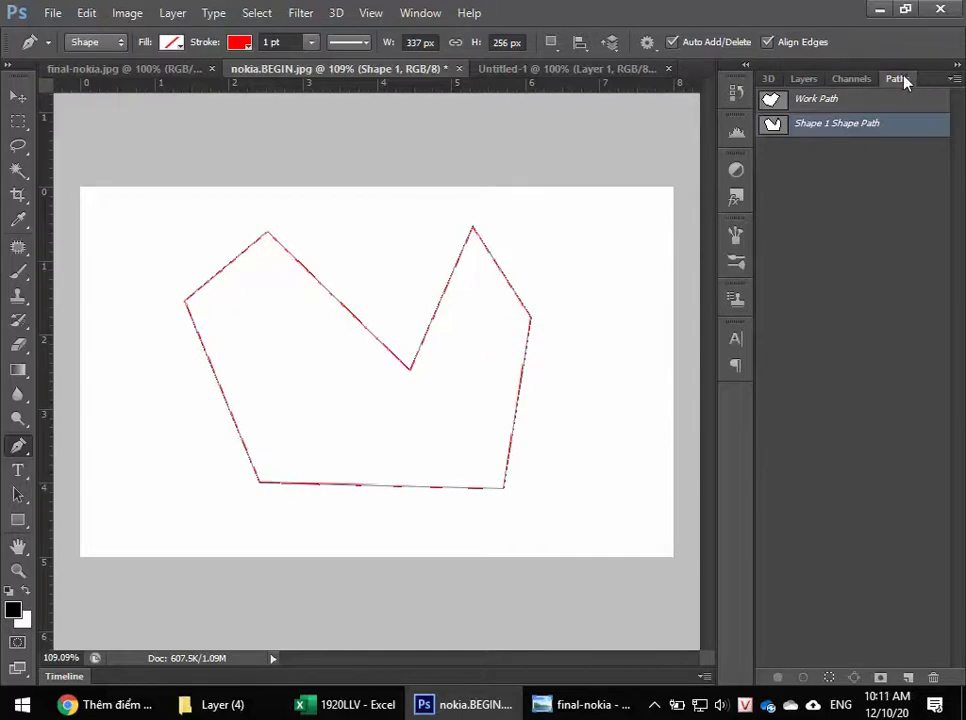
click(798, 98)
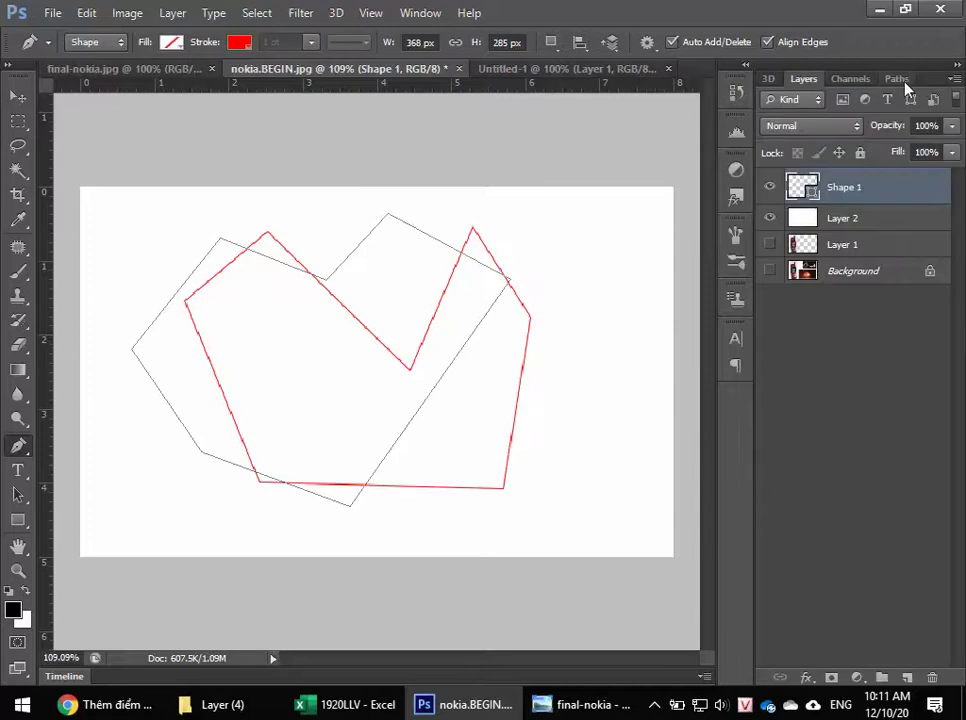
click(899, 79)
click(865, 276)
click(804, 79)
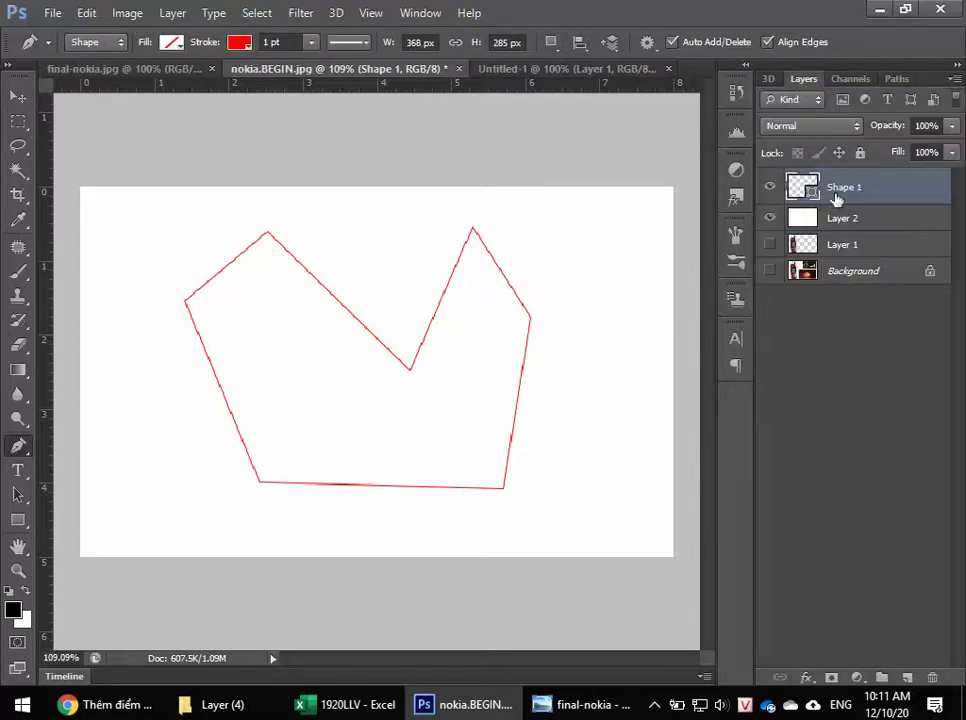
- Give Shape 1 a blue fill and a red 14.77 pt stroke
click(172, 42)
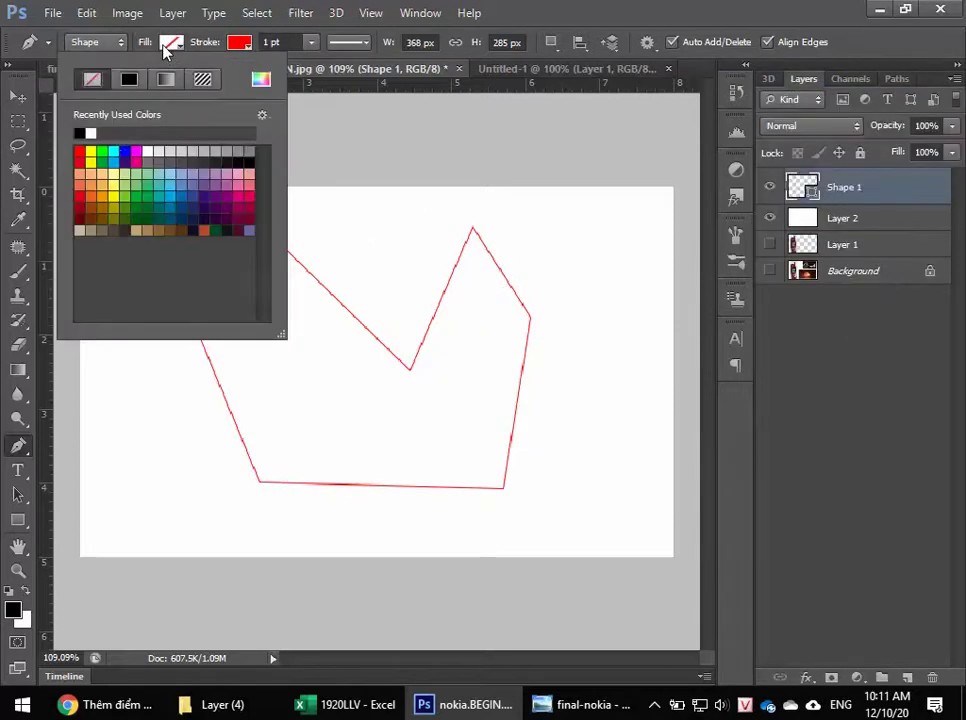
click(125, 152)
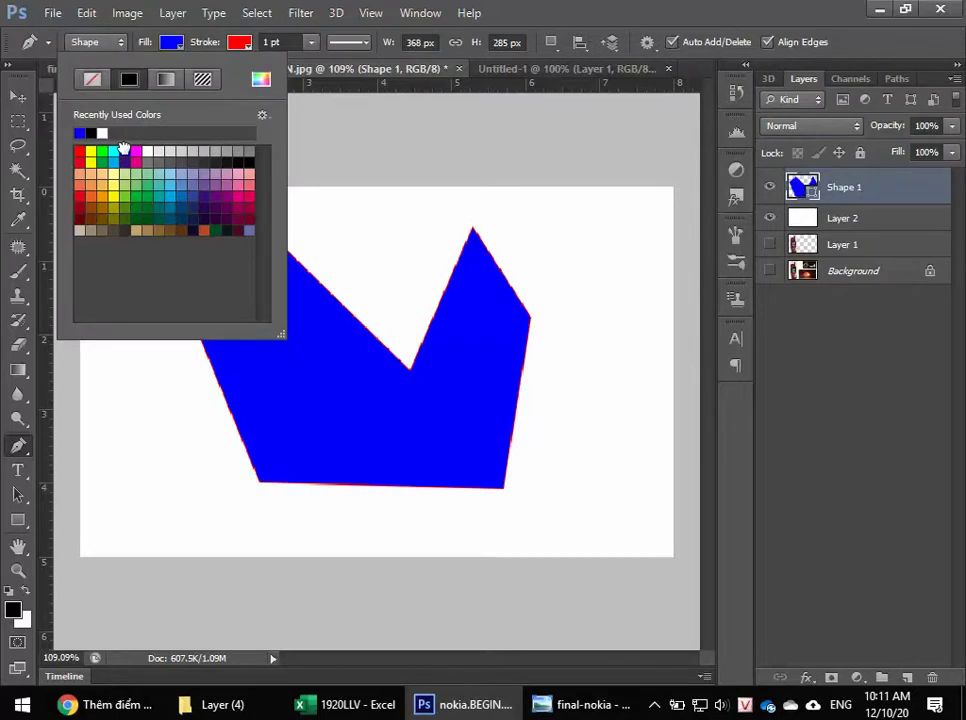
click(238, 42)
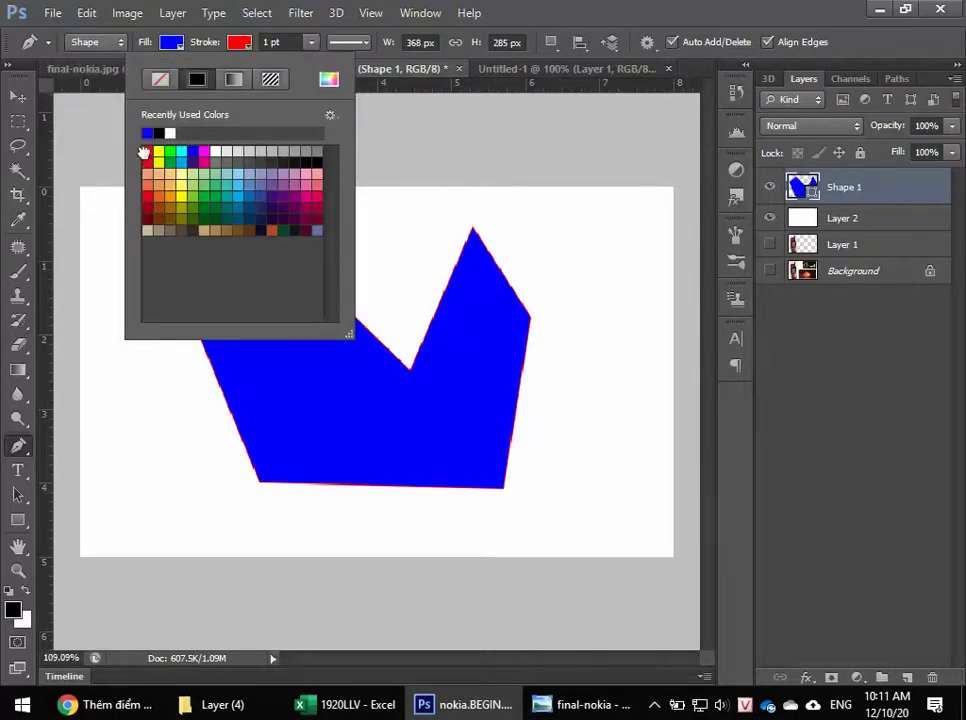
click(147, 152)
click(647, 22)
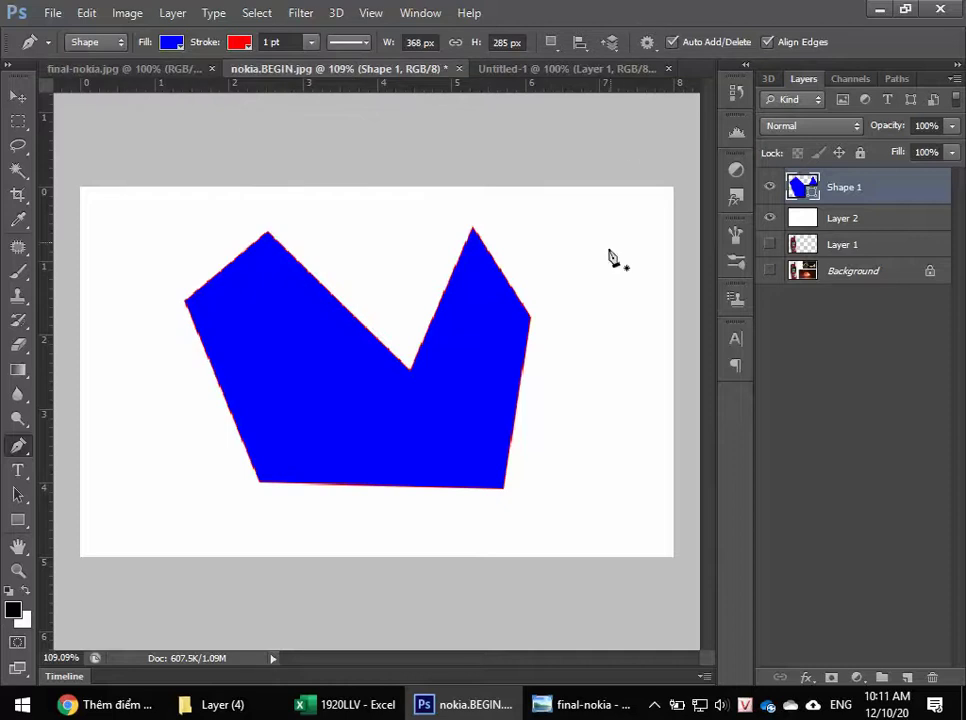
click(311, 42)
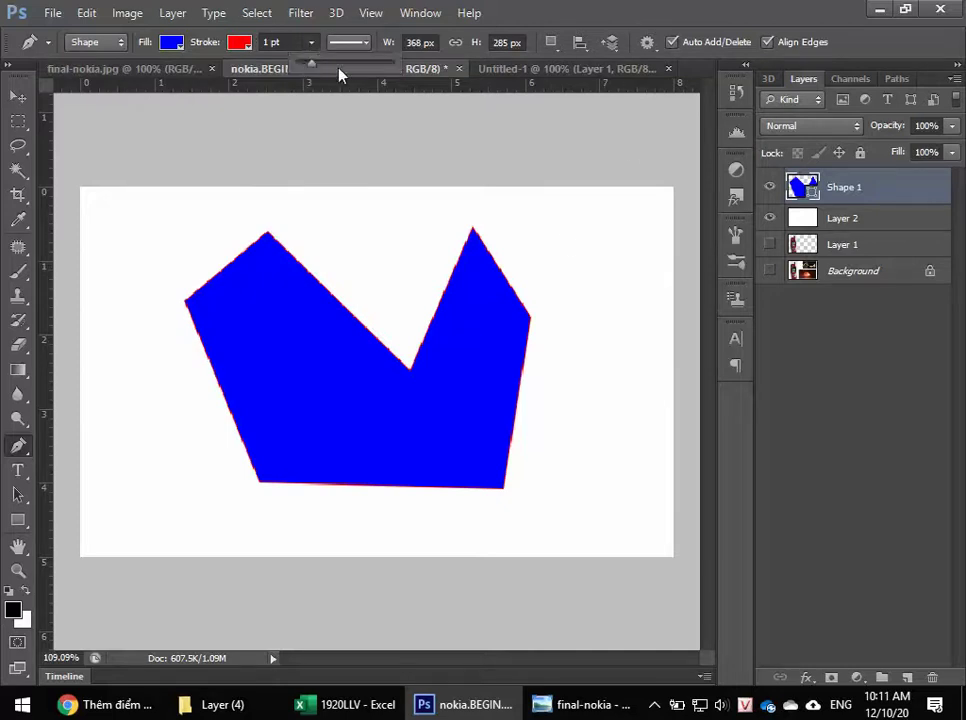
drag(338, 64, 334, 62)
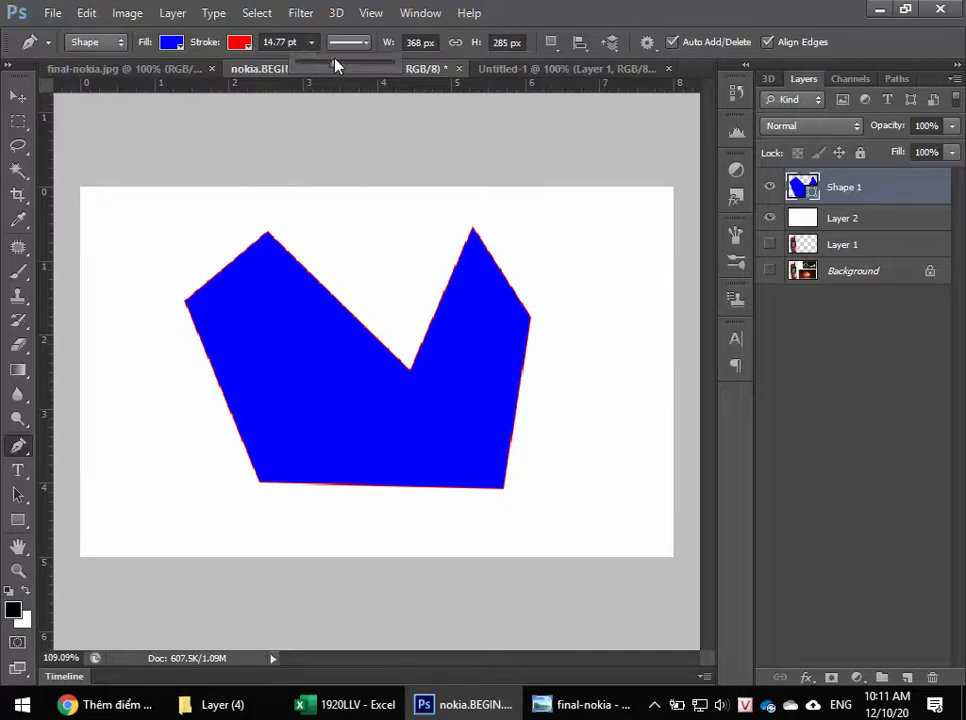
click(582, 22)
right_click(882, 188)
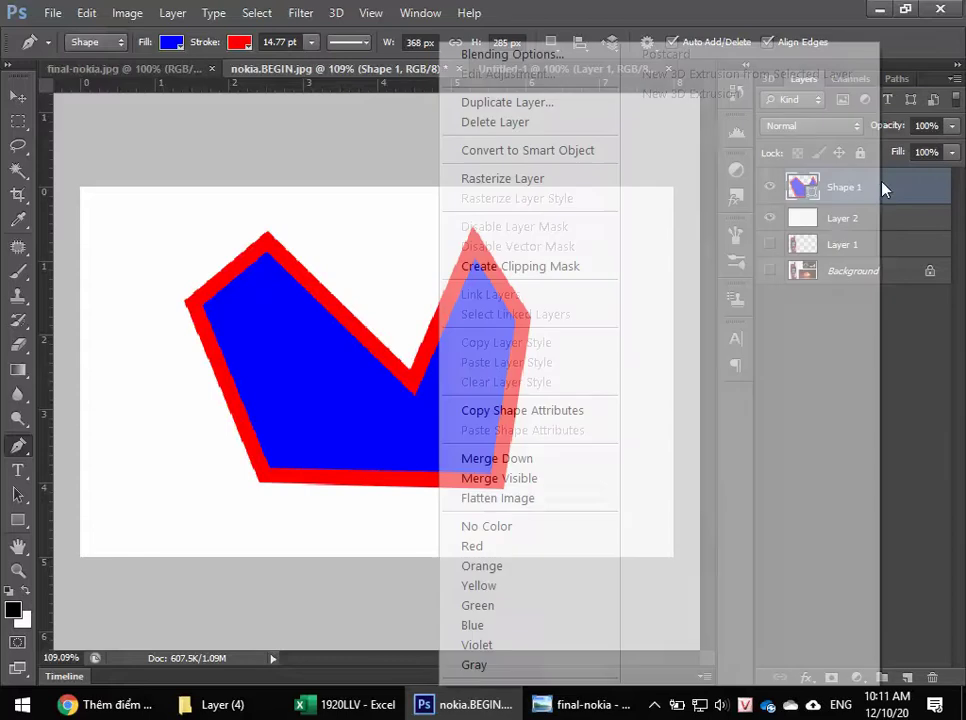
click(558, 64)
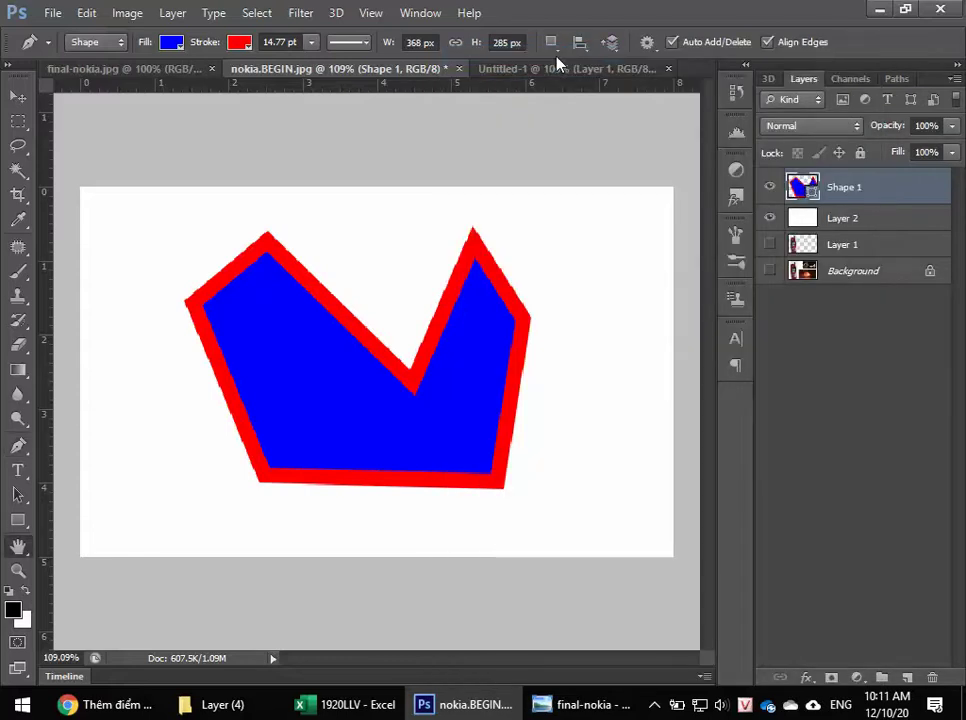
- Apply a Bevel & Emboss to Shape 1 with adjusted size and Soften 2
click(512, 422)
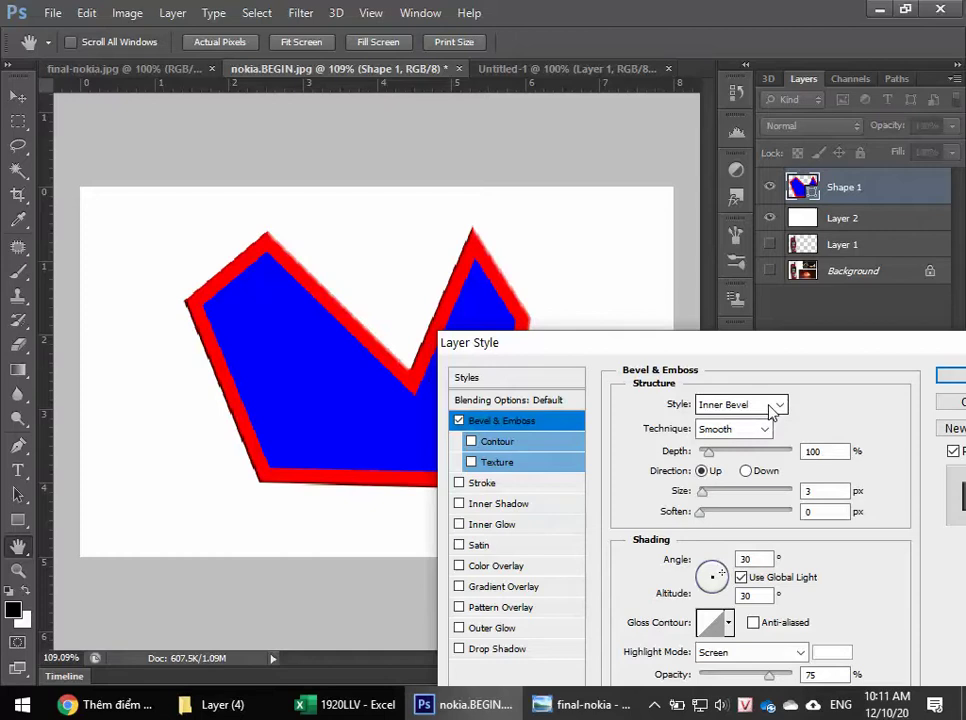
drag(823, 342, 703, 176)
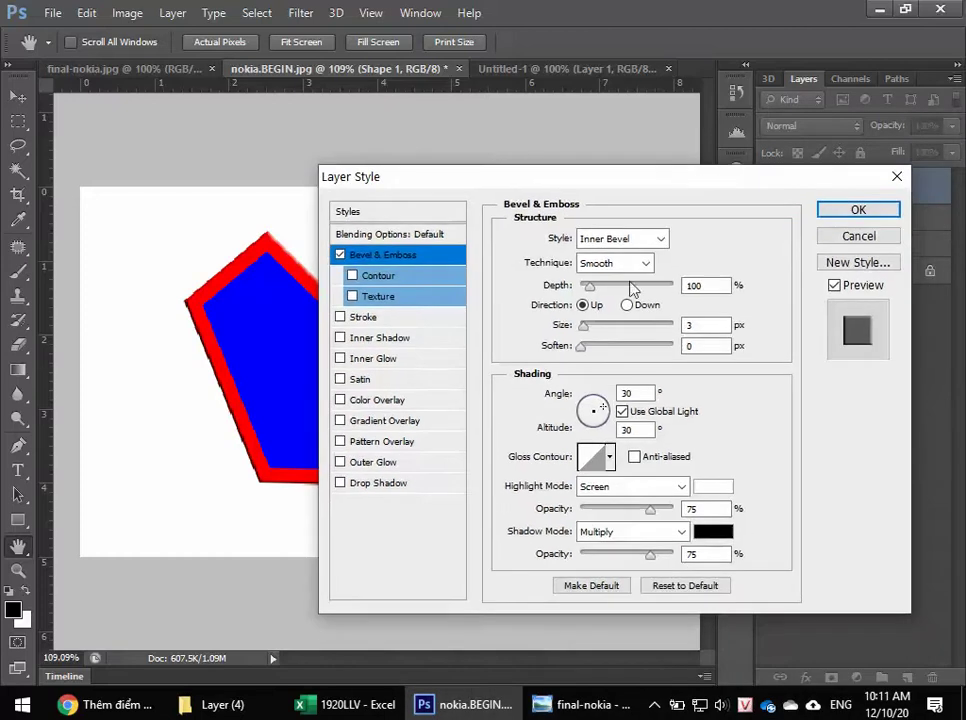
drag(583, 326, 592, 327)
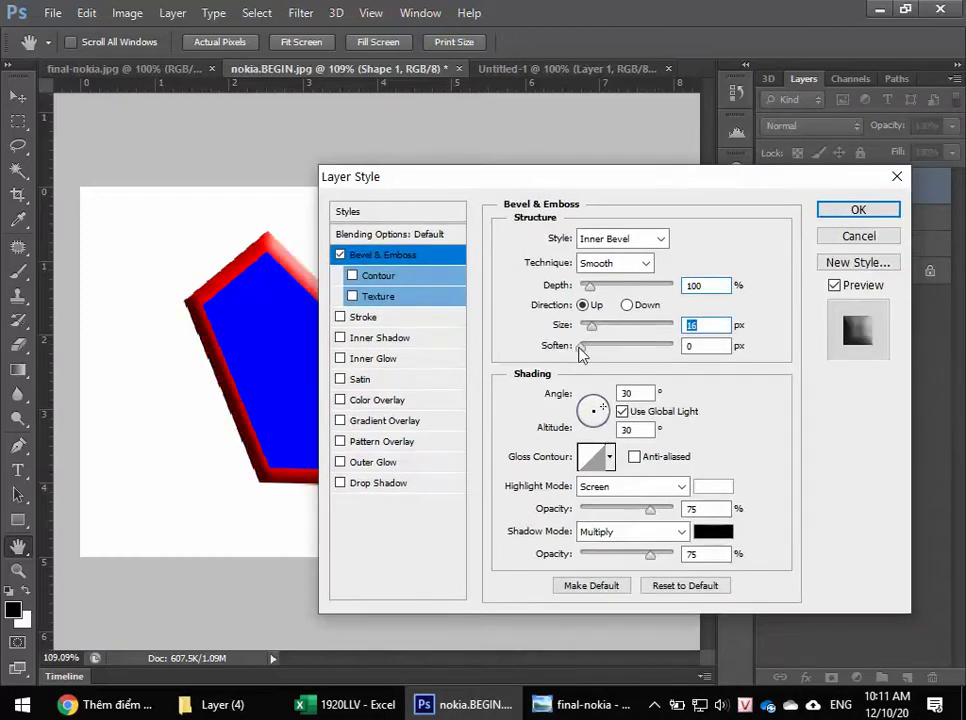
click(583, 346)
mouse_move(580, 346)
mouse_down()
mouse_move(591, 347)
mouse_move(590, 330)
mouse_up()
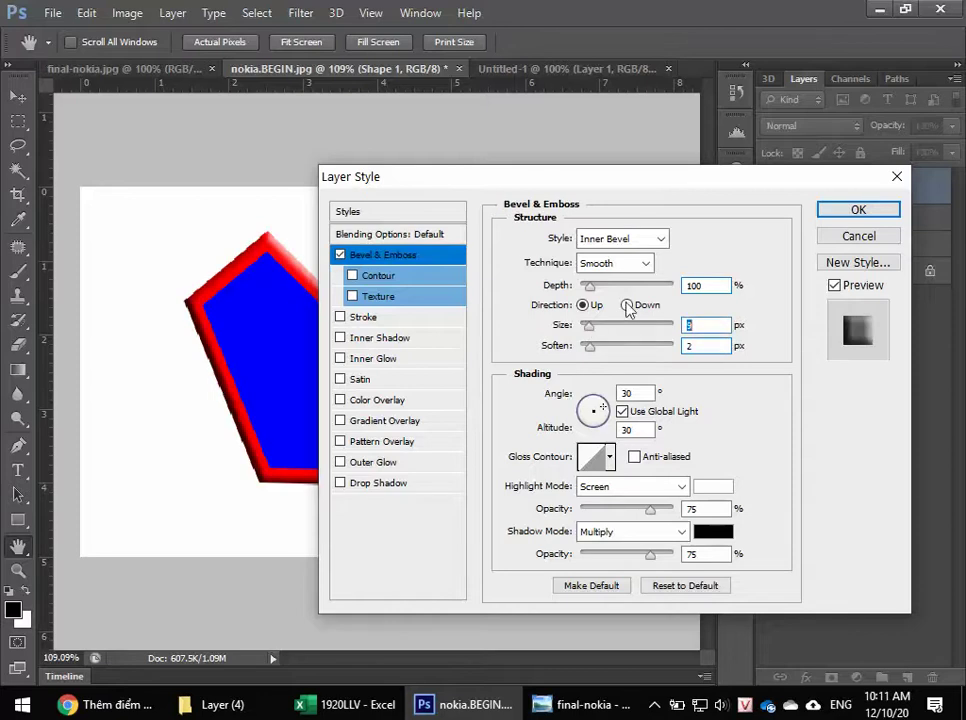
click(857, 209)
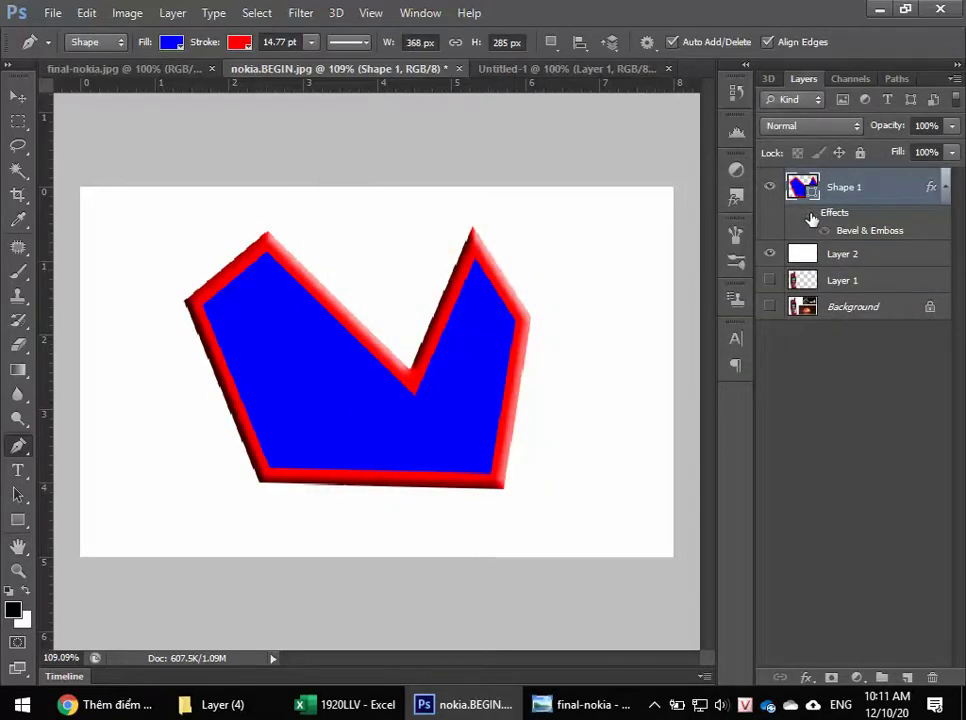
click(809, 214)
- Look over the Paths and Channels panels, then hide the bevelled Shape 1 layer
click(810, 492)
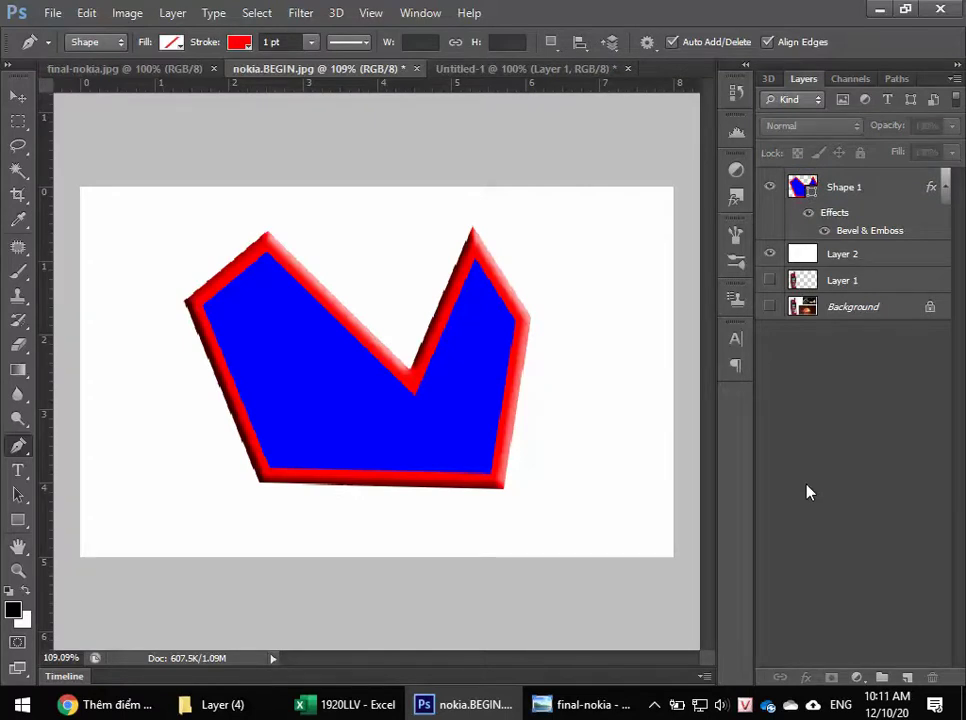
click(901, 80)
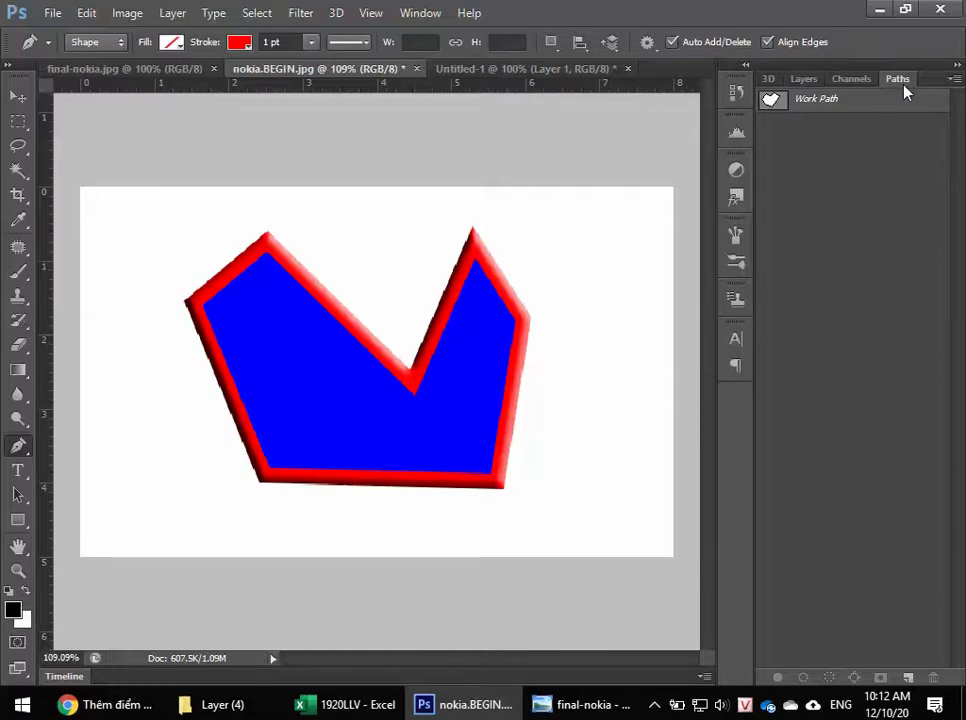
click(852, 79)
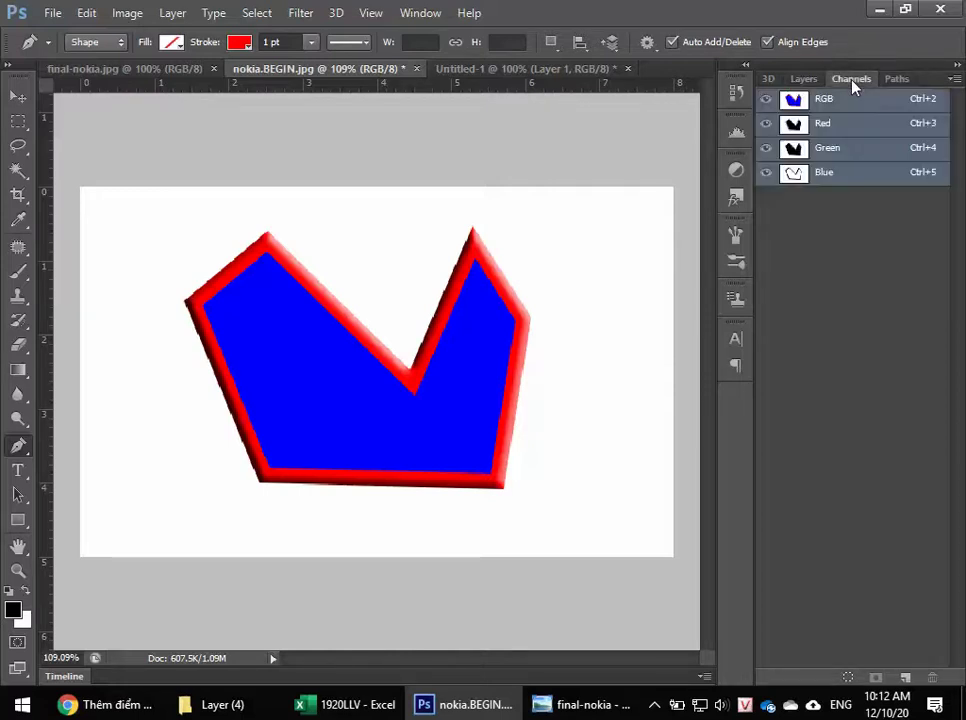
click(803, 79)
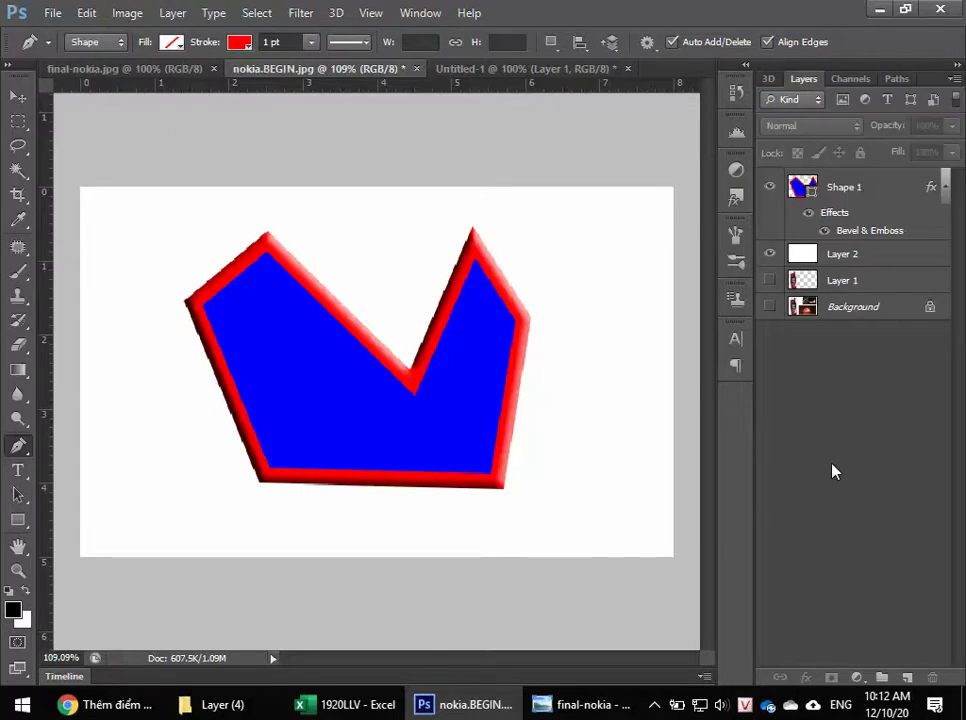
click(769, 187)
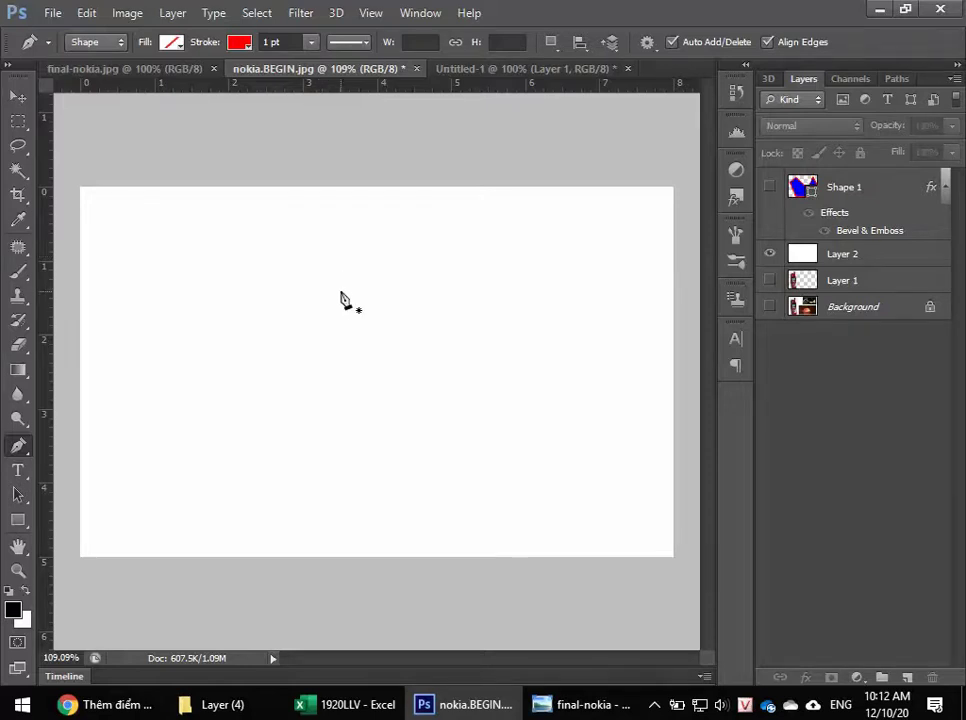
- On a new Shape 2, draw the heart's curved left lobe down to its bottom point
click(341, 293)
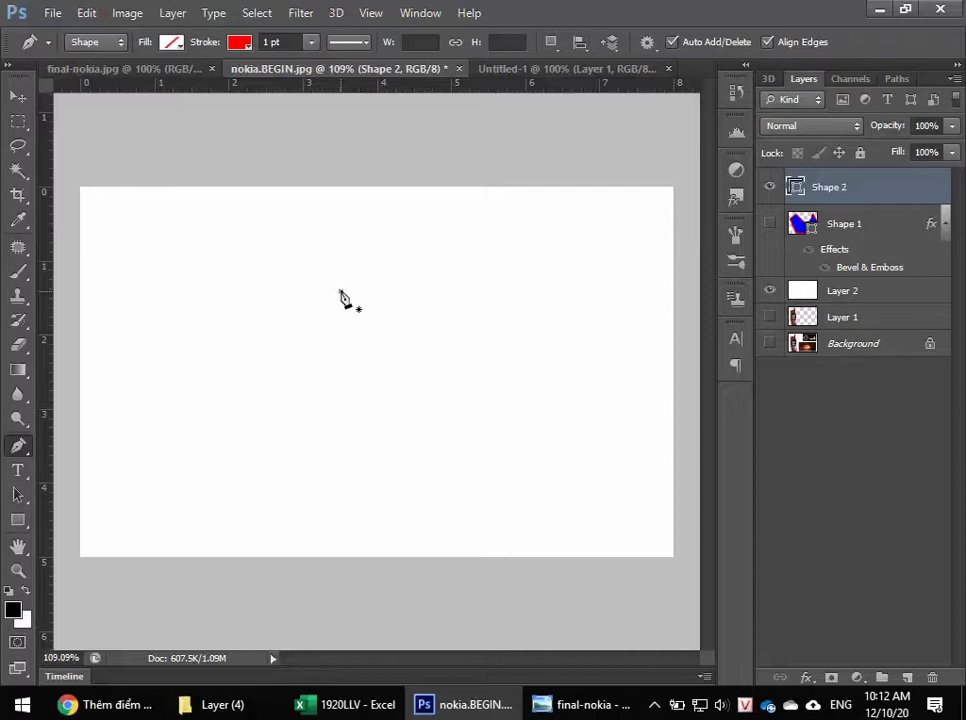
click(222, 237)
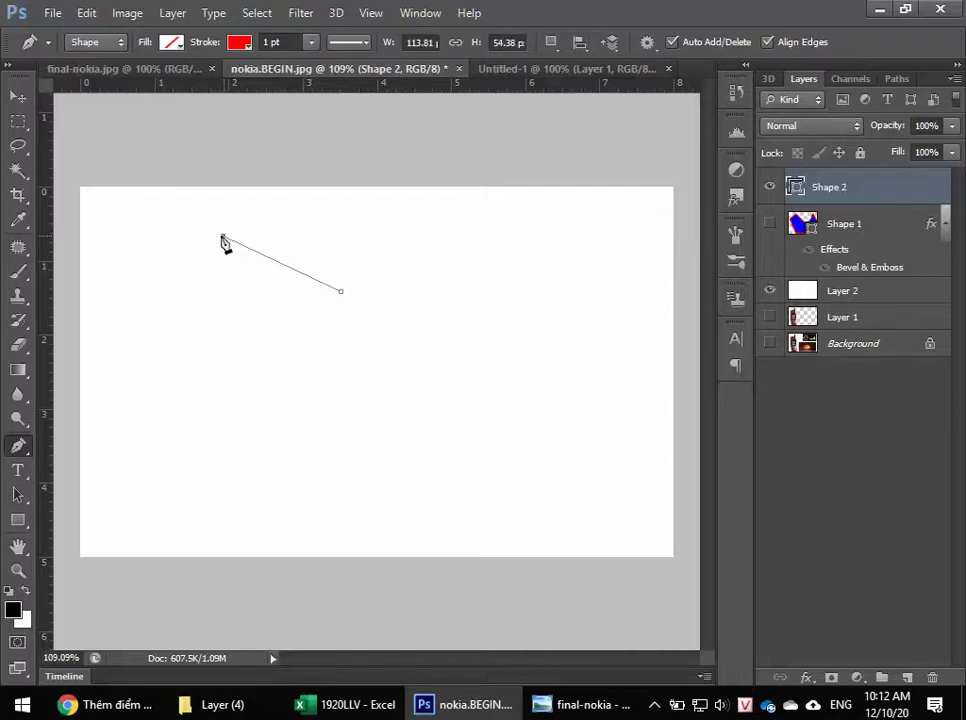
drag(222, 237, 168, 320)
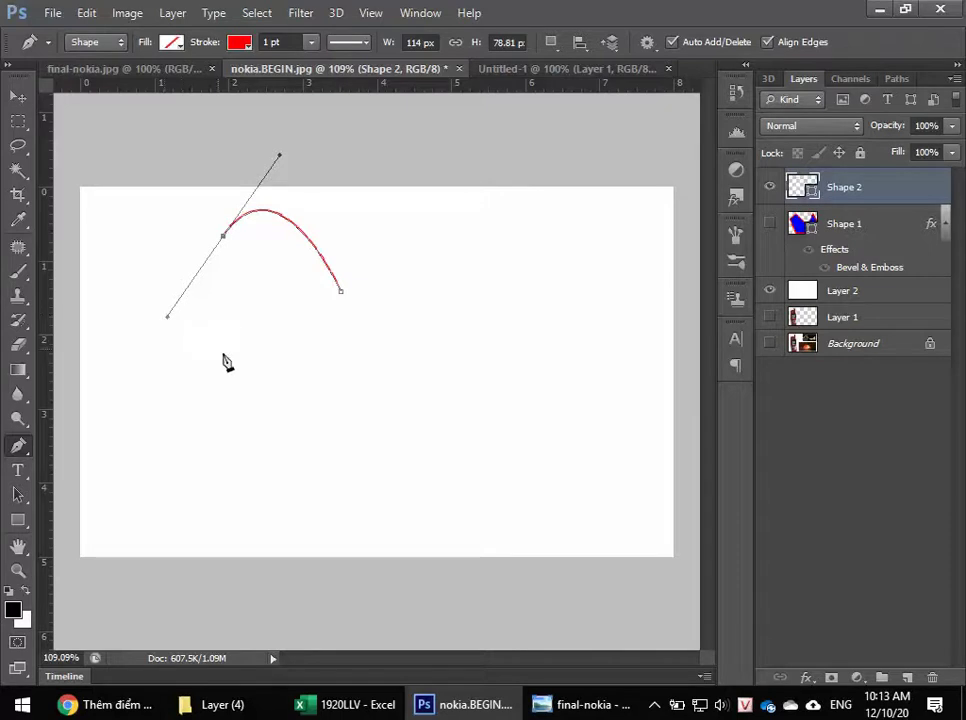
click(341, 497)
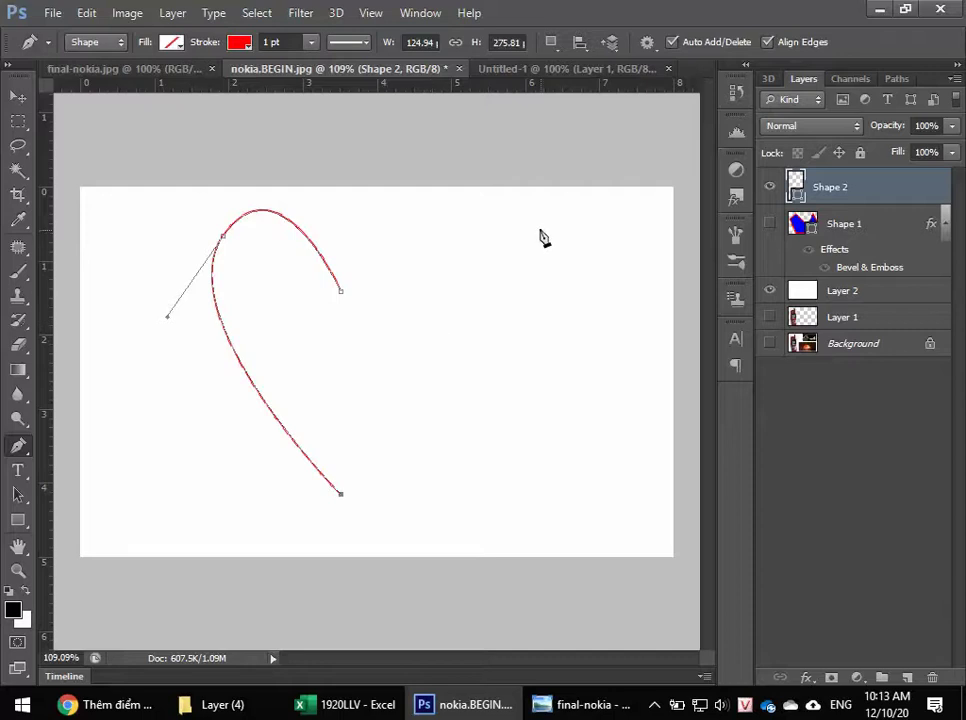
click(501, 232)
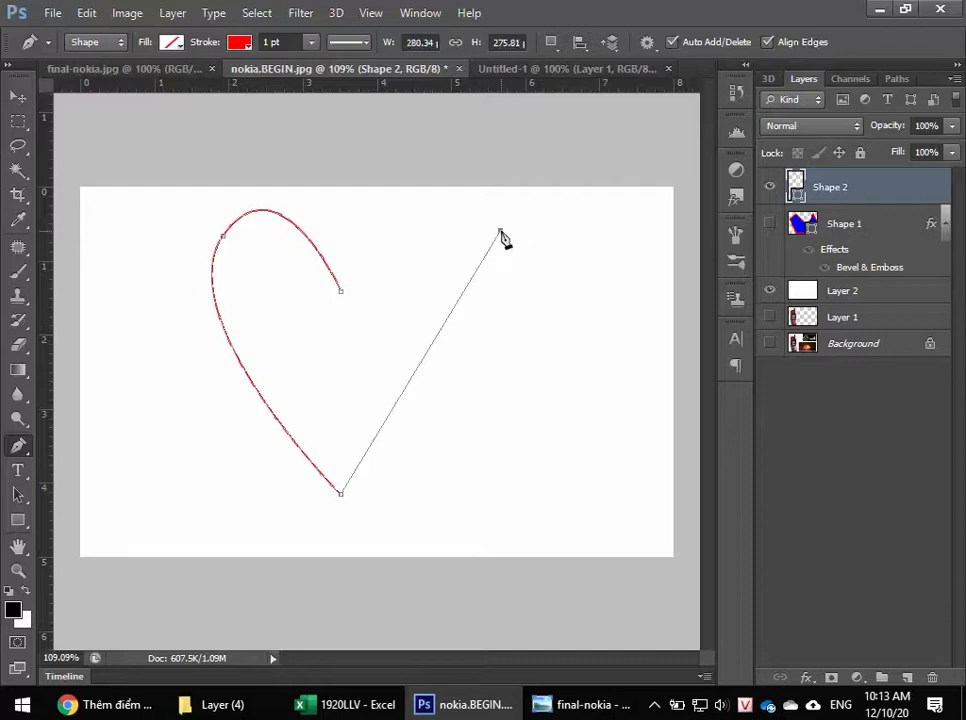
- Curve the heart's right side with handle drags and close it at the starting anchor
mouse_move(501, 232)
mouse_down()
mouse_move(342, 228)
mouse_move(257, 204)
mouse_up()
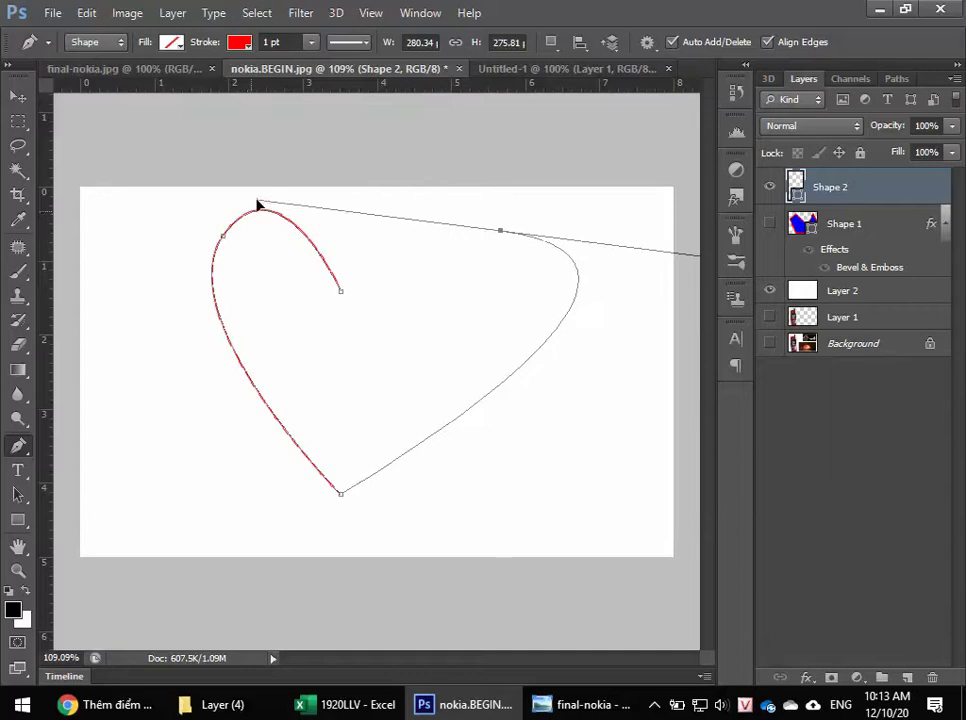
mouse_move(257, 204)
mouse_down()
mouse_move(336, 241)
mouse_move(325, 250)
mouse_move(337, 205)
mouse_move(384, 188)
mouse_move(446, 196)
mouse_move(548, 300)
mouse_move(588, 302)
mouse_move(341, 211)
mouse_move(388, 314)
mouse_up()
mouse_move(437, 311)
mouse_down()
mouse_move(256, 105)
mouse_move(350, 273)
mouse_move(352, 256)
mouse_up()
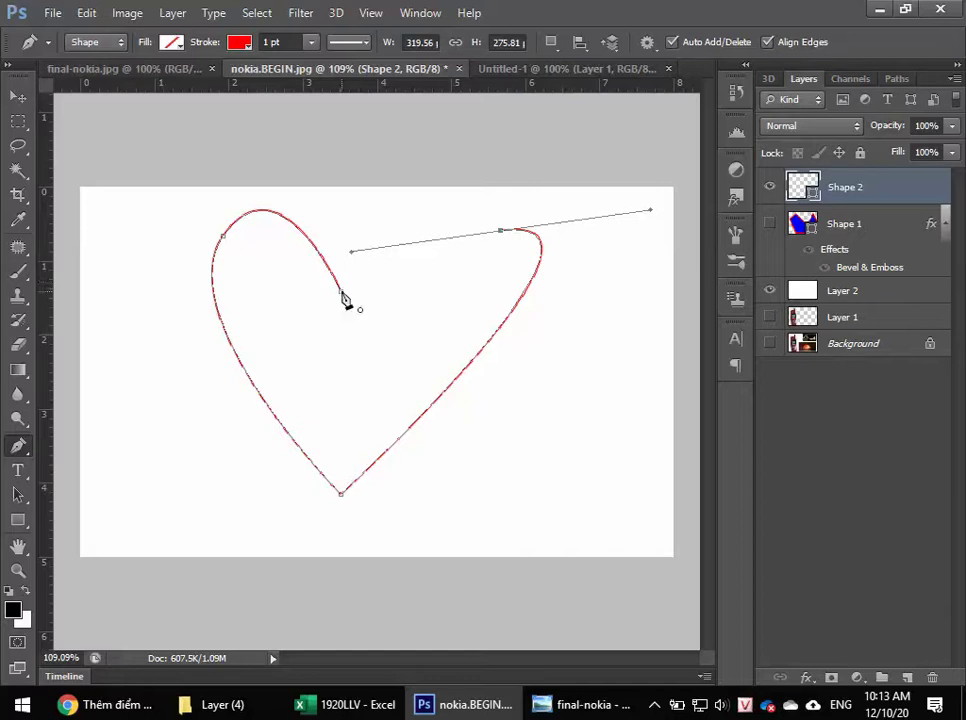
click(342, 296)
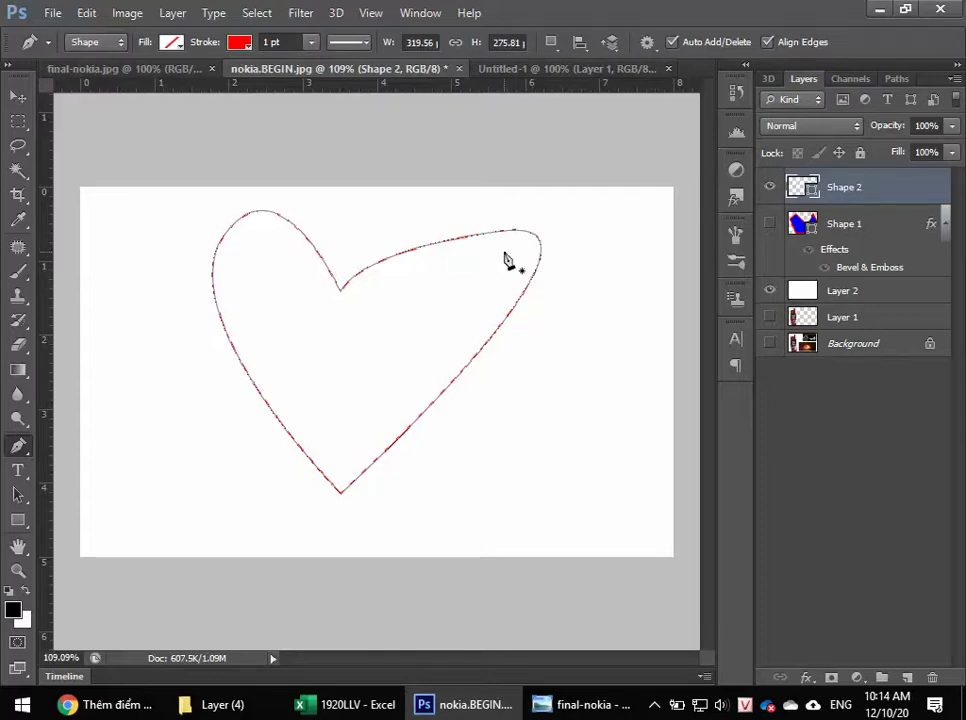
- Fill the heart shape with the recent red swatch from the options bar's Fill setting
click(172, 42)
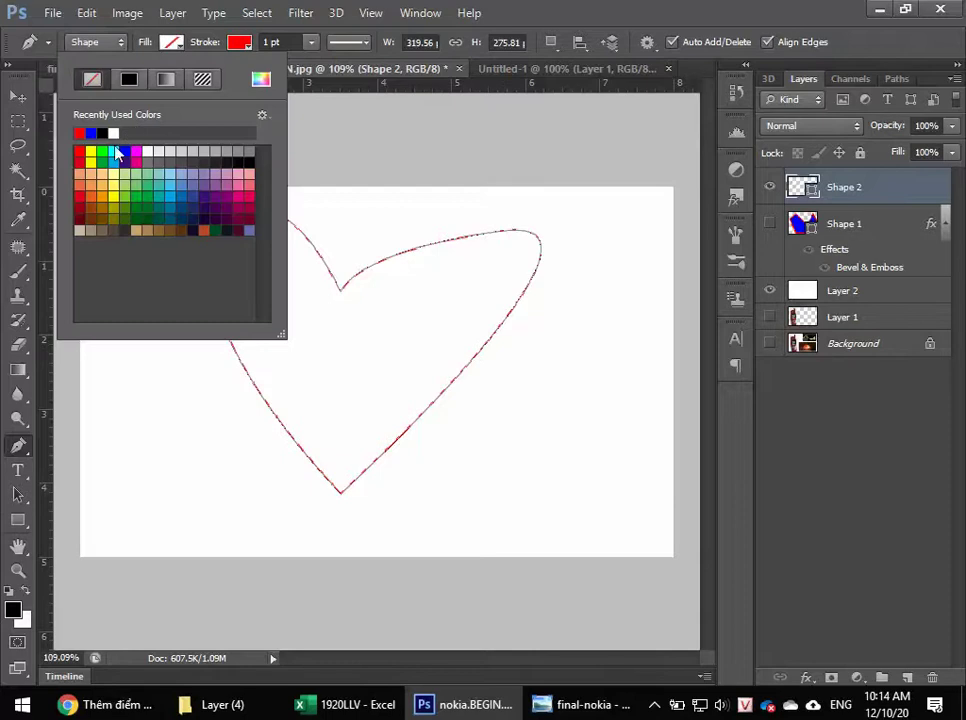
click(82, 132)
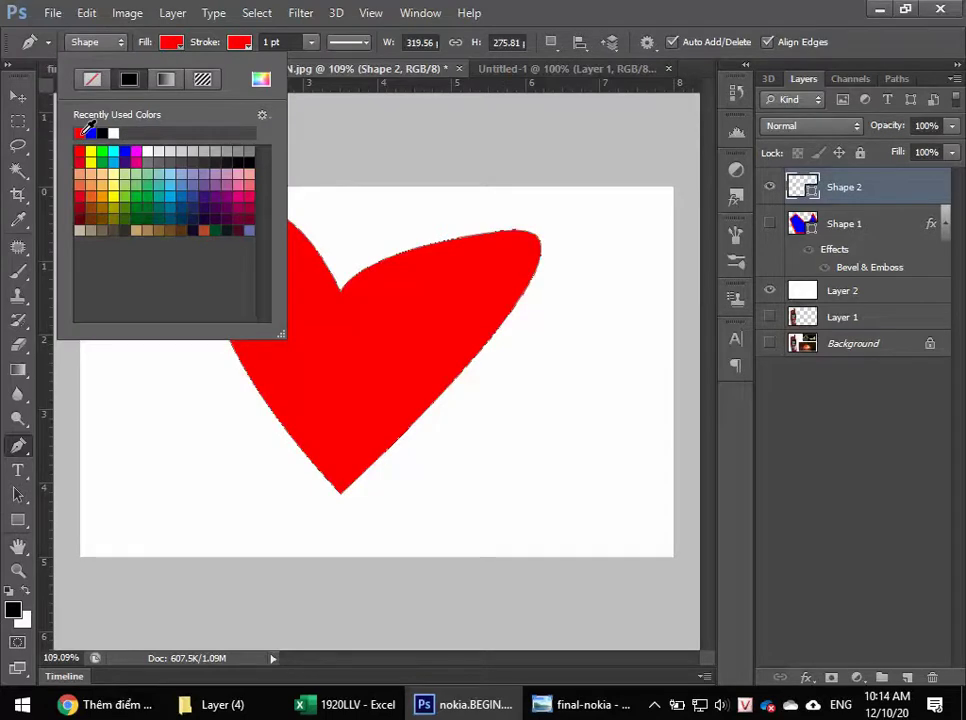
click(630, 8)
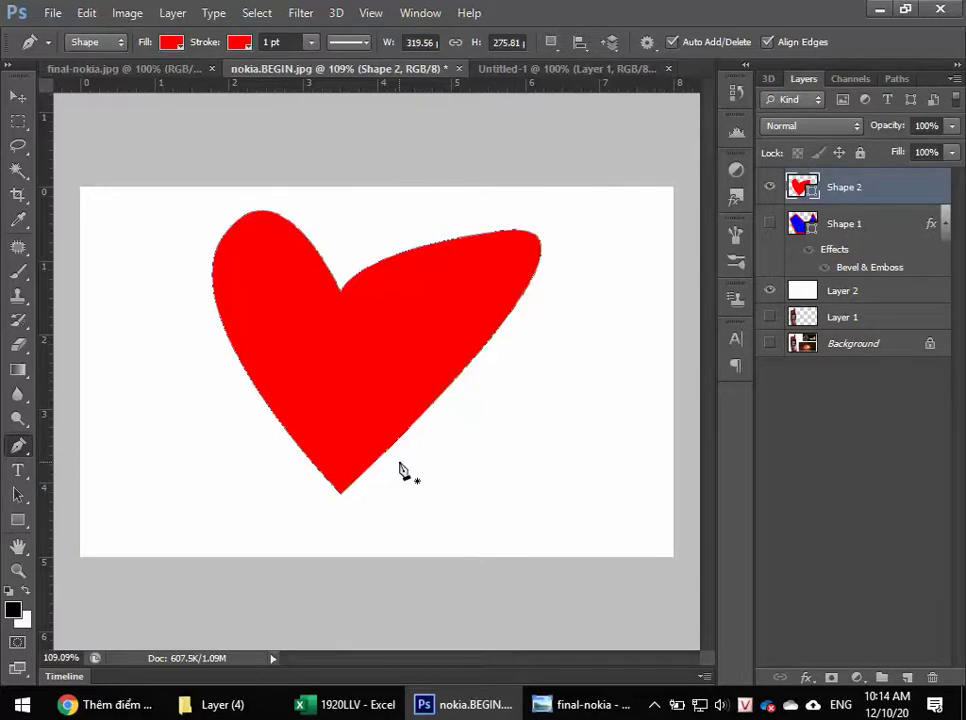
- Drag the right lobe's anchors and handles to reshape and shrink it
ctrl+click(414, 259)
mouse_move(502, 231)
mouse_down()
mouse_move(507, 268)
mouse_move(481, 238)
mouse_up()
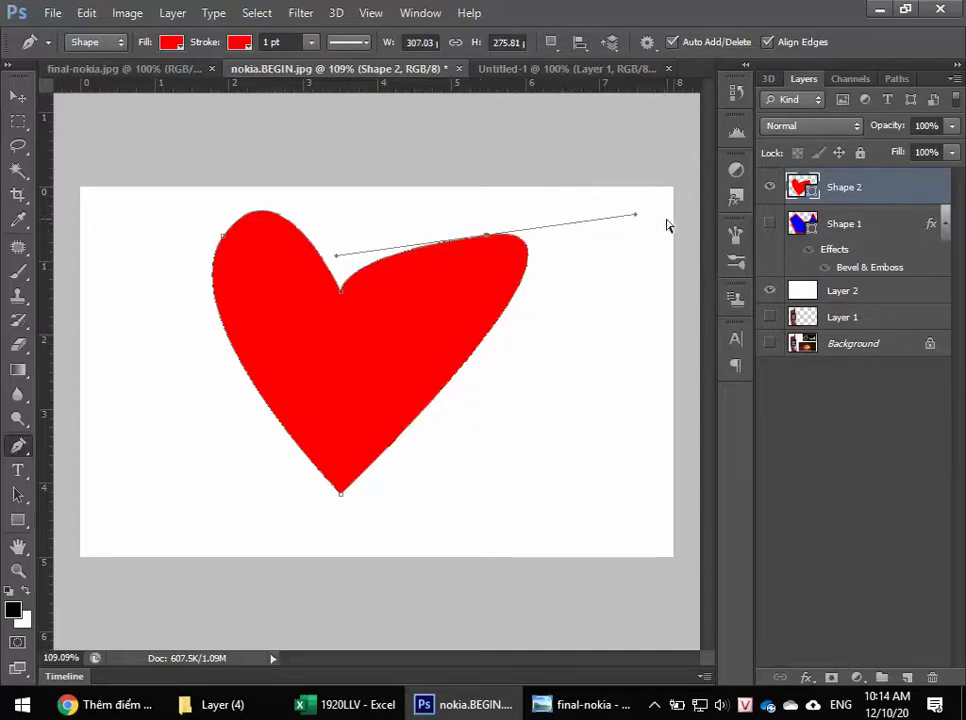
mouse_move(636, 215)
mouse_down()
mouse_move(638, 266)
mouse_move(589, 321)
mouse_move(520, 341)
mouse_move(560, 339)
mouse_up()
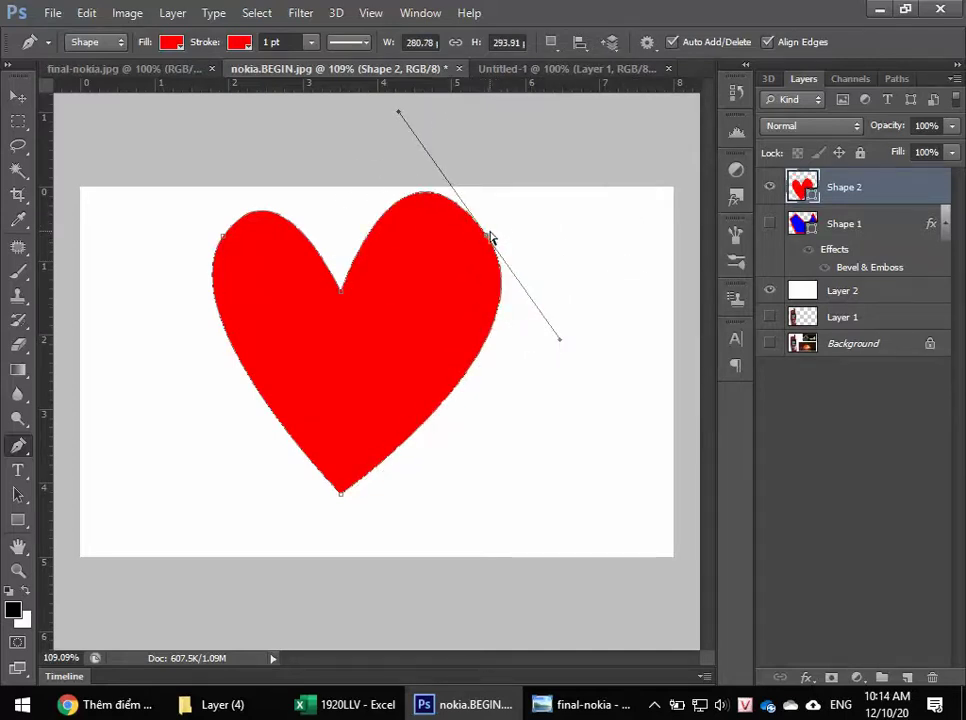
drag(485, 236, 514, 251)
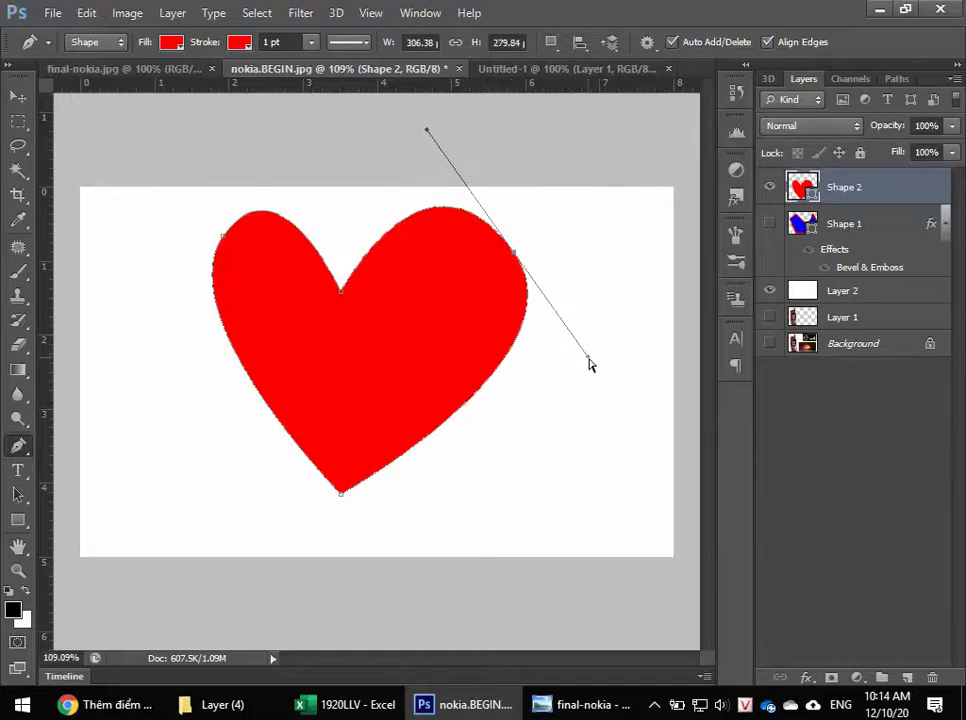
drag(589, 358, 571, 348)
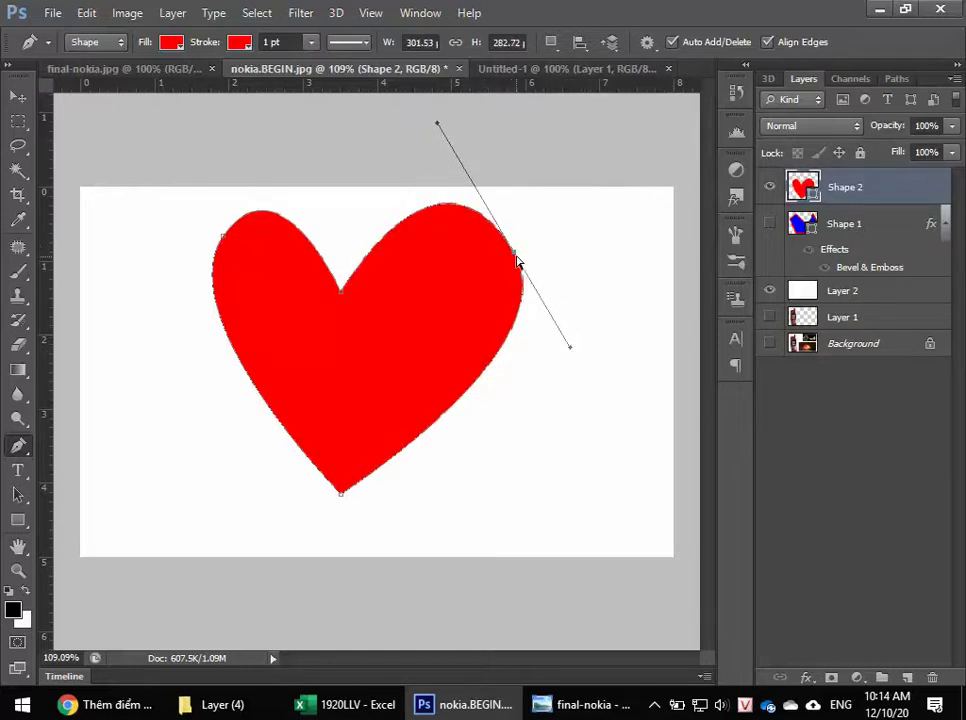
drag(514, 252, 530, 258)
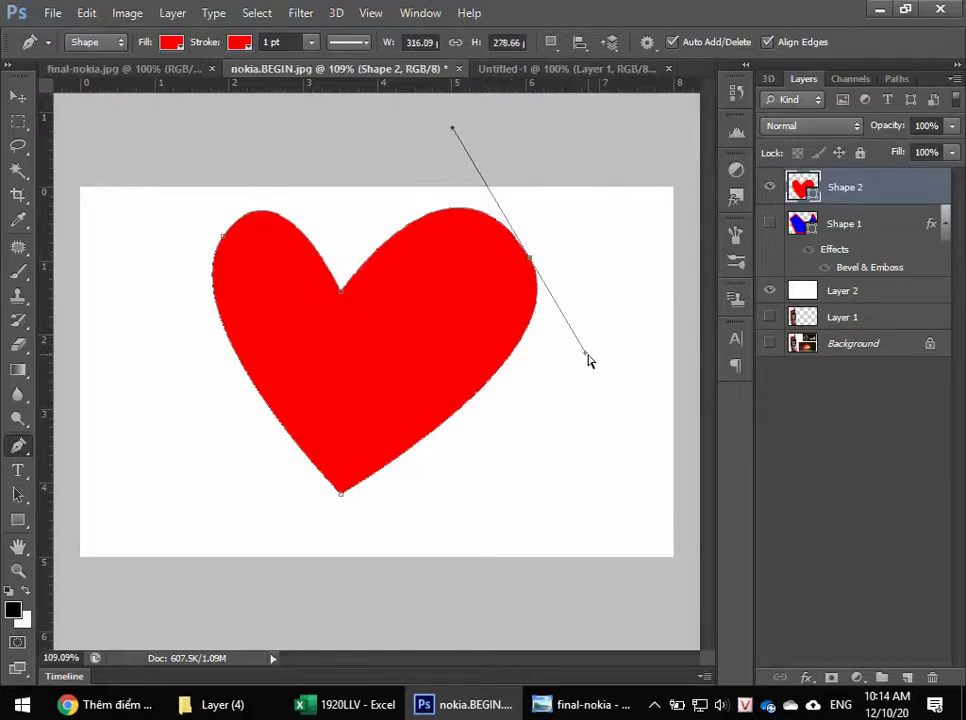
mouse_move(587, 356)
mouse_down()
mouse_move(560, 361)
mouse_move(572, 372)
mouse_up()
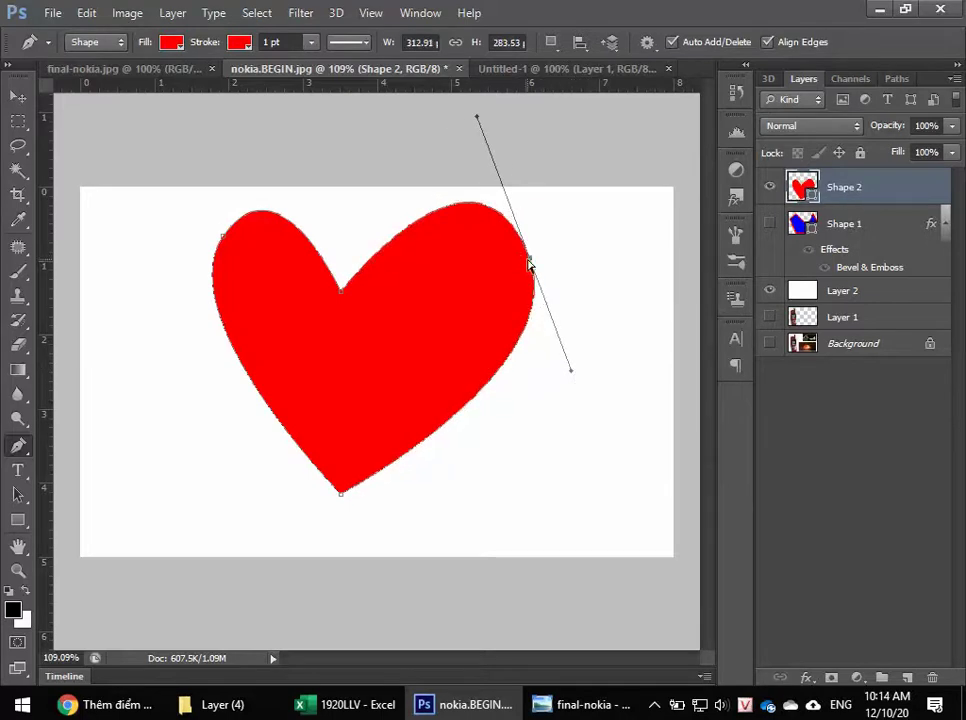
drag(529, 262, 483, 285)
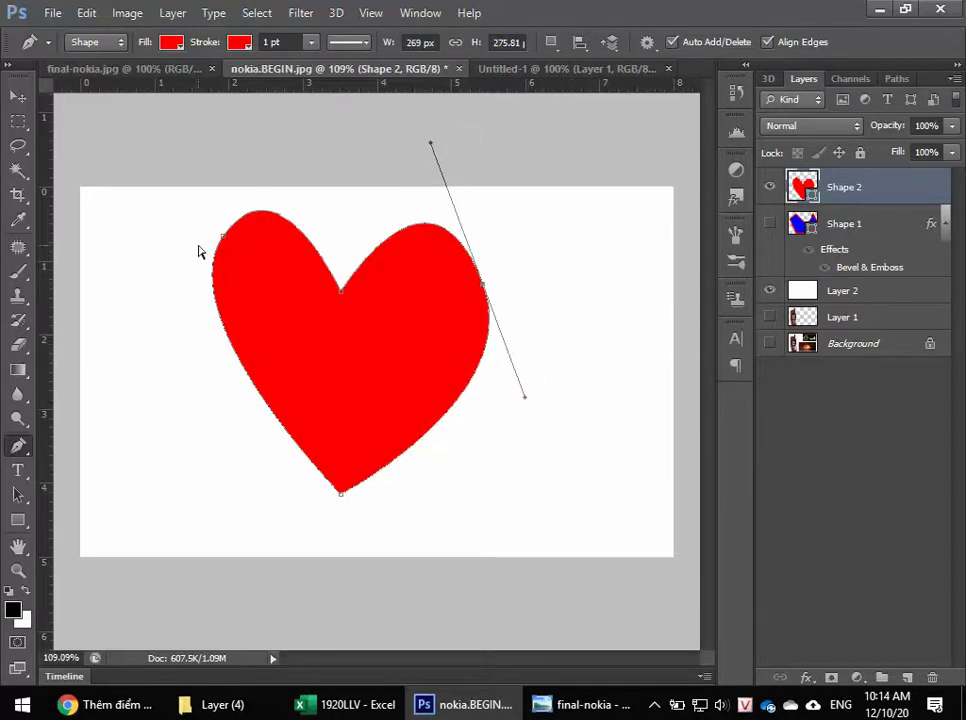
- Move the left lobe's anchor outward, then fine-tune the right lobe's curve to balance the heart
drag(223, 240, 208, 270)
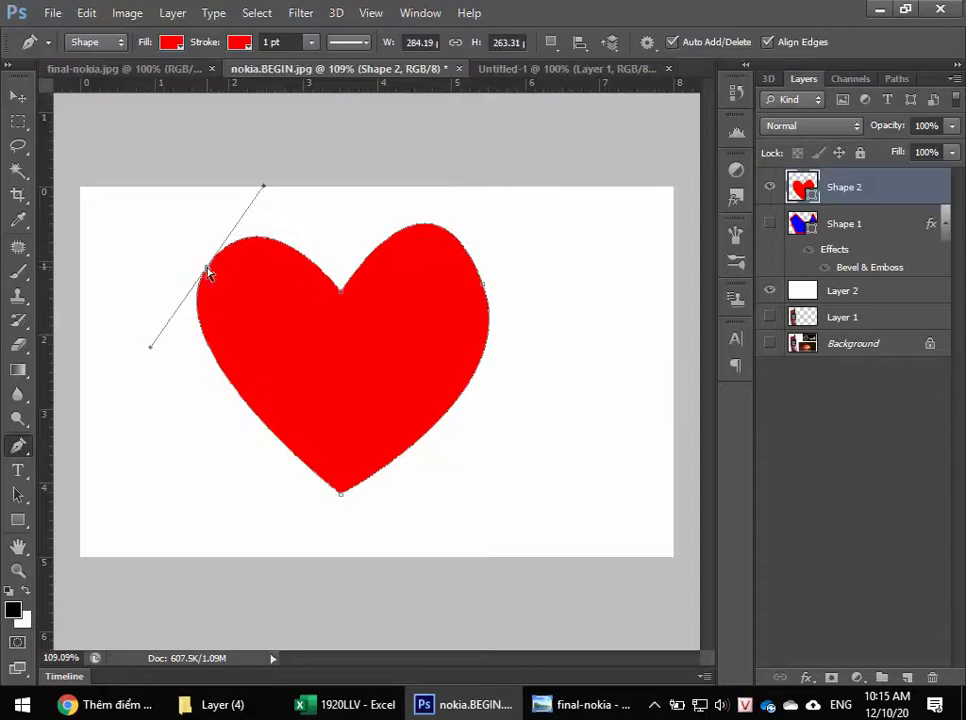
click(487, 285)
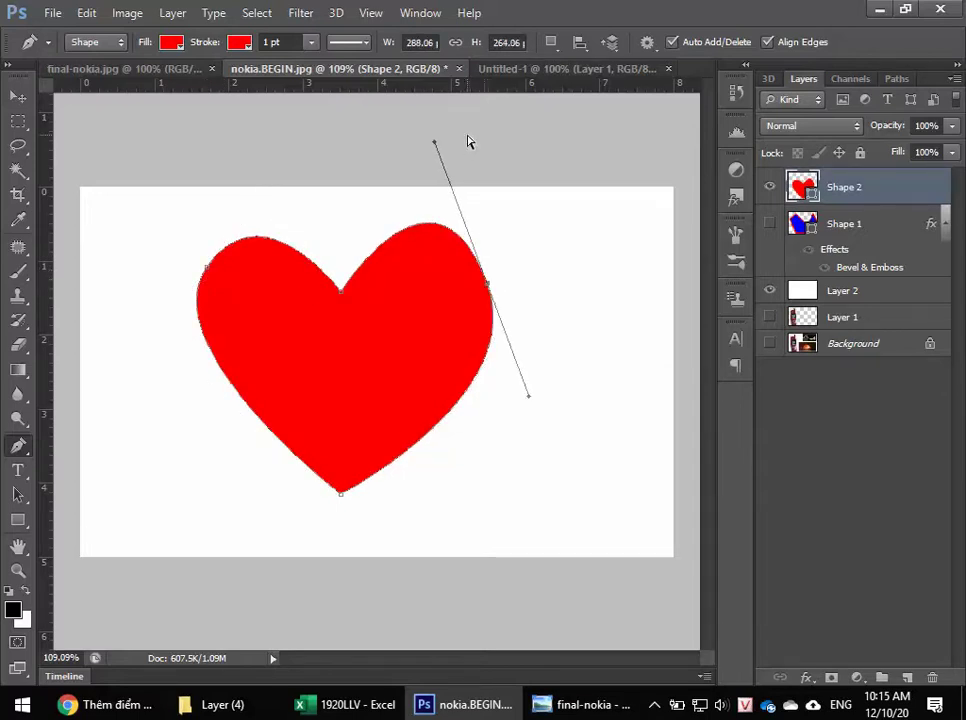
drag(435, 143, 453, 167)
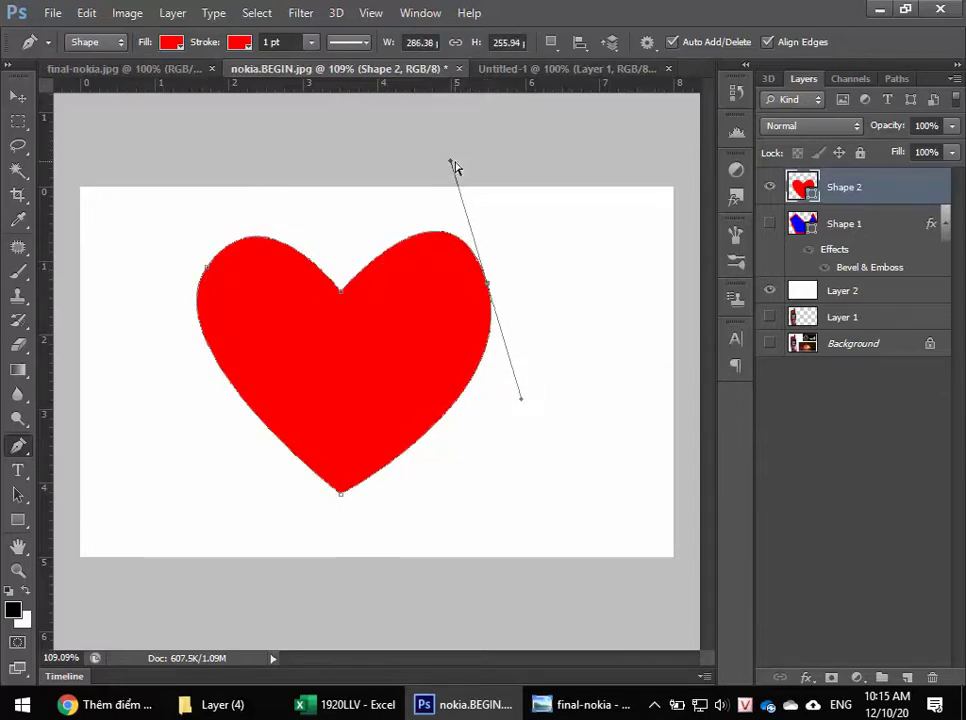
drag(488, 287, 474, 299)
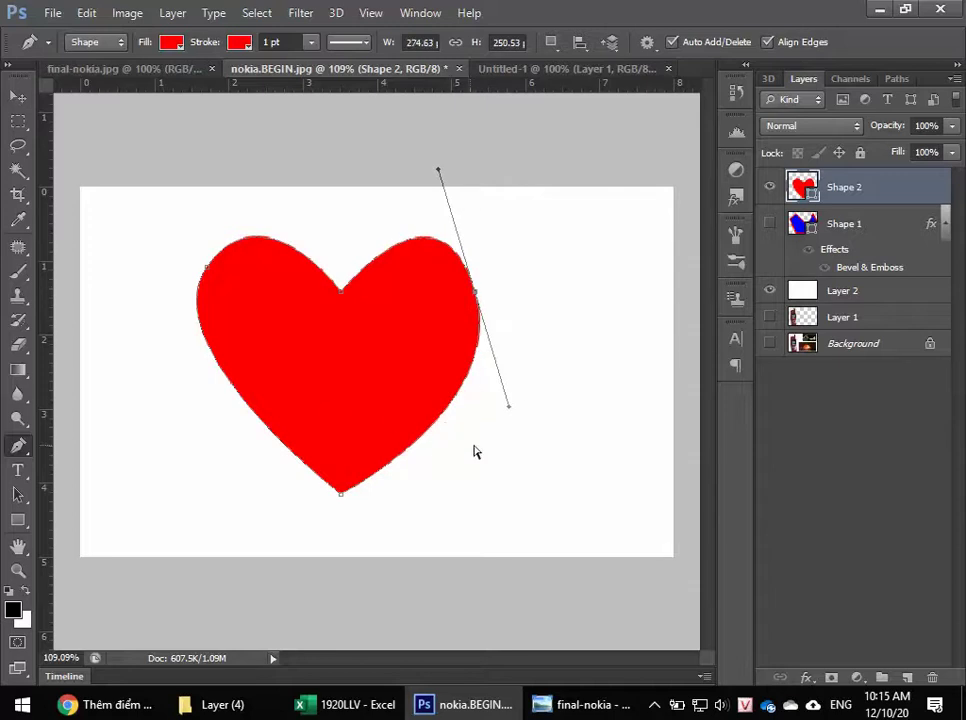
click(18, 96)
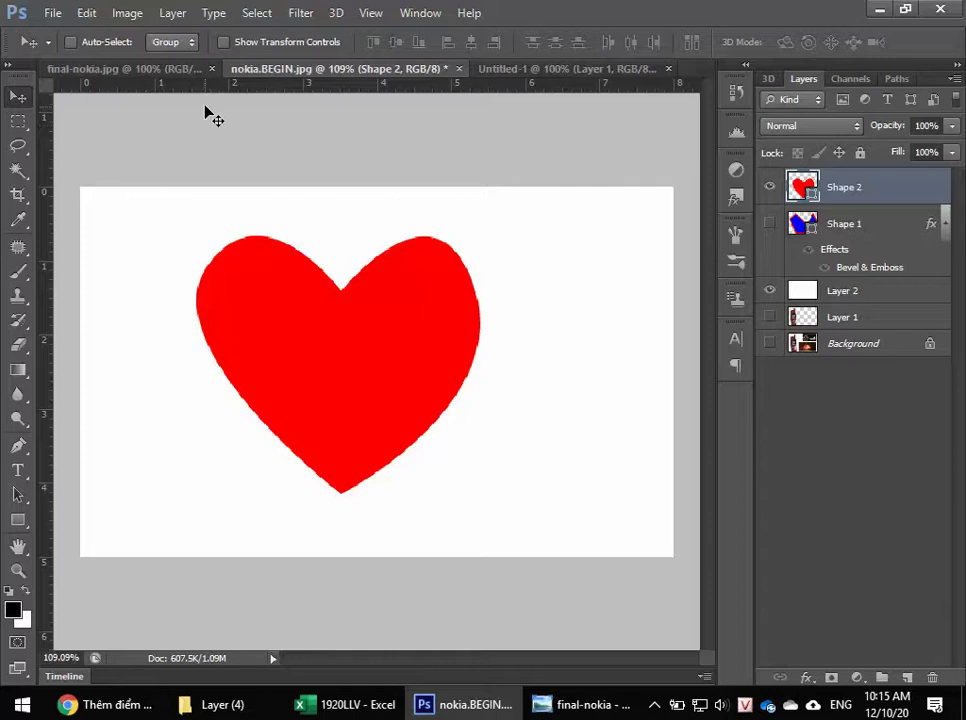
- Hide the heart and white Layer 2, and show the phone on Layer 1
click(769, 187)
click(875, 320)
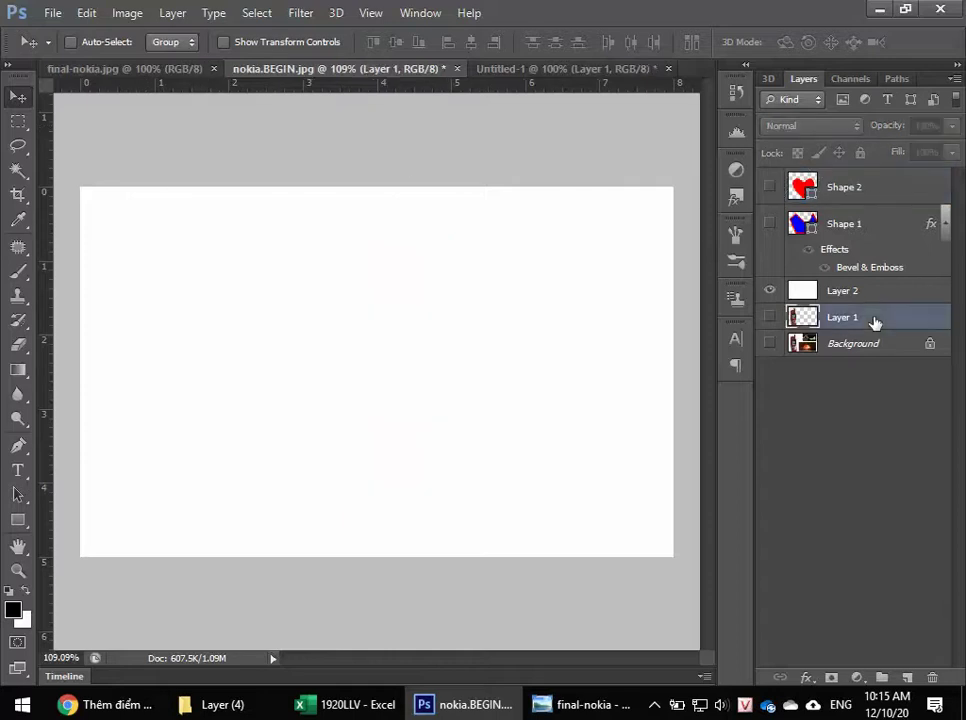
click(770, 318)
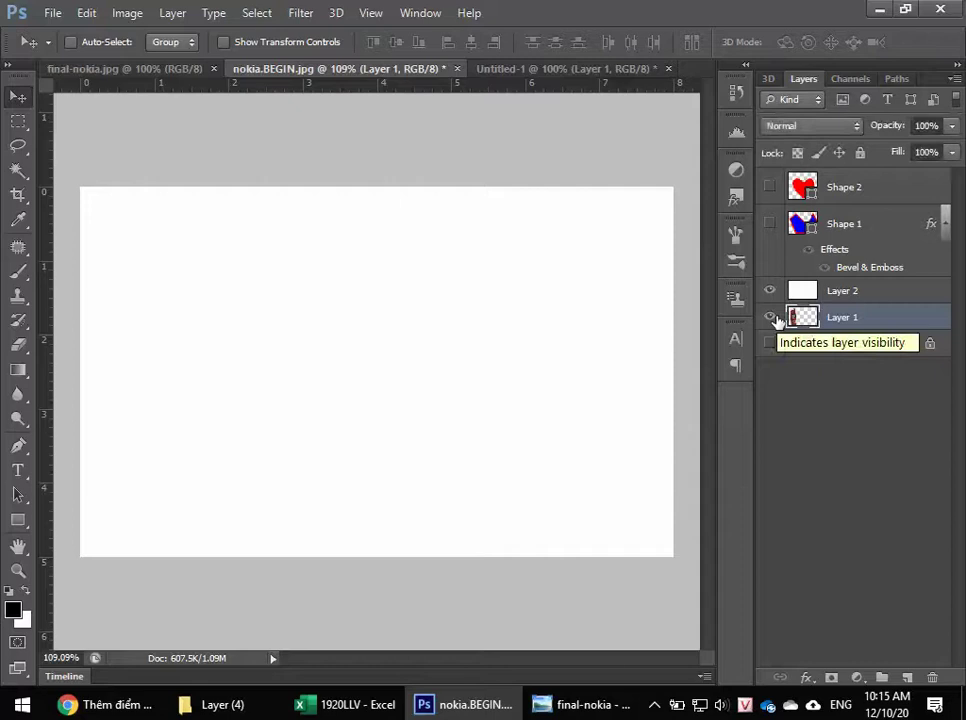
click(769, 290)
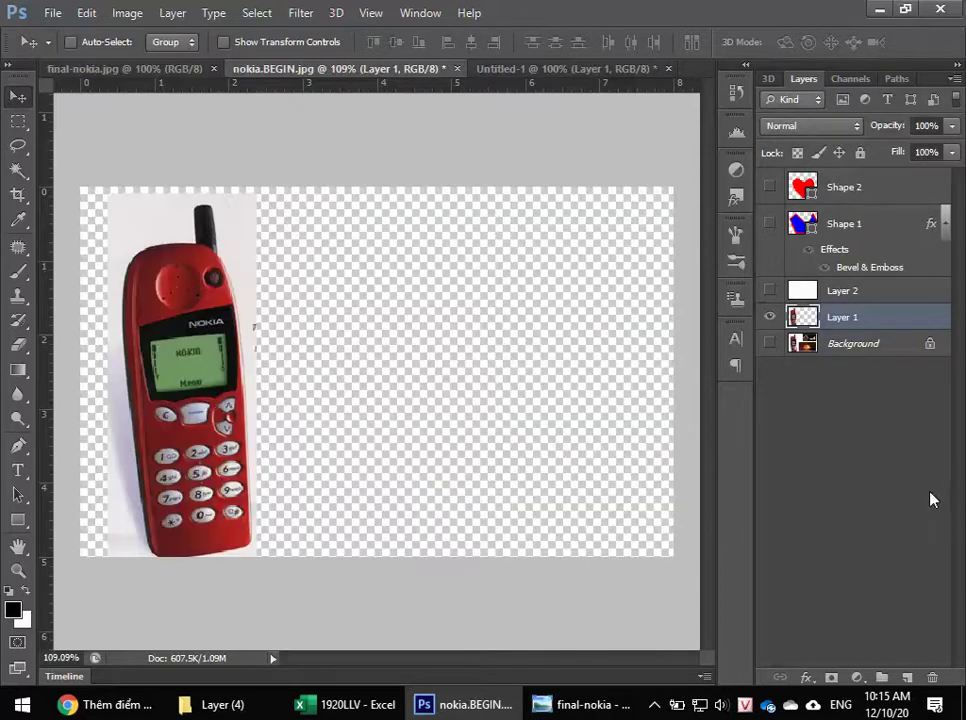
- Zoom to about 418% and frame the phone's top-left corner and antenna base
scroll(222, 519, up, 3)
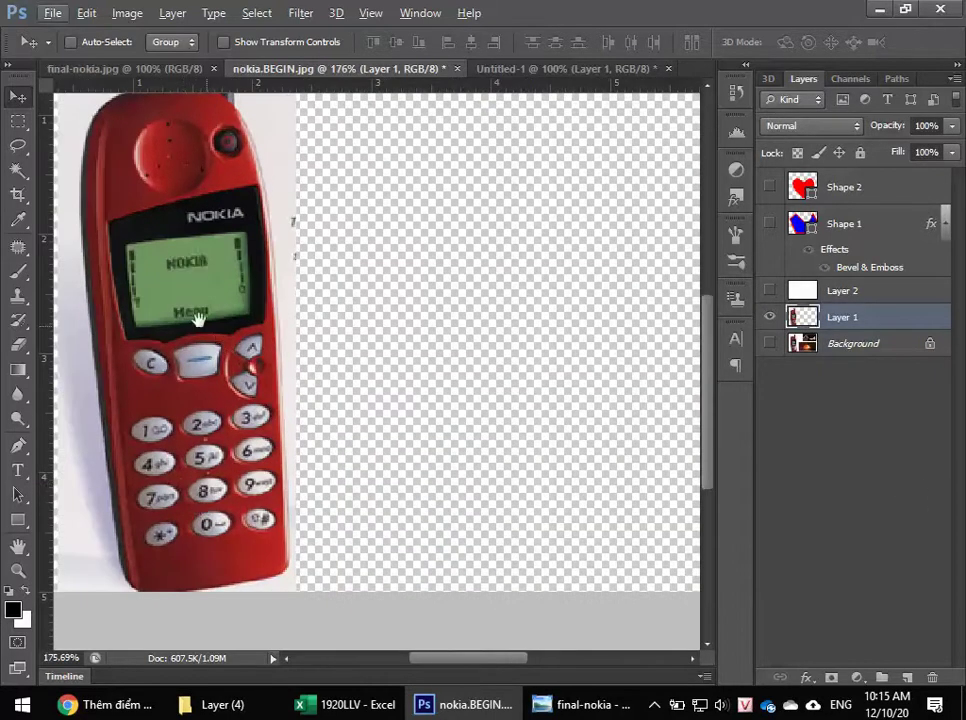
drag(194, 319, 305, 368)
scroll(305, 368, down, 1)
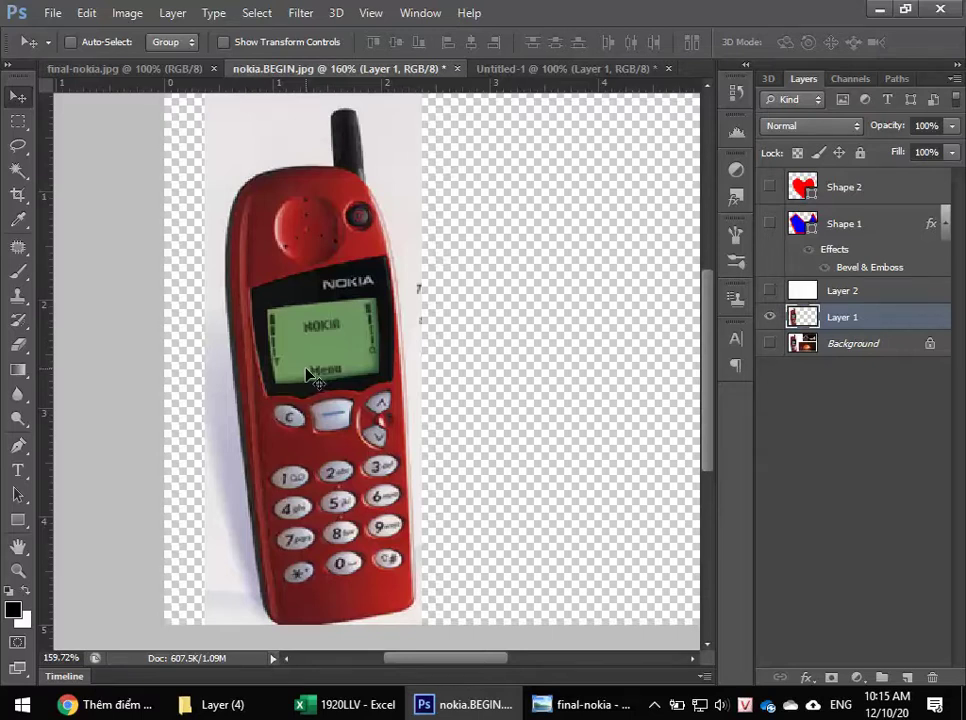
scroll(307, 375, up, 1)
scroll(295, 172, up, 4)
scroll(295, 160, up, 1)
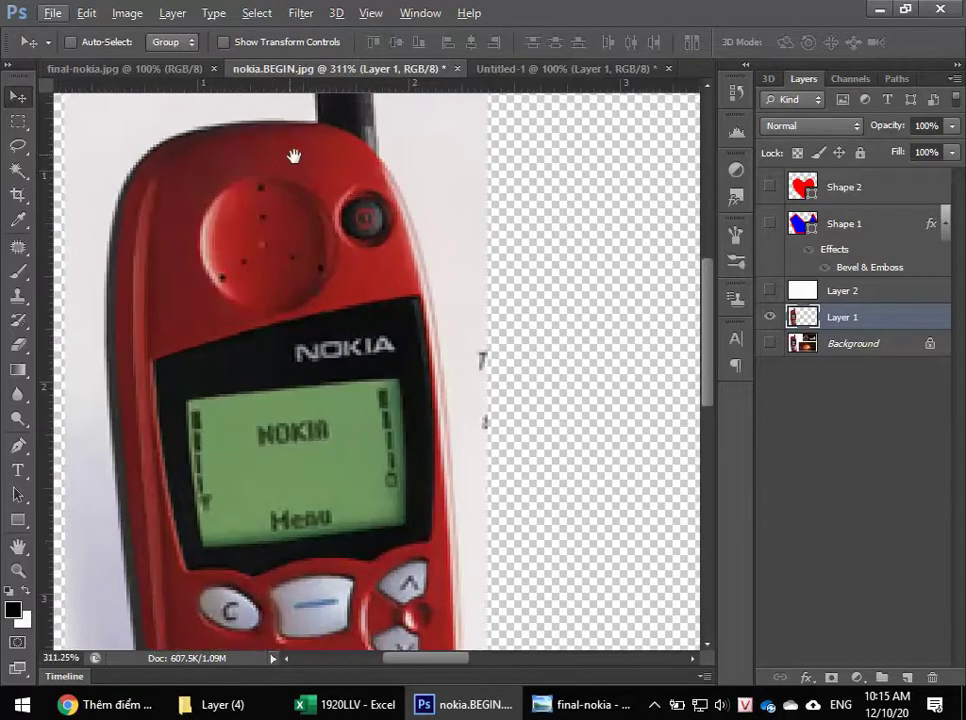
drag(295, 155, 338, 317)
scroll(384, 270, up, 1)
scroll(282, 330, up, 1)
mouse_move(282, 330)
mouse_down()
mouse_move(416, 330)
mouse_move(500, 282)
mouse_up()
drag(552, 222, 570, 160)
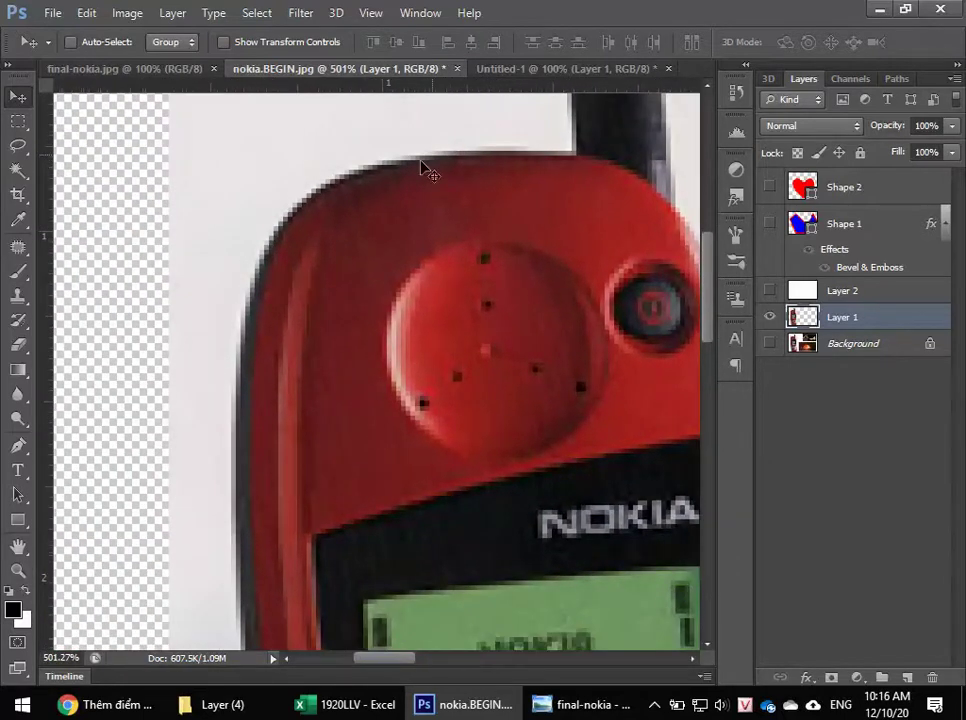
scroll(226, 650, down, 2)
scroll(226, 658, down, 1)
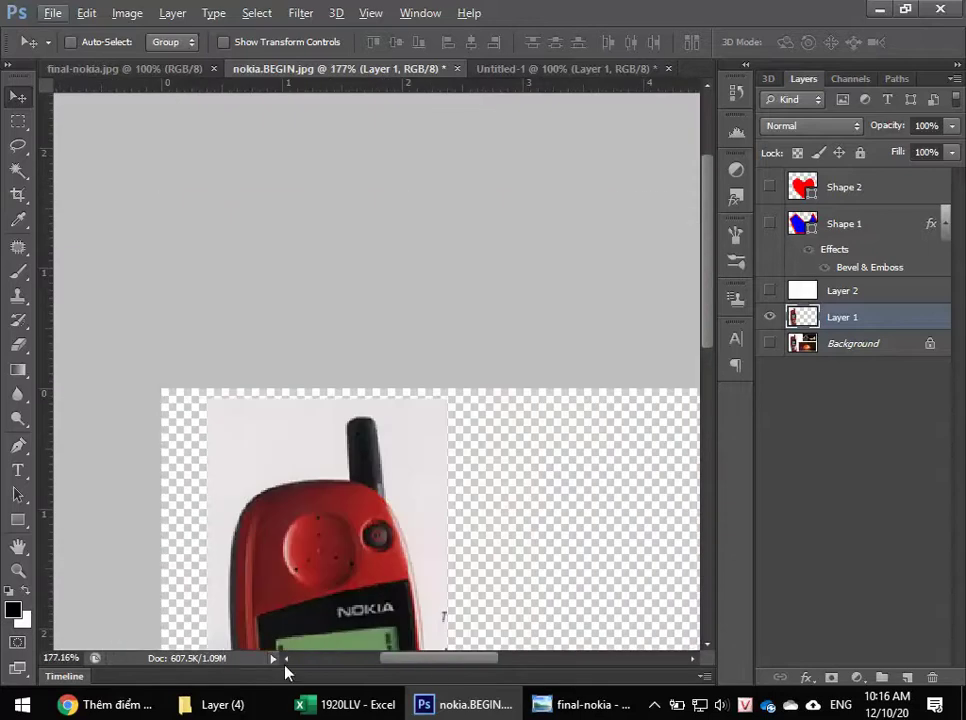
mouse_move(282, 668)
mouse_down()
mouse_move(323, 356)
mouse_move(319, 259)
mouse_up()
scroll(367, 365, down, 1)
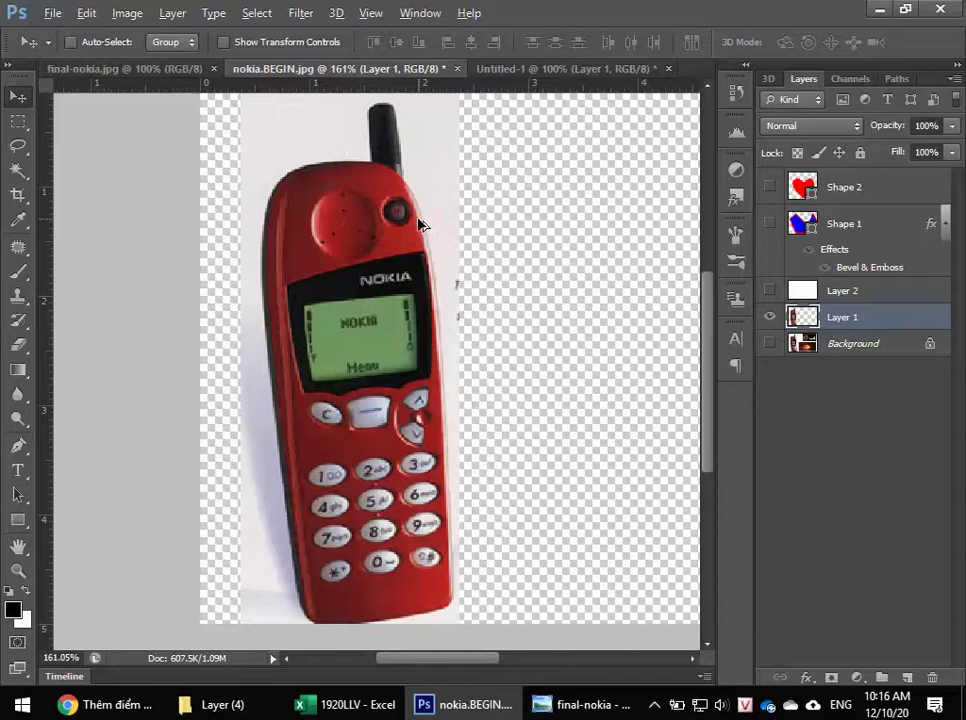
scroll(254, 151, up, 2)
scroll(315, 190, up, 2)
drag(270, 273, 375, 322)
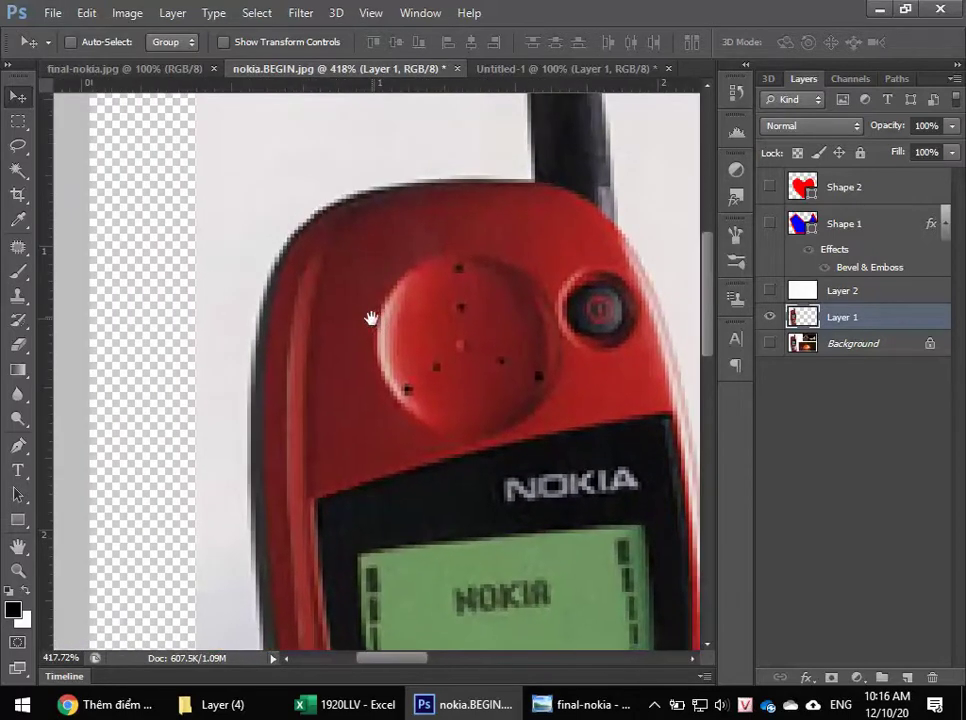
- Undo the accidental Shape 3 layer, set the Pen to Path mode, and anchor at the antenna base
click(16, 447)
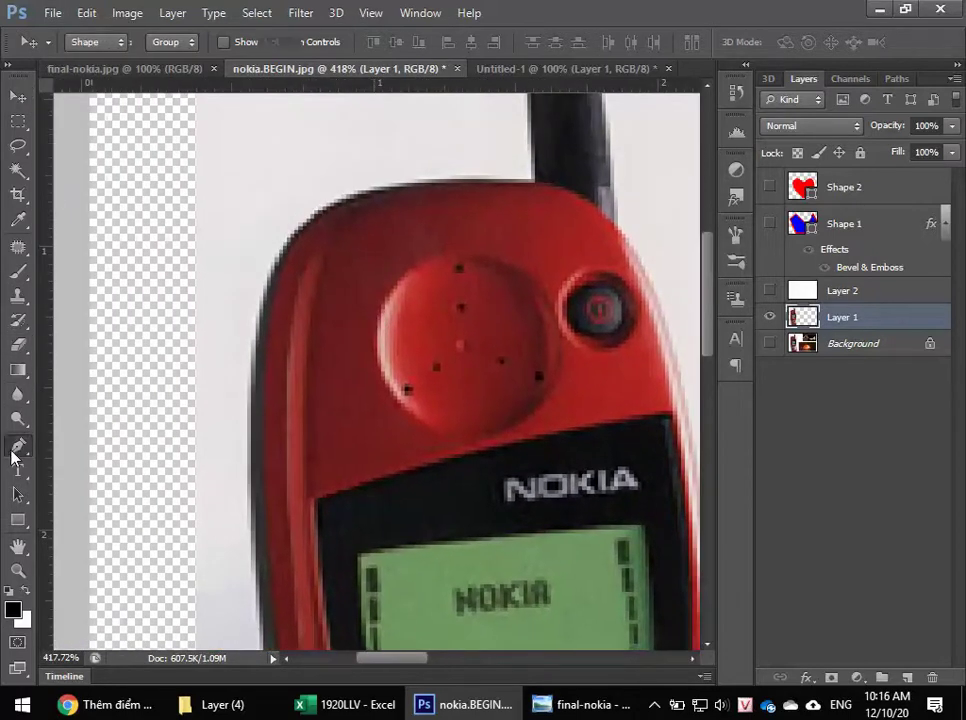
click(532, 181)
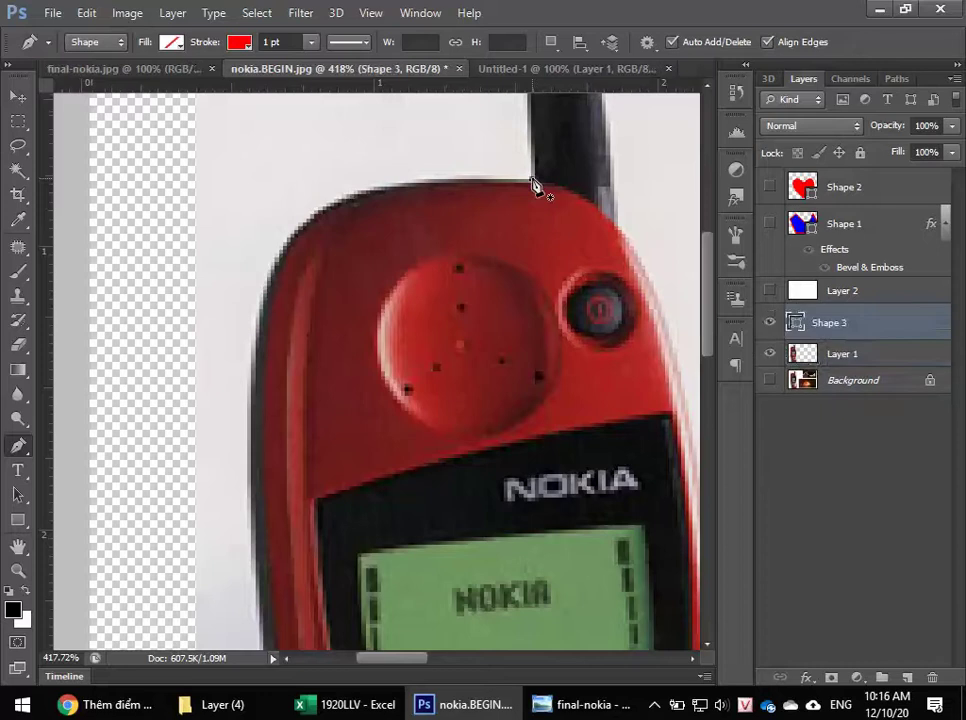
key(ctrl+z)
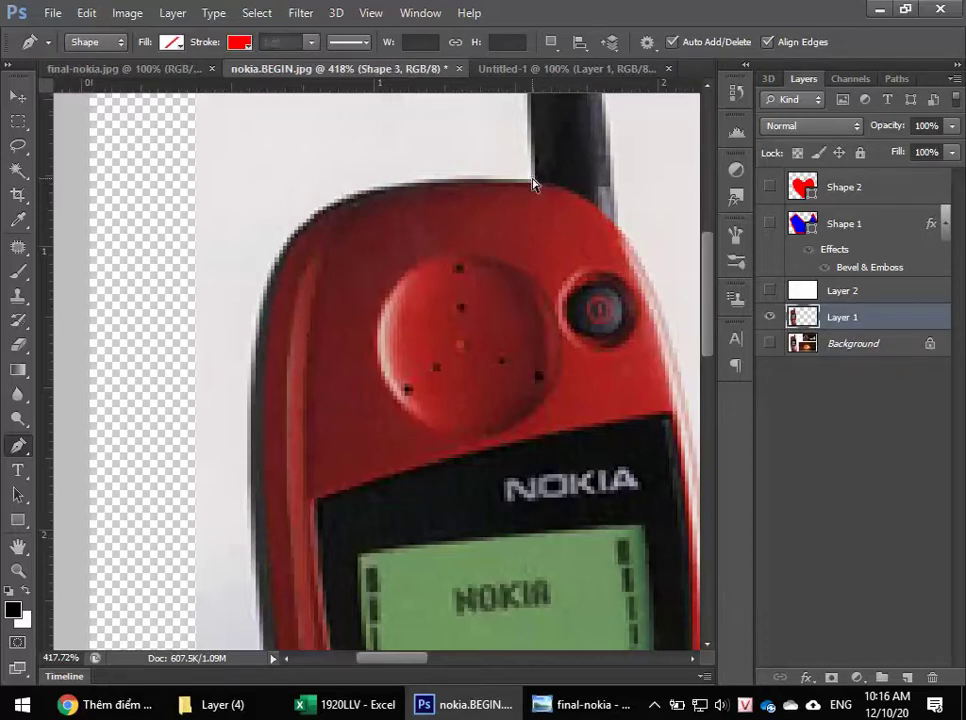
click(95, 42)
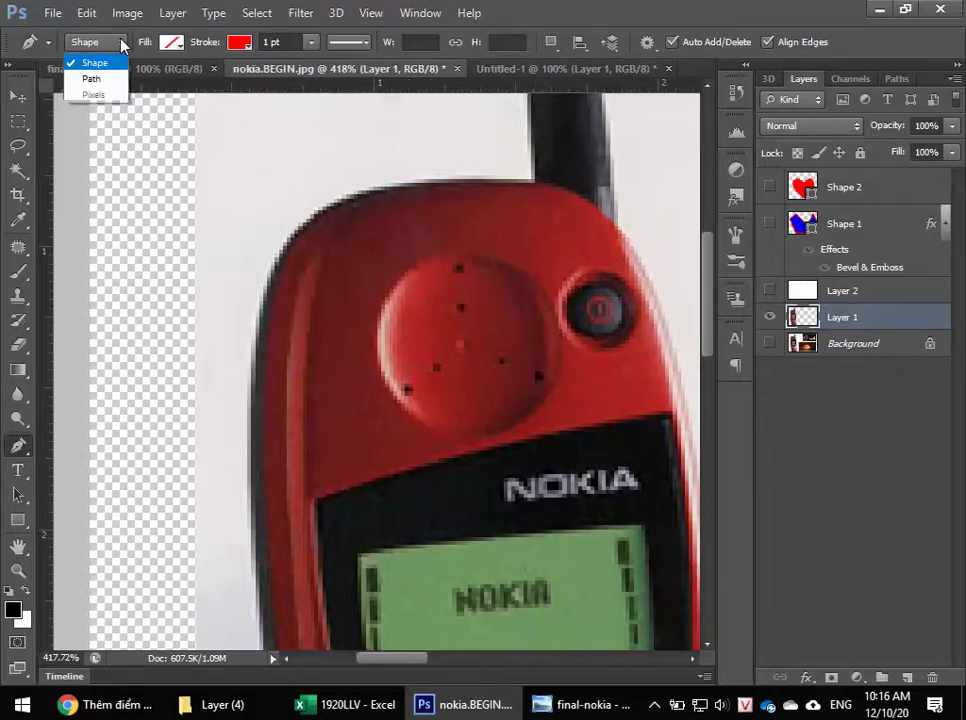
click(84, 75)
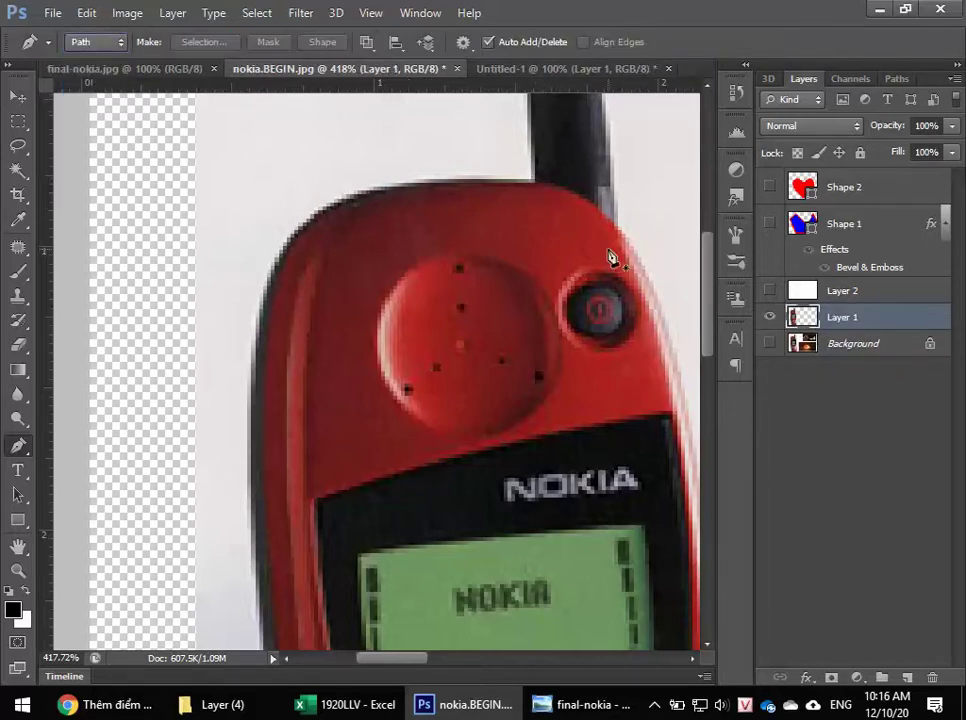
click(532, 186)
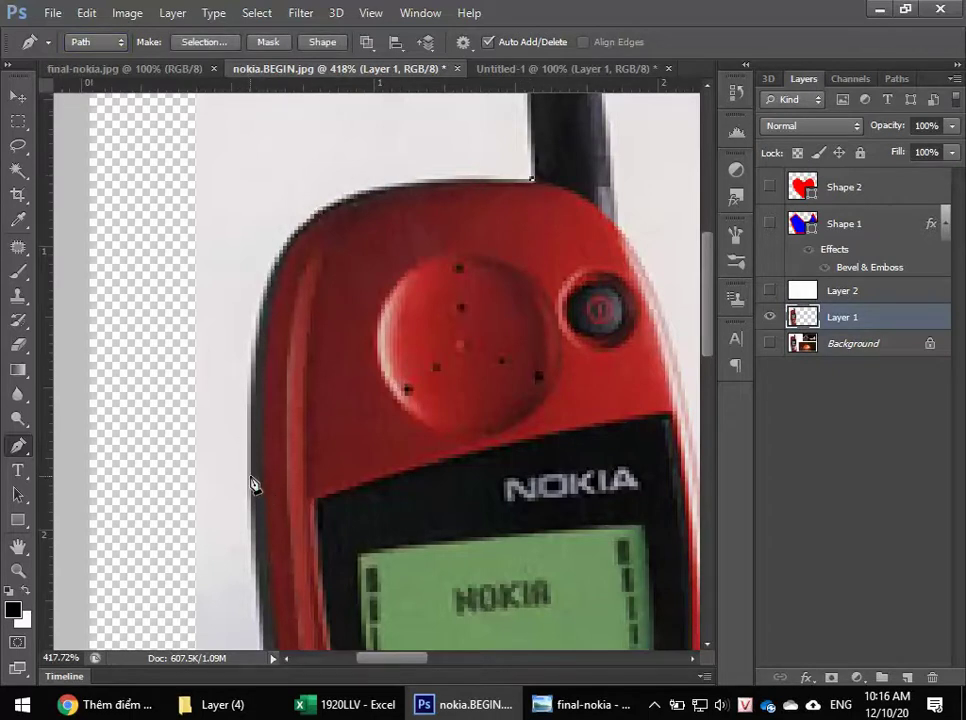
- Pan down to the keypad and back up to frame the antenna base
scroll(252, 485, down, 3)
scroll(280, 532, down, 1)
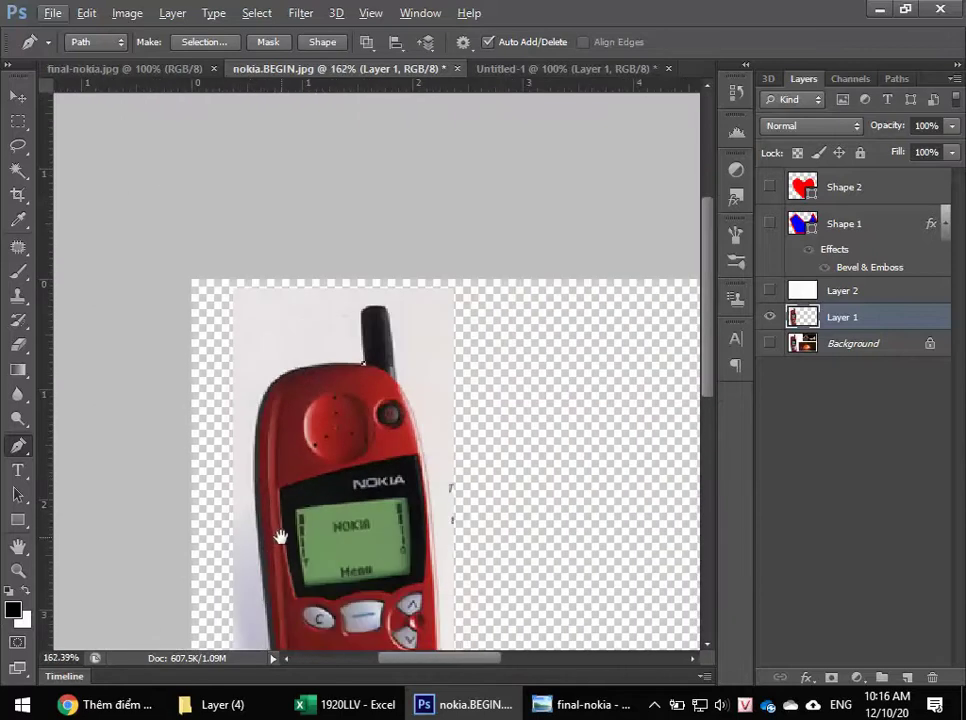
drag(280, 532, 280, 226)
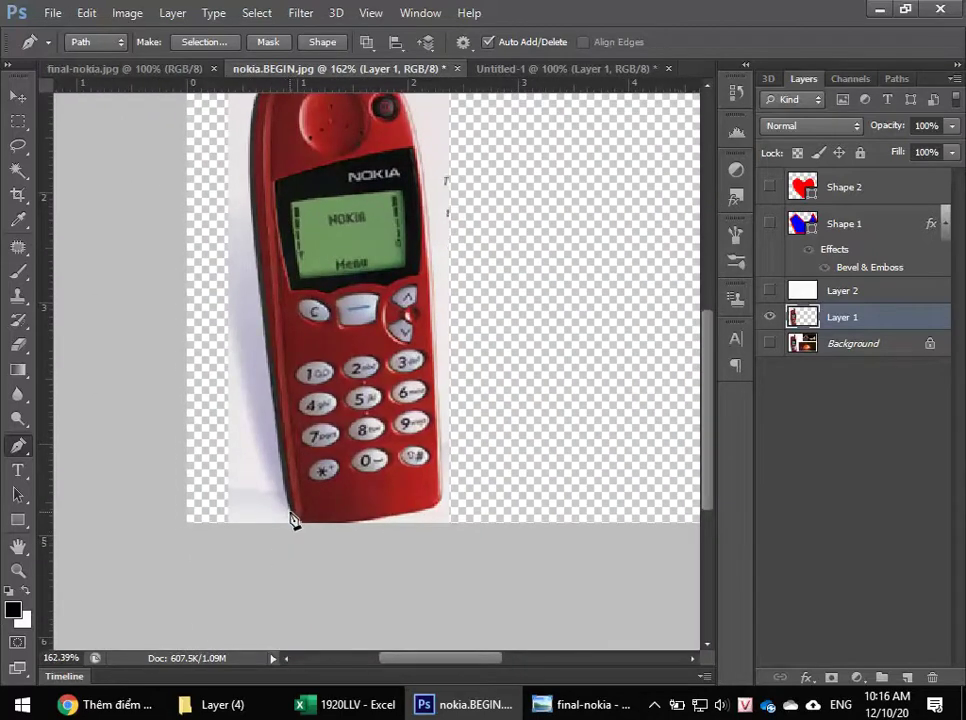
scroll(287, 394, up, 2)
drag(334, 323, 358, 448)
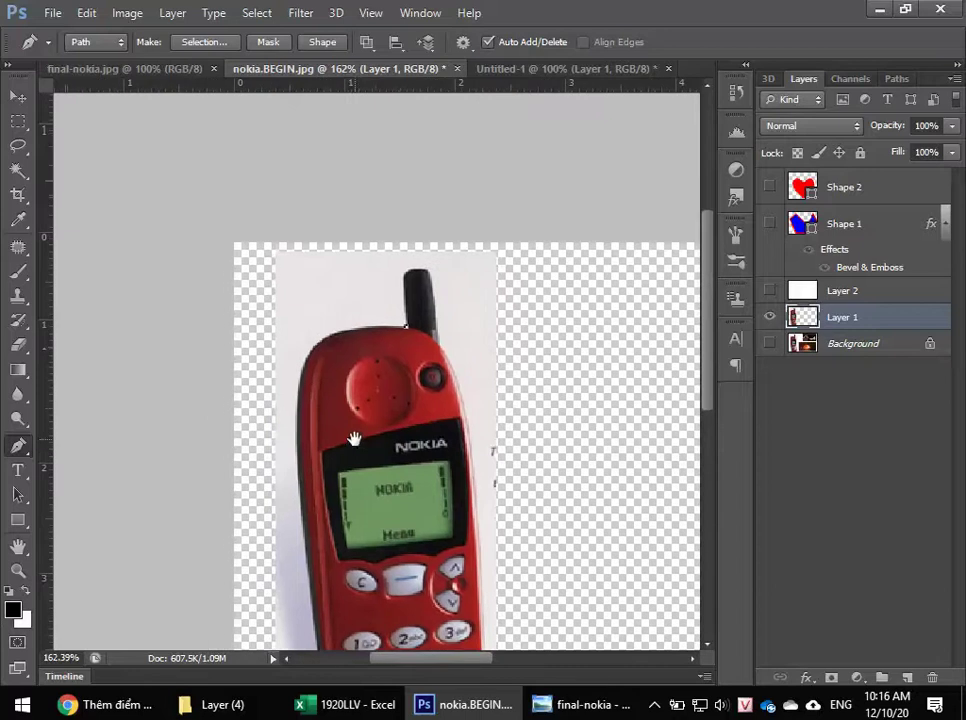
scroll(358, 448, up, 1)
scroll(355, 420, up, 3)
scroll(352, 405, up, 3)
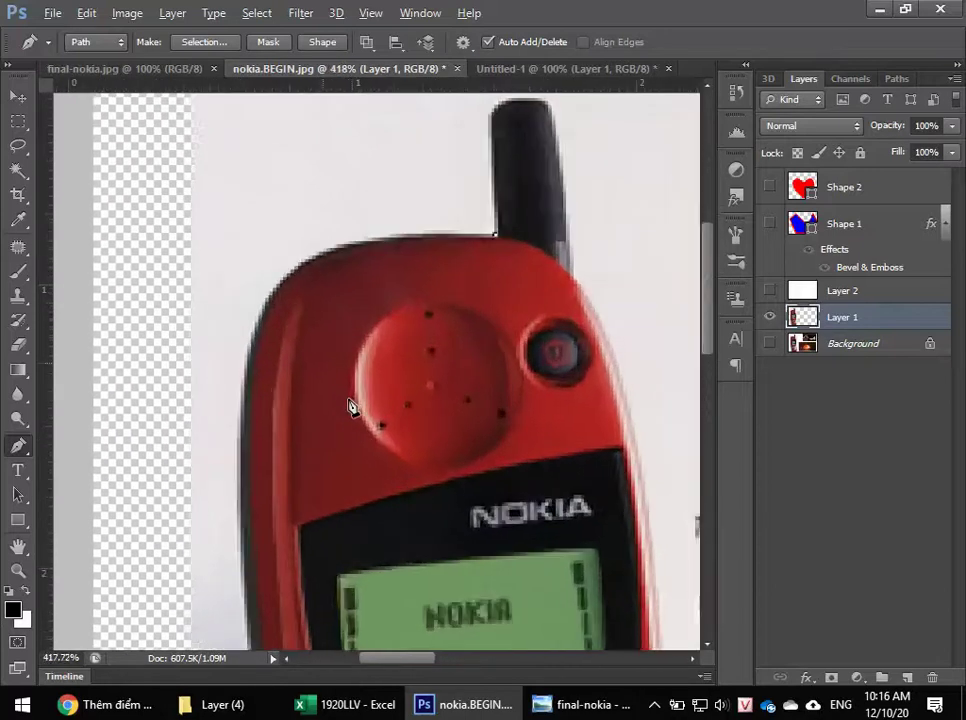
drag(396, 456, 404, 390)
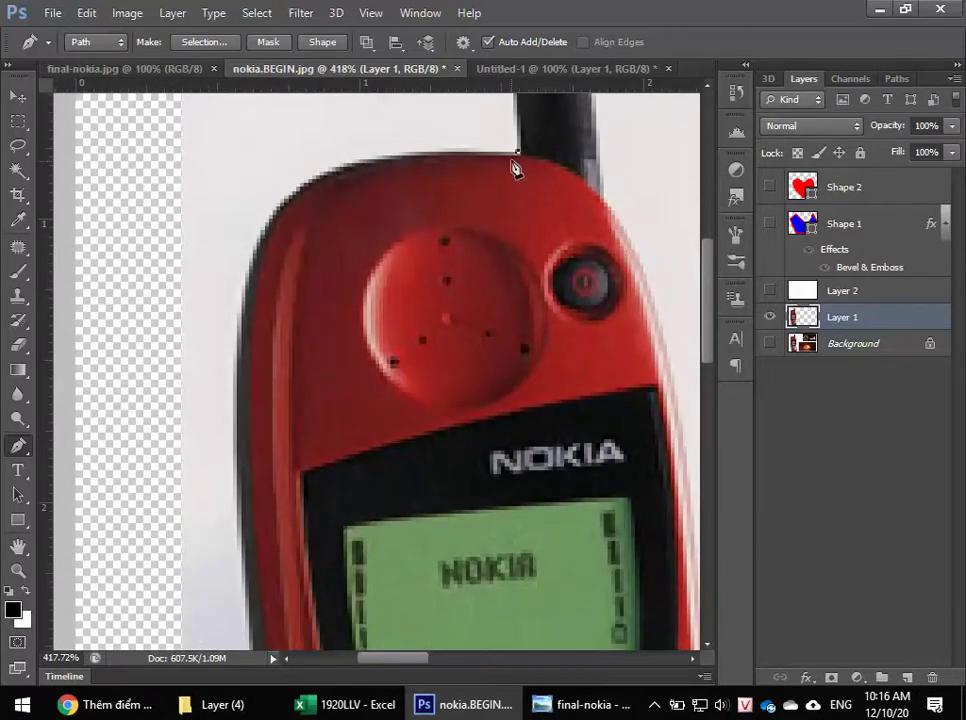
- Add a second anchor on the phone's left edge, then add and delete test midpoint anchors
click(234, 462)
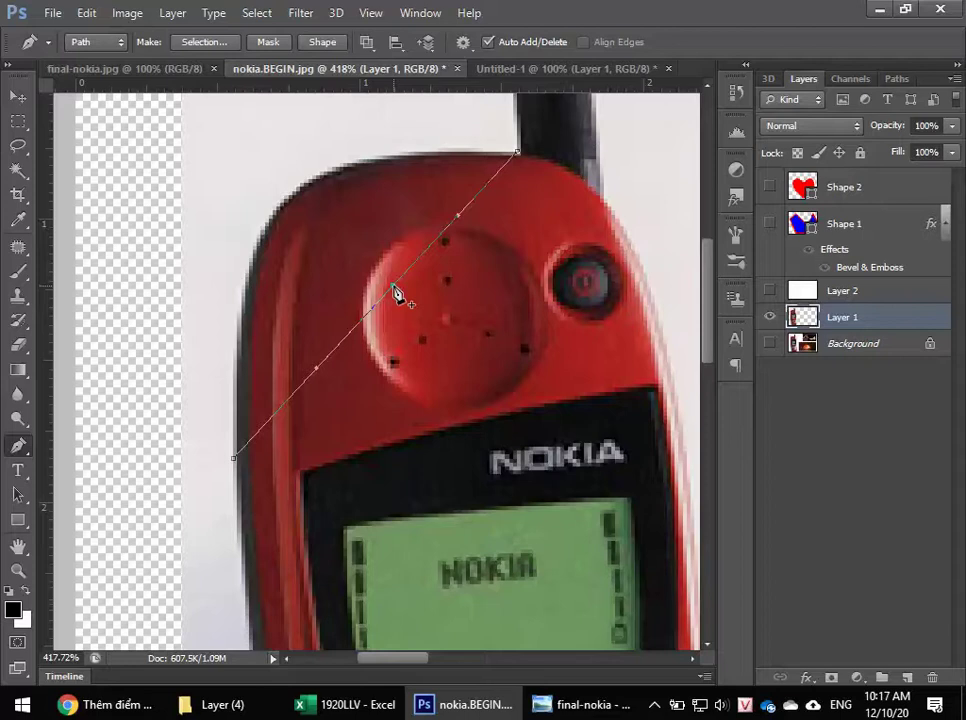
click(393, 287)
click(393, 287)
click(398, 285)
click(398, 288)
- Drag the segment and its handles so the curve hugs the rounded top-left corner
drag(396, 287, 280, 201)
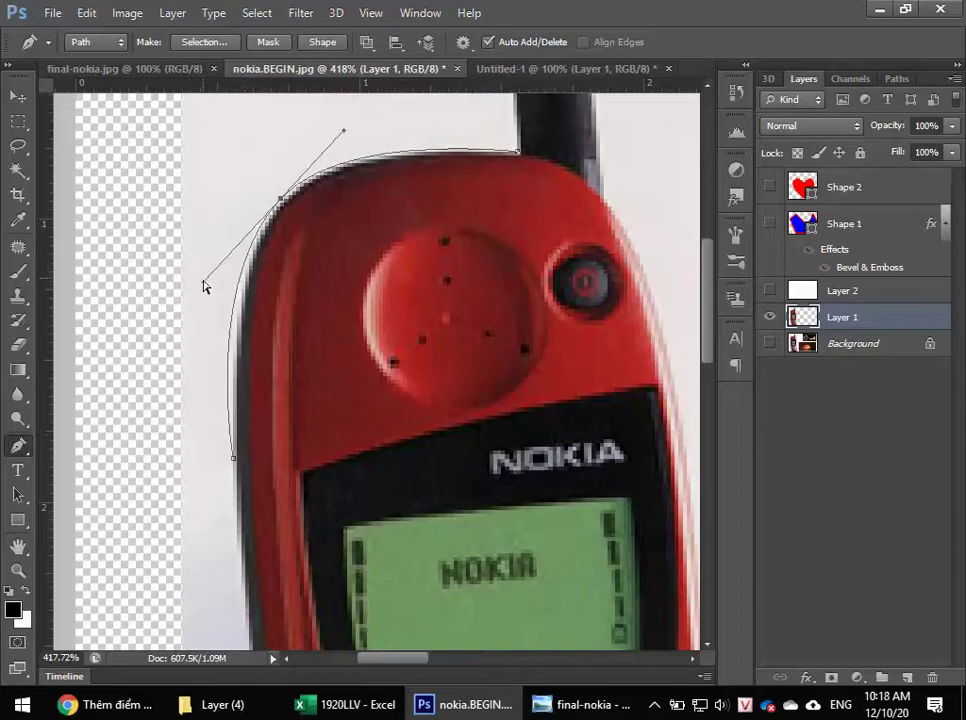
drag(203, 284, 221, 259)
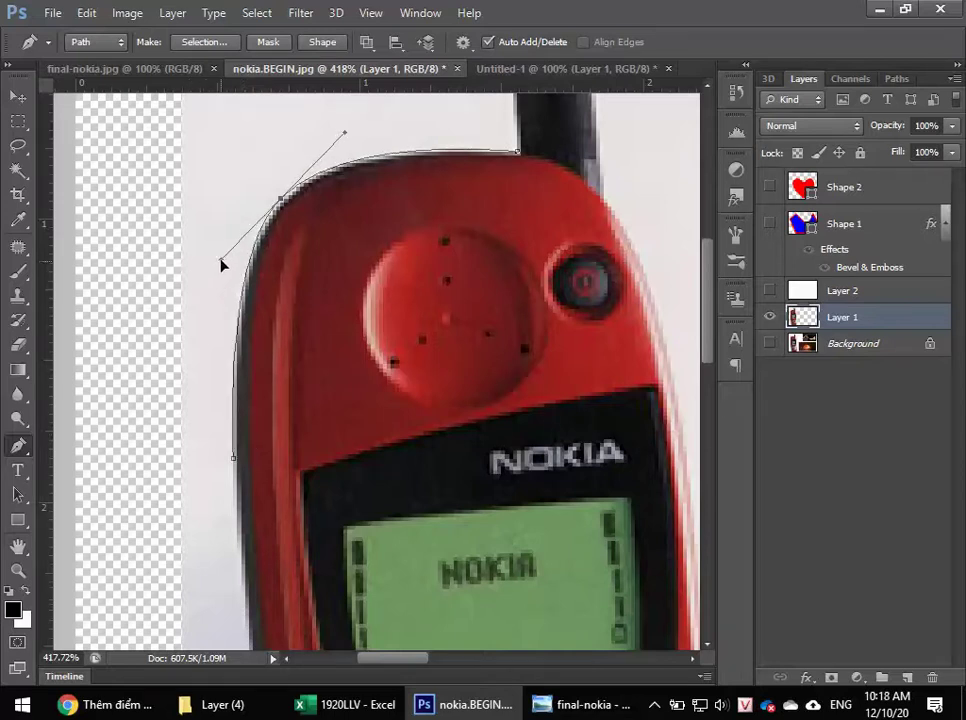
drag(345, 131, 336, 135)
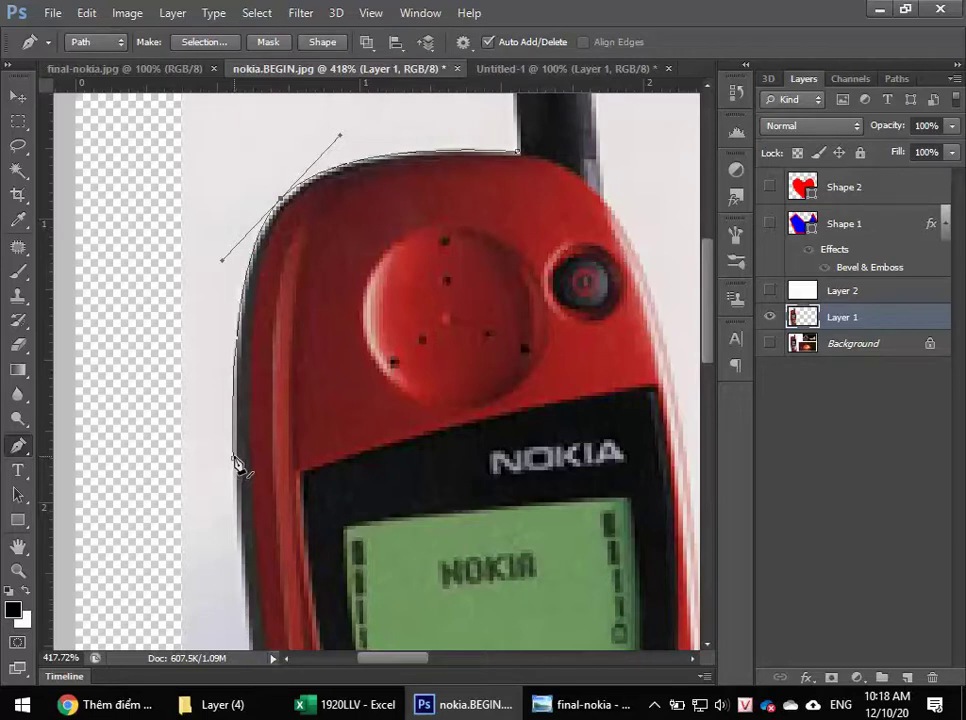
drag(457, 487, 435, 133)
drag(431, 341, 438, 360)
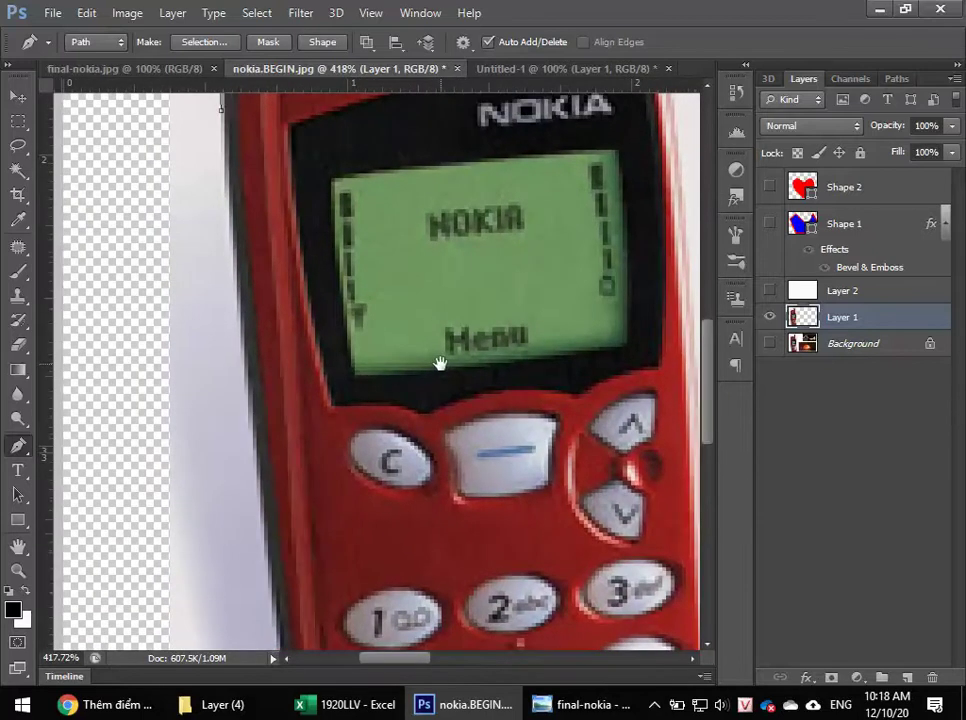
- Add an anchor further down the left edge and bend that segment to hug the phone
scroll(444, 372, down, 1)
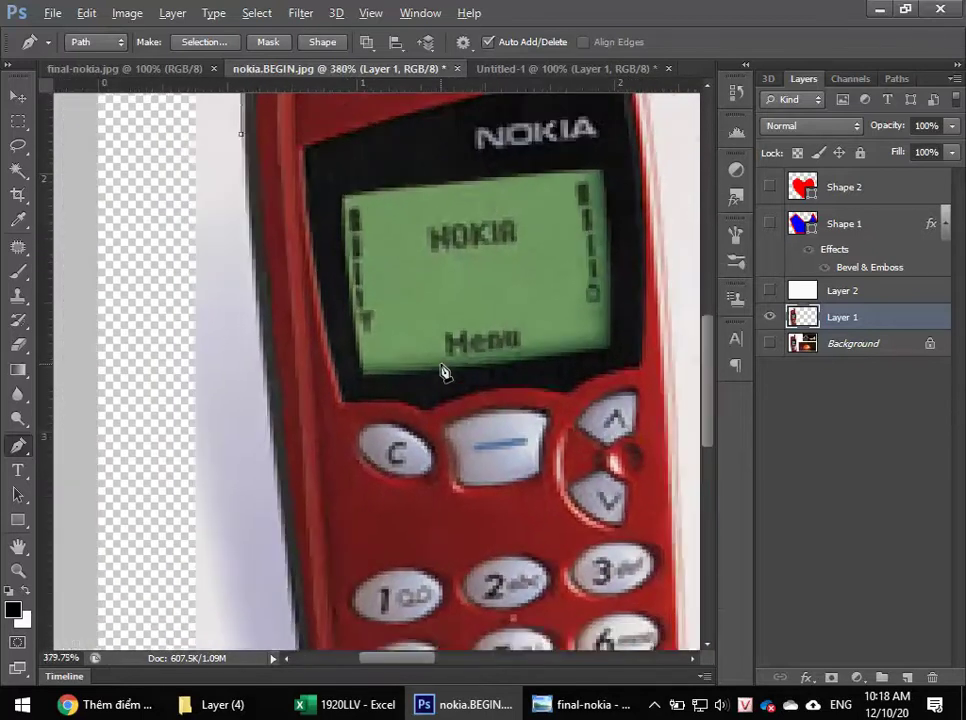
scroll(444, 372, down, 1)
scroll(444, 372, down, 1)
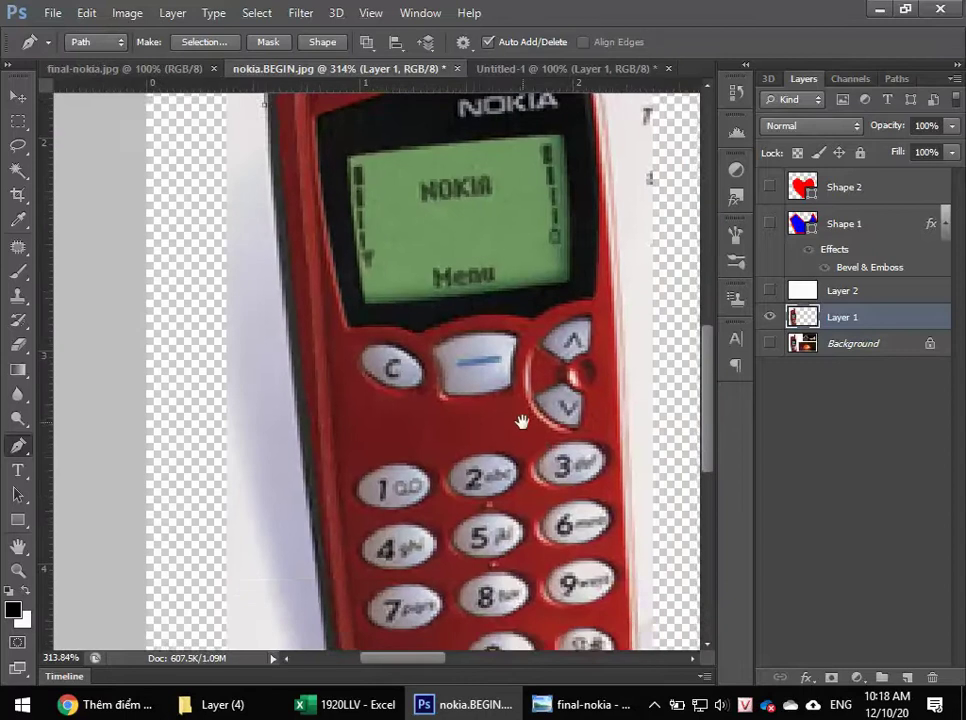
scroll(520, 418, down, 1)
scroll(522, 430, down, 2)
scroll(496, 545, down, 1)
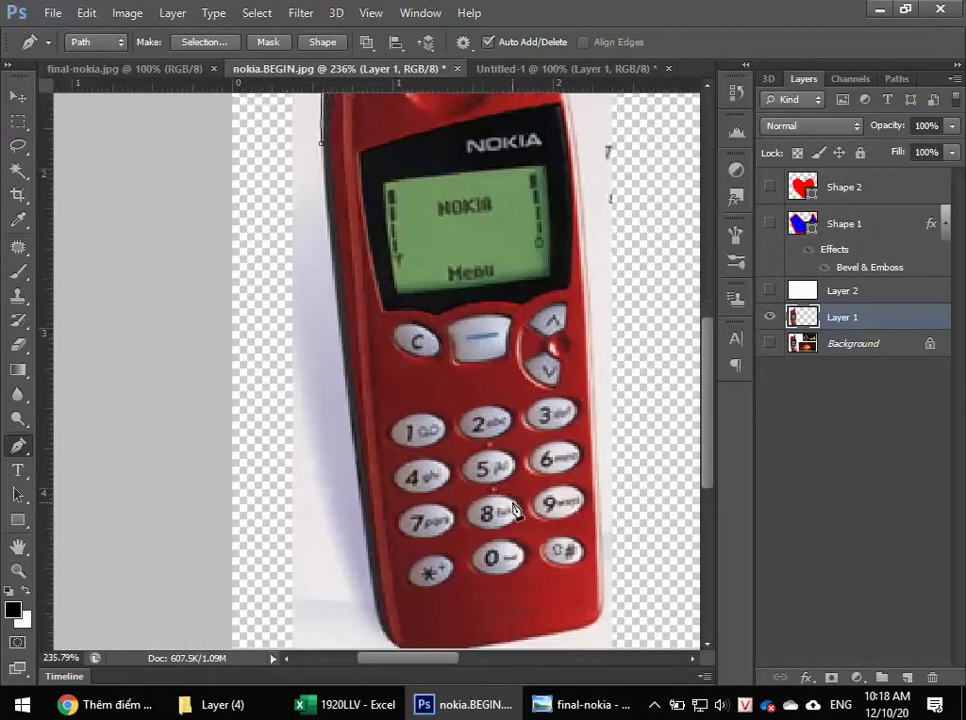
scroll(496, 511, down, 1)
key(alt)
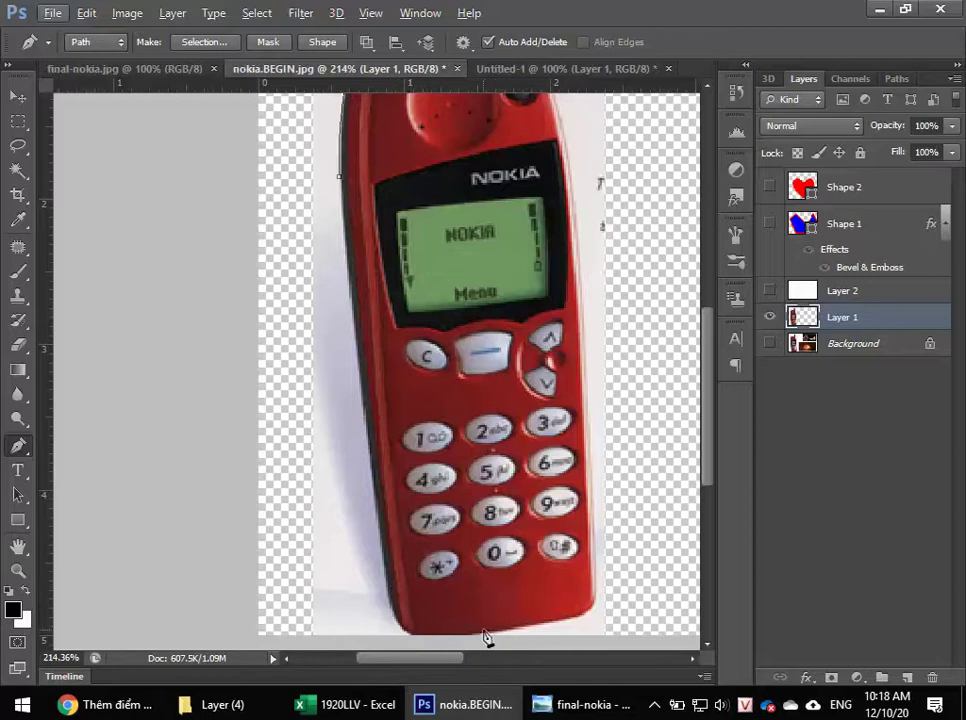
click(386, 585)
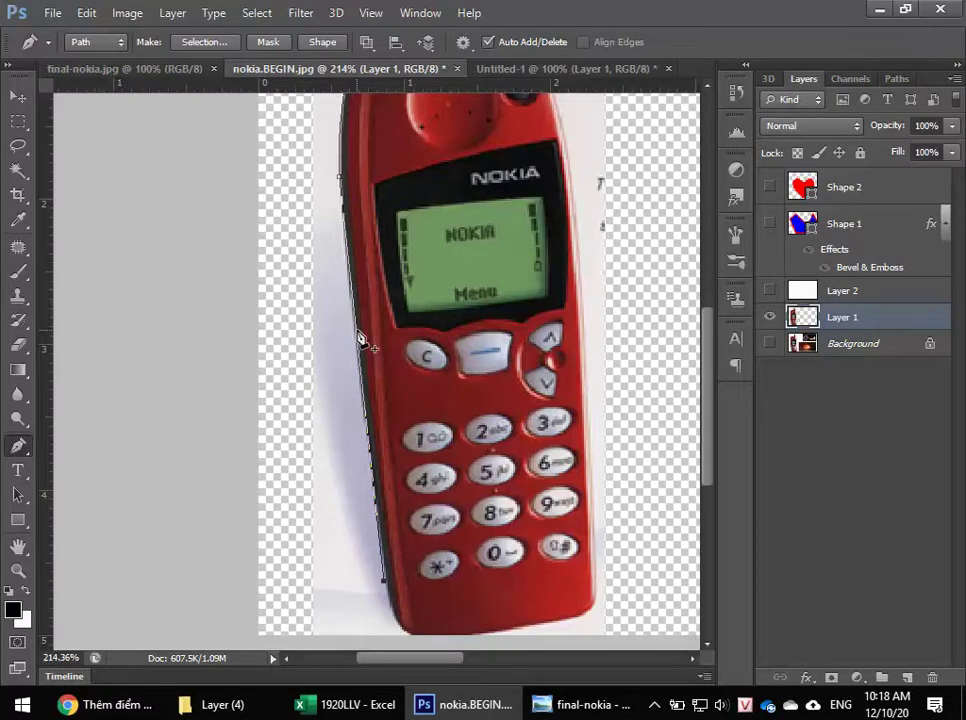
alt+scroll(362, 340, up, 3)
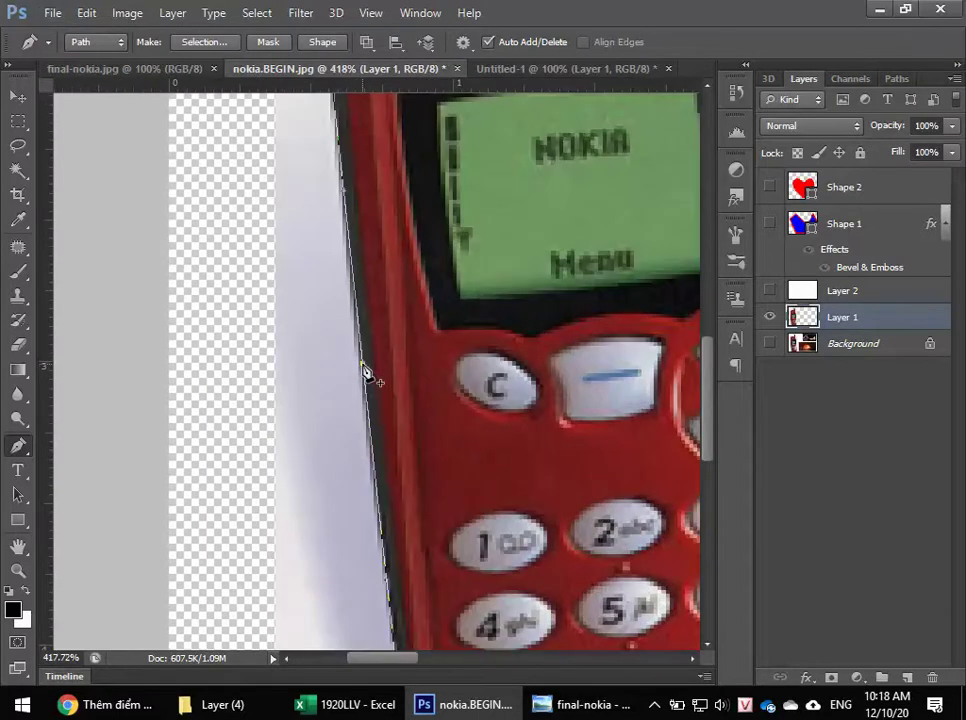
drag(364, 372, 356, 366)
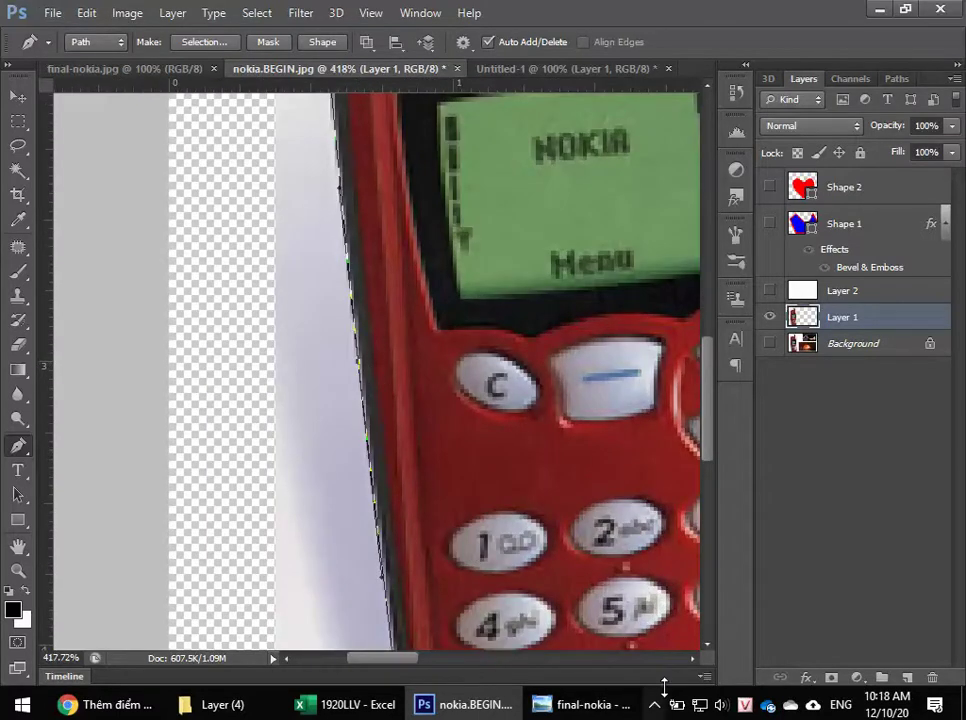
- Anchor at the bottom edge and curve the segment around the bottom-left corner
alt+scroll(498, 437, down, 2)
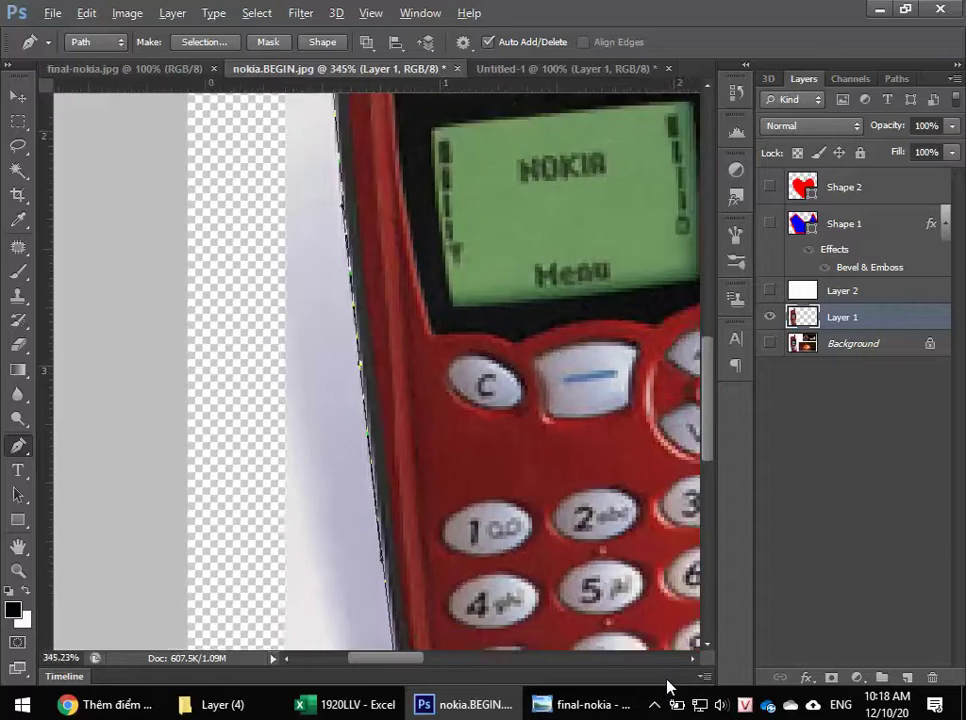
alt+scroll(498, 437, down, 2)
alt+scroll(510, 521, down, 2)
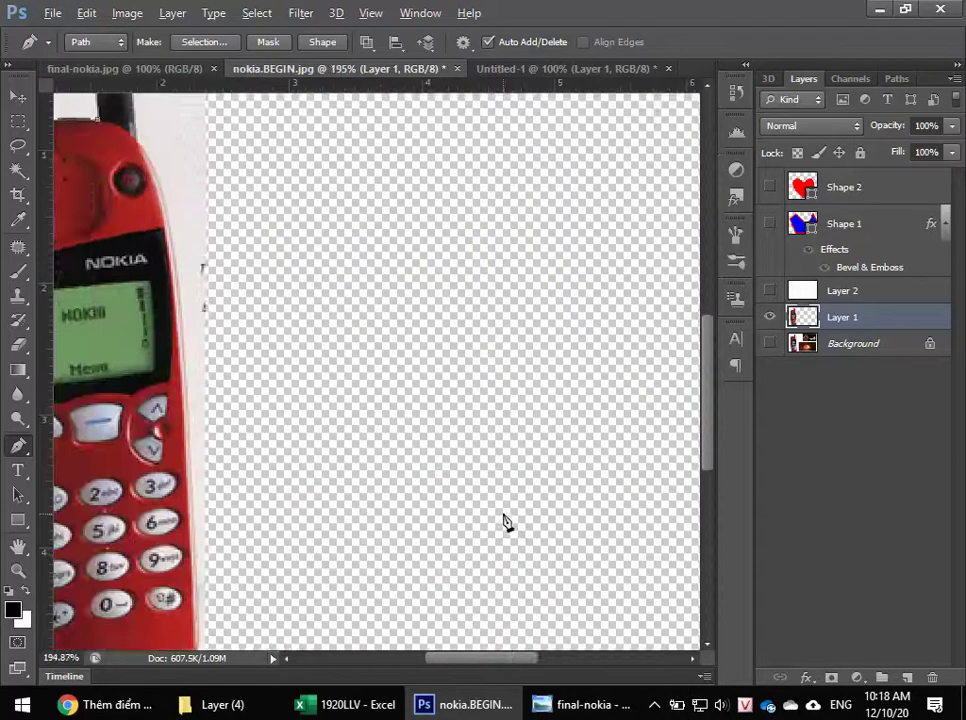
alt+scroll(480, 527, down, 2)
alt+scroll(172, 505, up, 2)
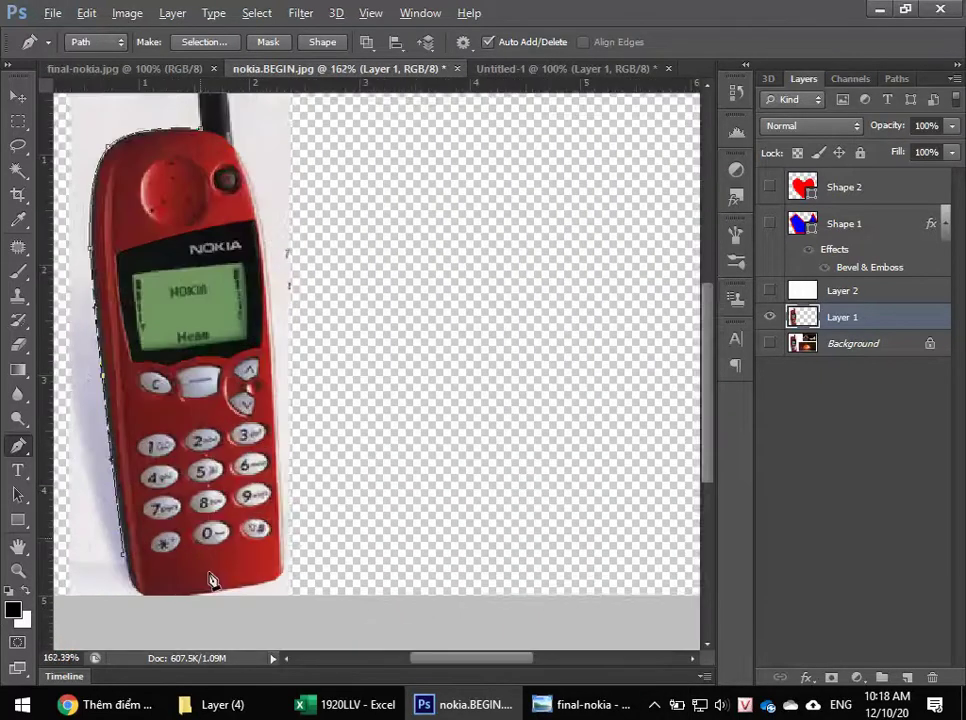
alt+scroll(175, 540, up, 2)
alt+scroll(170, 563, up, 1)
drag(170, 563, 354, 425)
alt+scroll(392, 440, up, 1)
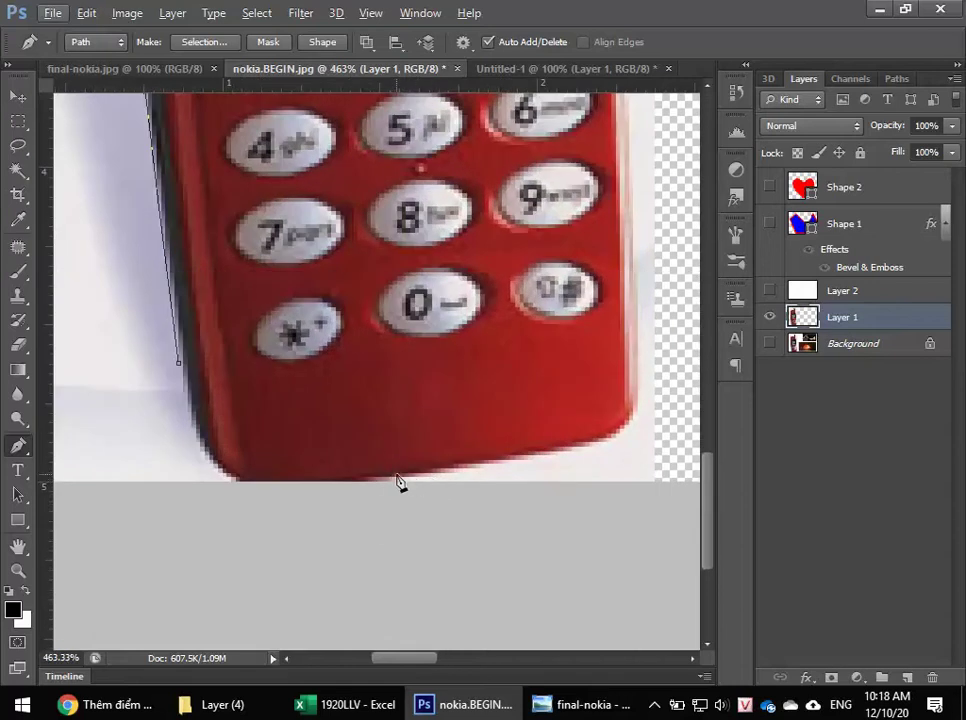
click(397, 480)
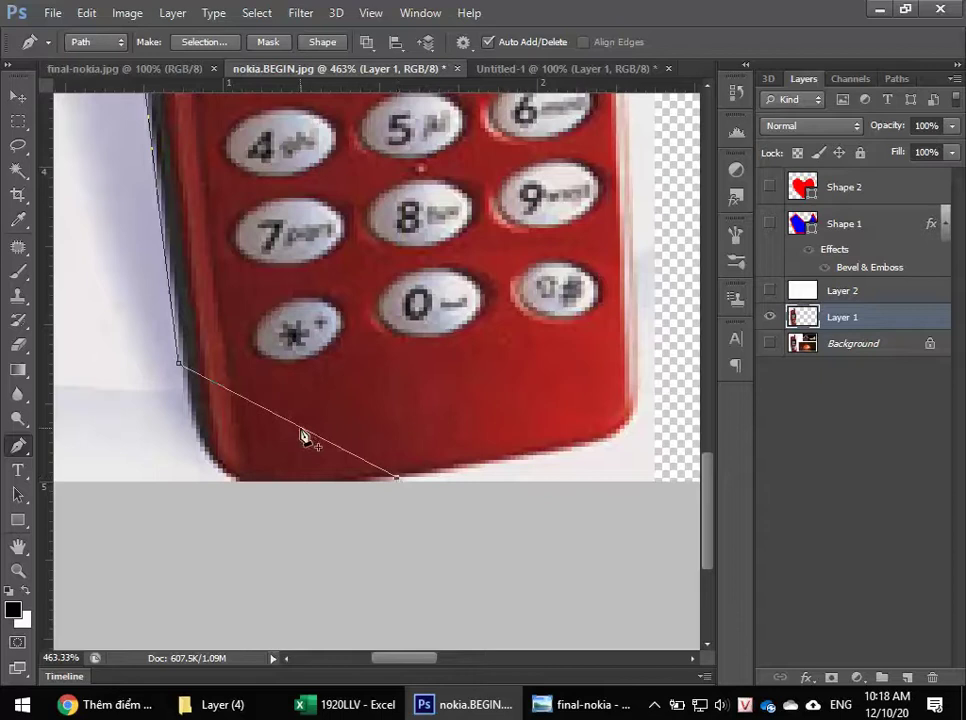
mouse_move(304, 433)
mouse_down()
mouse_move(252, 487)
mouse_move(231, 479)
mouse_move(279, 496)
mouse_up()
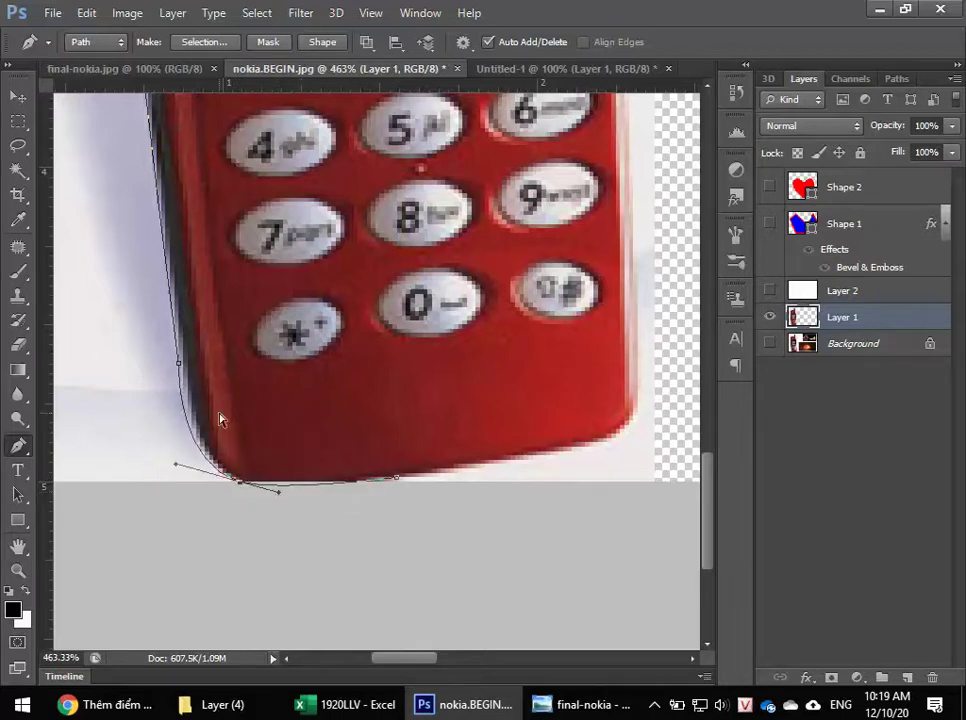
drag(175, 468, 189, 476)
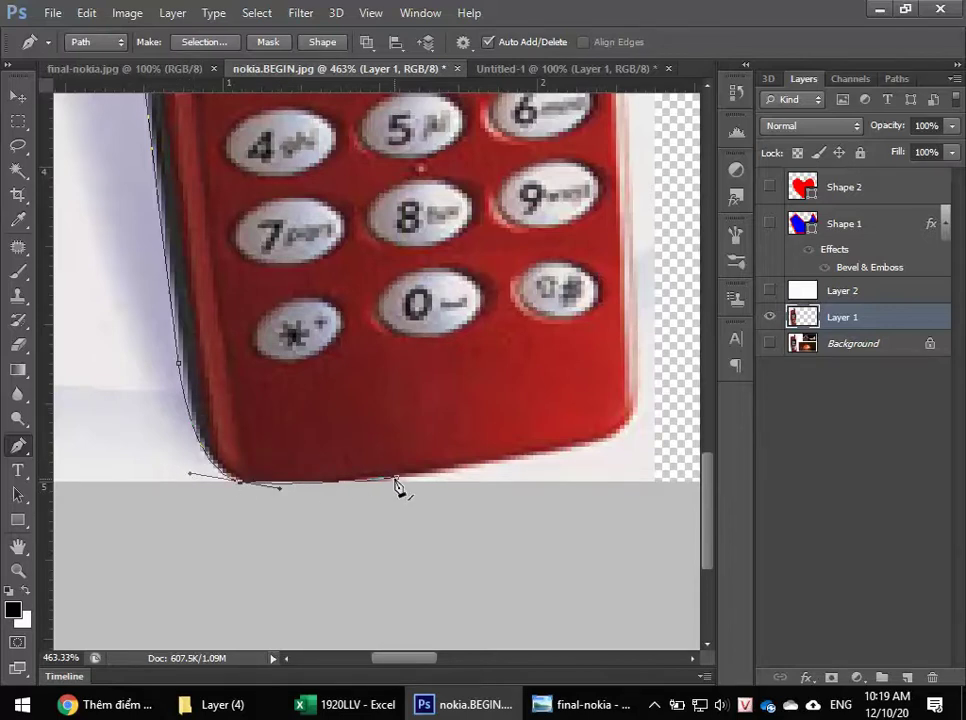
drag(548, 399, 380, 397)
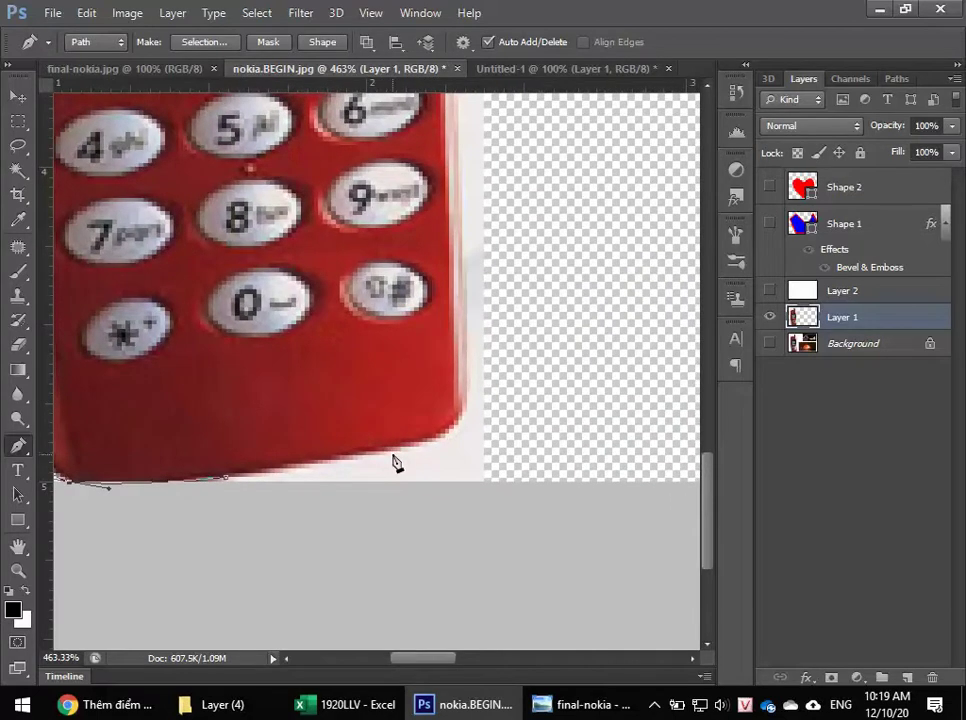
- Extend the path along the bottom edge and up the right side, curving the bottom-right corner
click(396, 458)
click(465, 321)
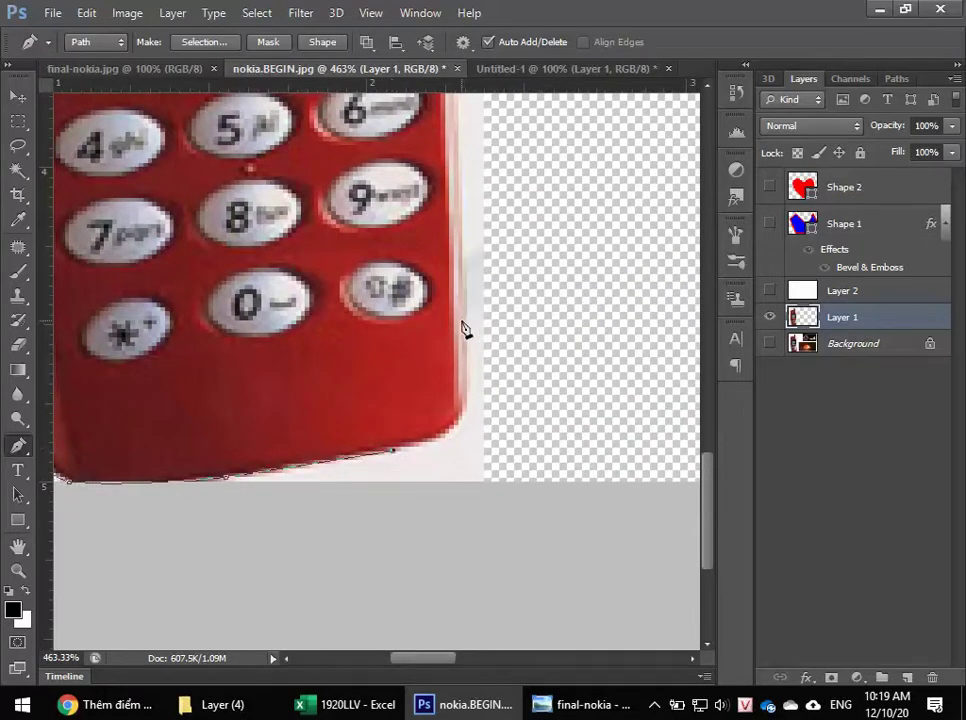
ctrl+click(428, 393)
drag(461, 421, 481, 393)
mouse_move(481, 393)
mouse_down()
mouse_move(446, 460)
mouse_move(449, 442)
mouse_up()
scroll(560, 290, down, 2)
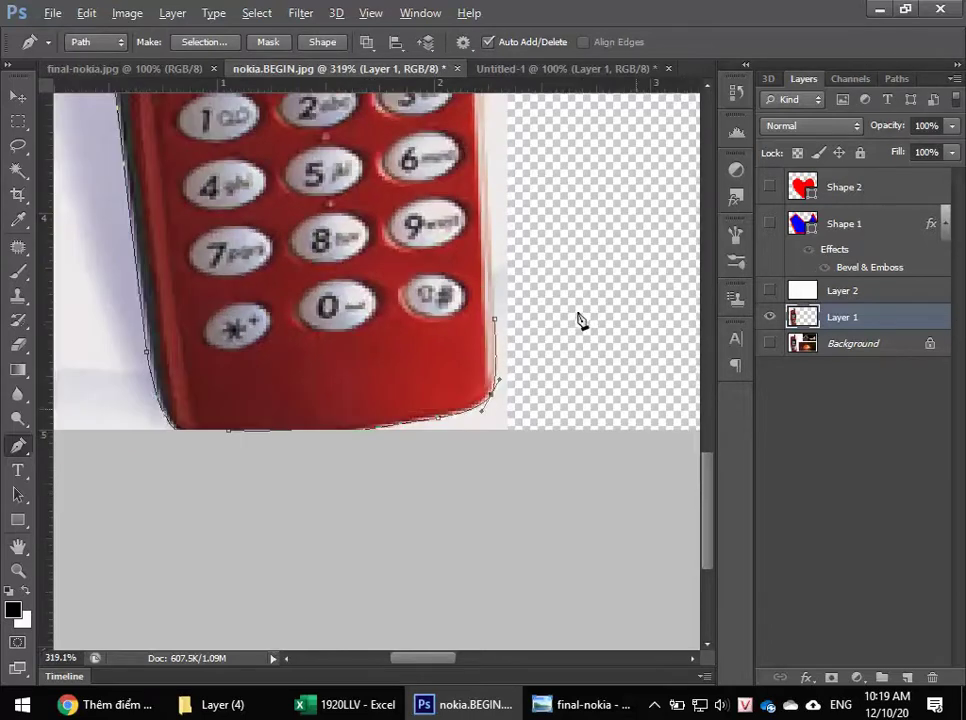
drag(577, 189, 578, 401)
scroll(556, 384, down, 2)
- Draw a curved segment up the right edge and adjust its anchor and handles to fit
scroll(563, 259, down, 1)
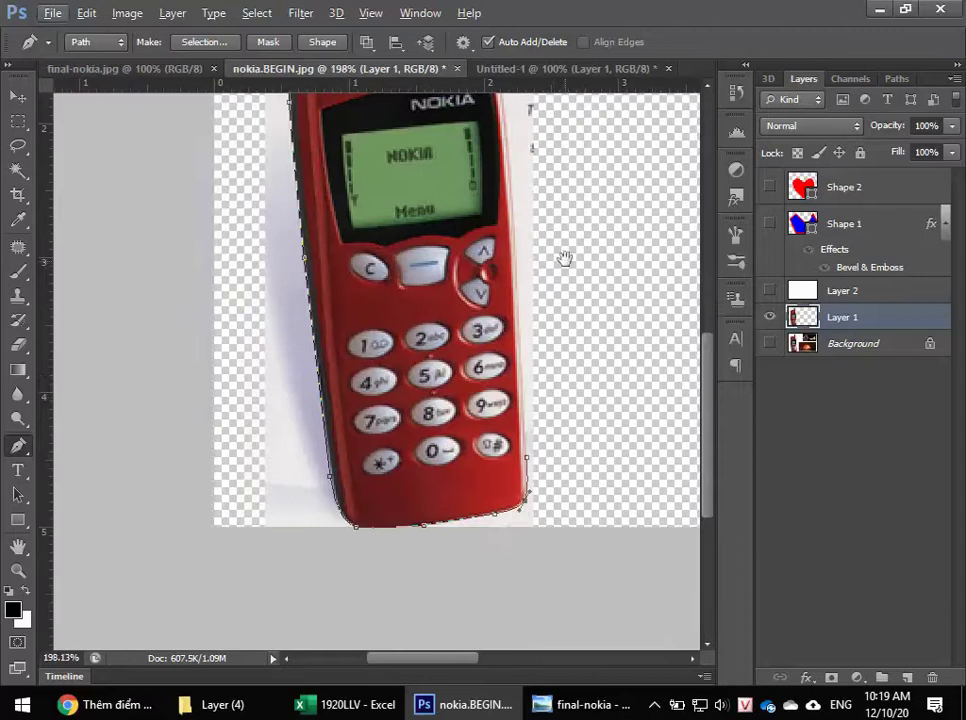
drag(563, 259, 544, 355)
drag(550, 235, 554, 280)
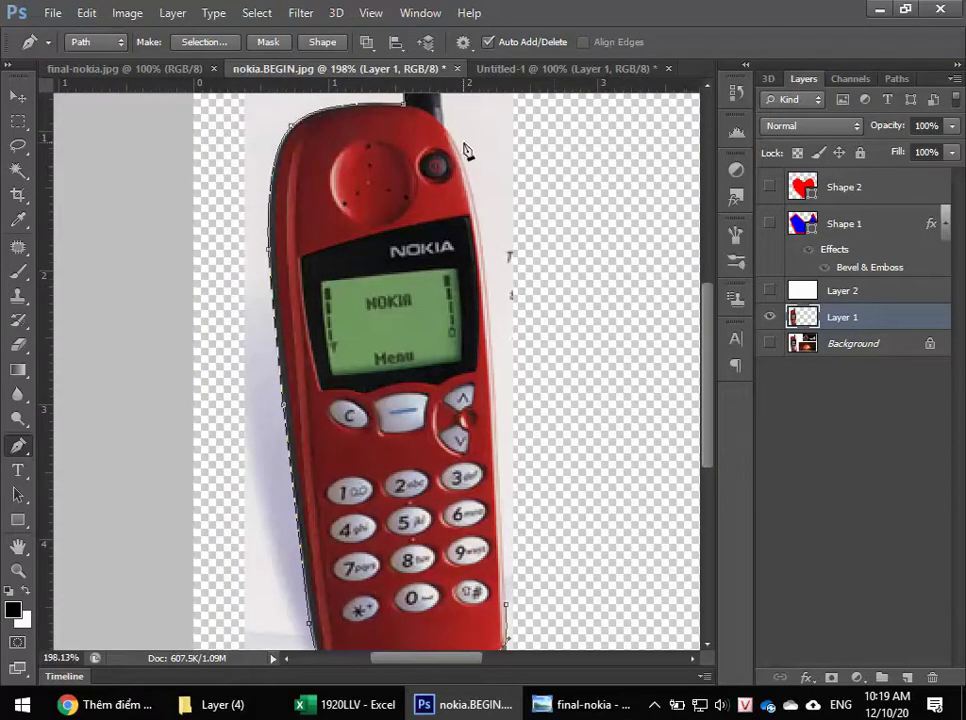
drag(448, 130, 470, 340)
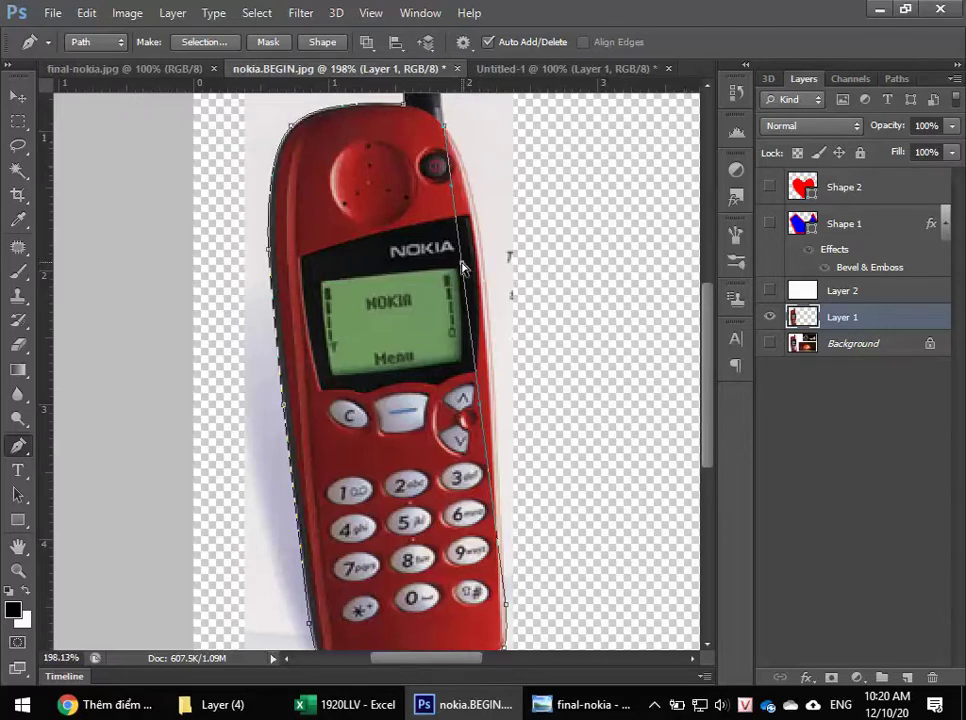
drag(465, 268, 487, 258)
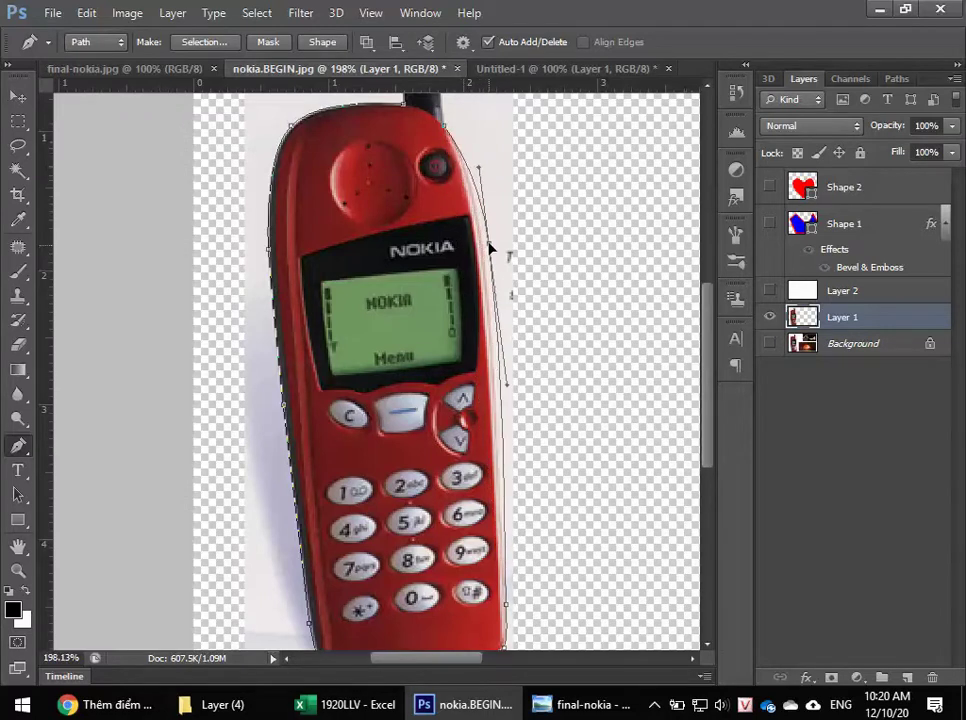
drag(487, 258, 482, 222)
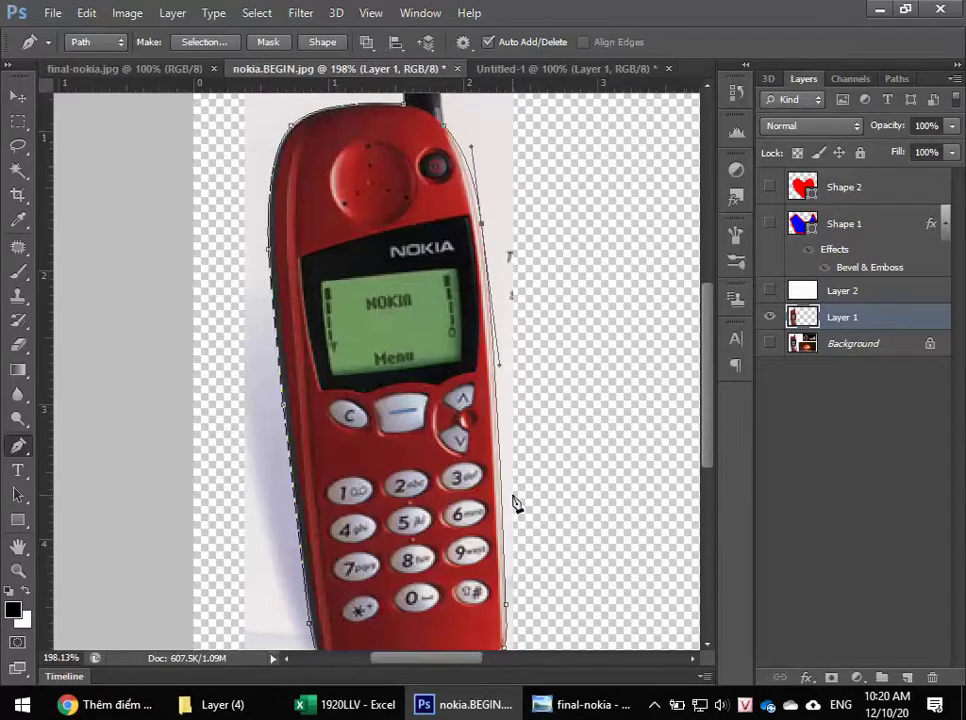
alt+scroll(508, 523, up, 2)
alt+scroll(507, 523, up, 2)
alt+scroll(505, 522, up, 1)
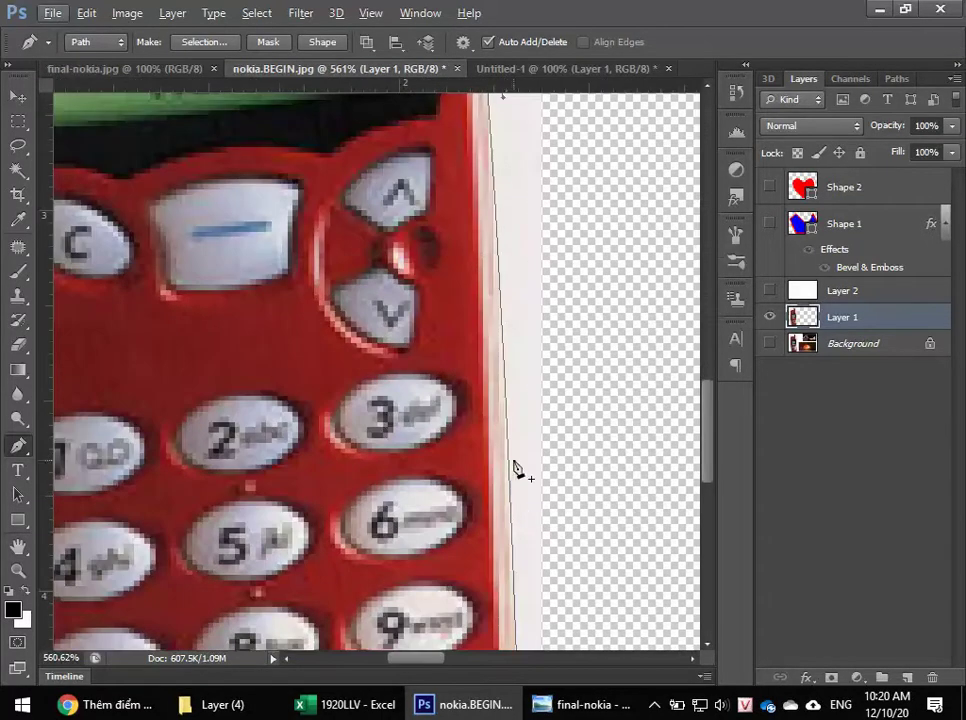
drag(504, 452, 498, 451)
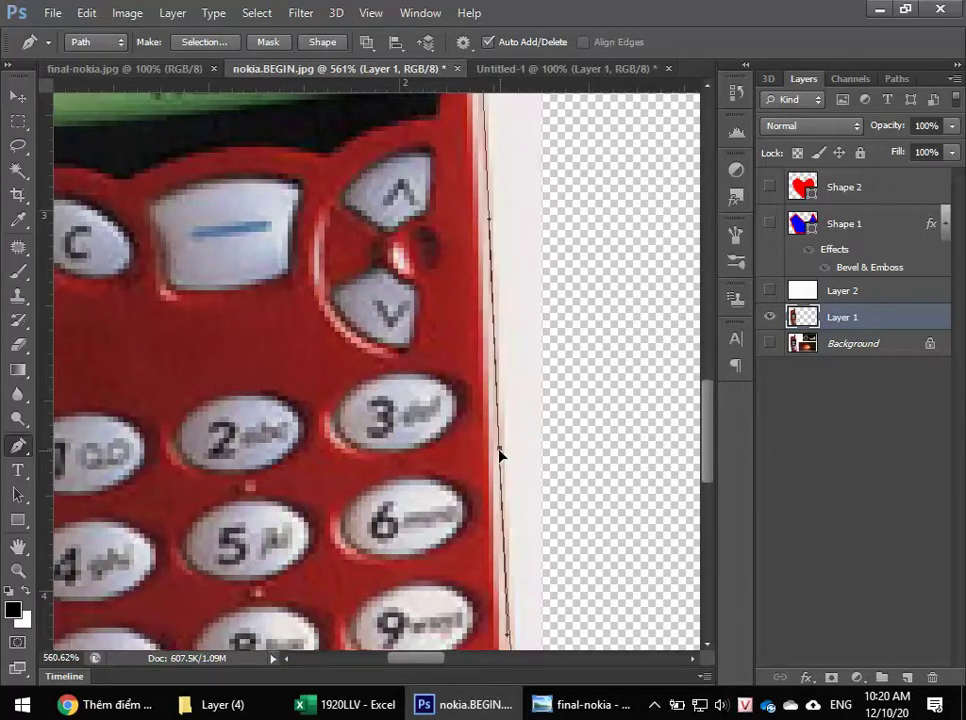
scroll(510, 535, down, 3)
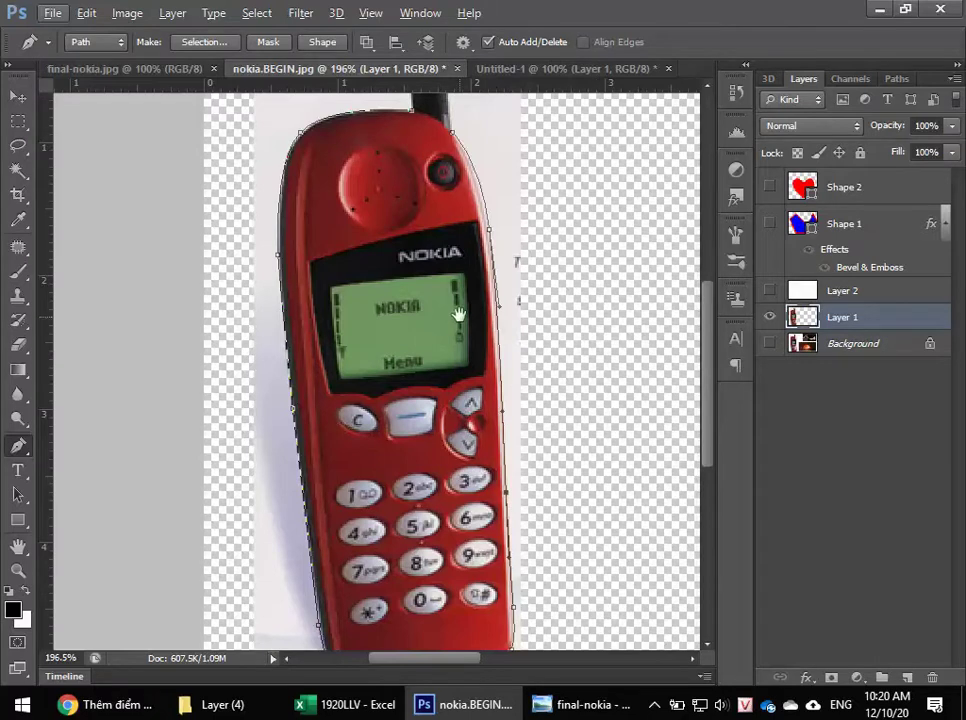
scroll(517, 565, up, 2)
- Extend the path up the antenna's right edge, curving it with a midpoint anchor
scroll(528, 356, up, 3)
scroll(530, 358, up, 2)
scroll(530, 358, up, 1)
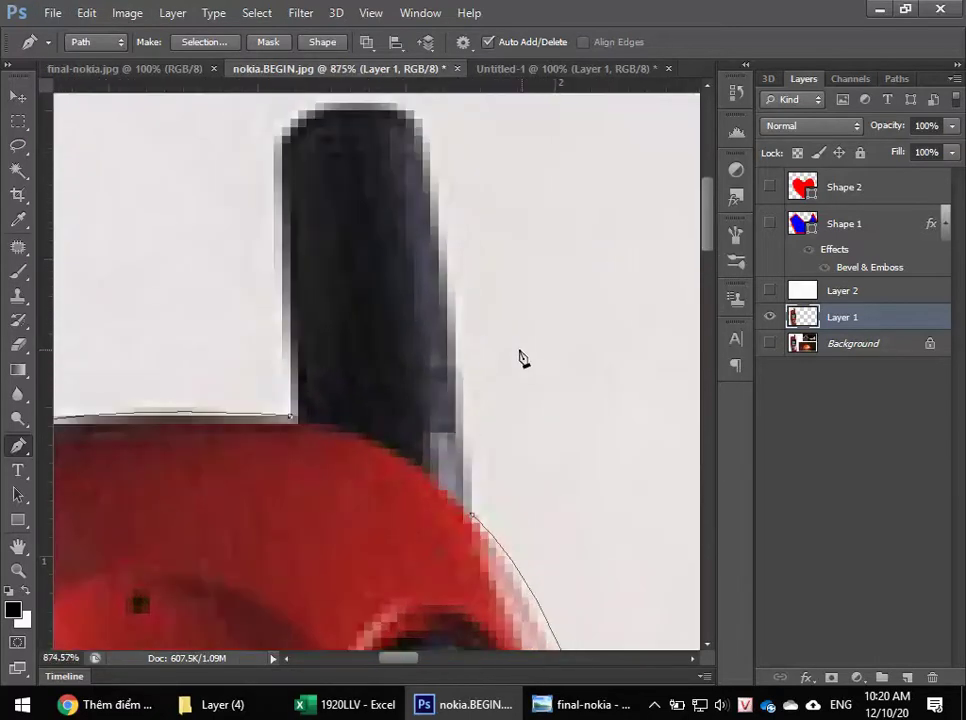
click(432, 177)
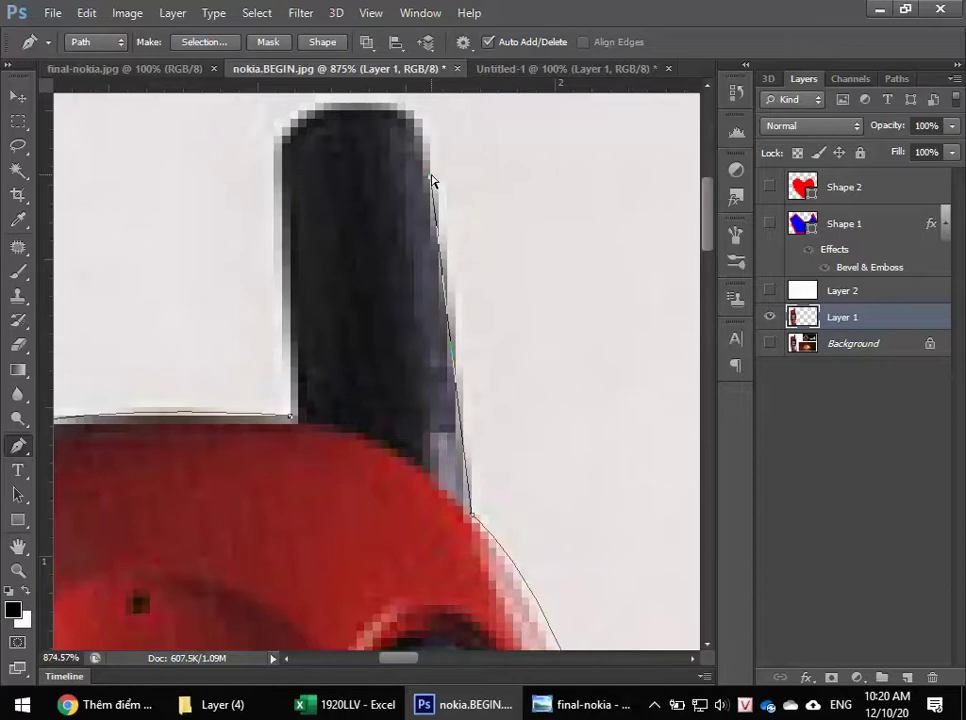
drag(431, 178, 439, 178)
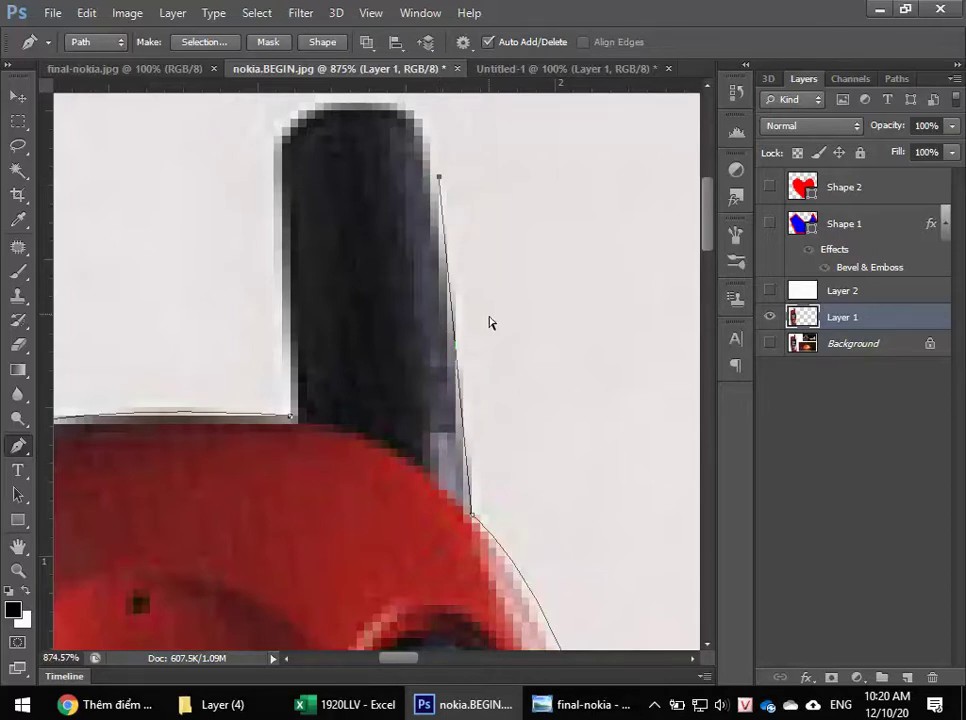
click(453, 322)
drag(453, 322, 463, 320)
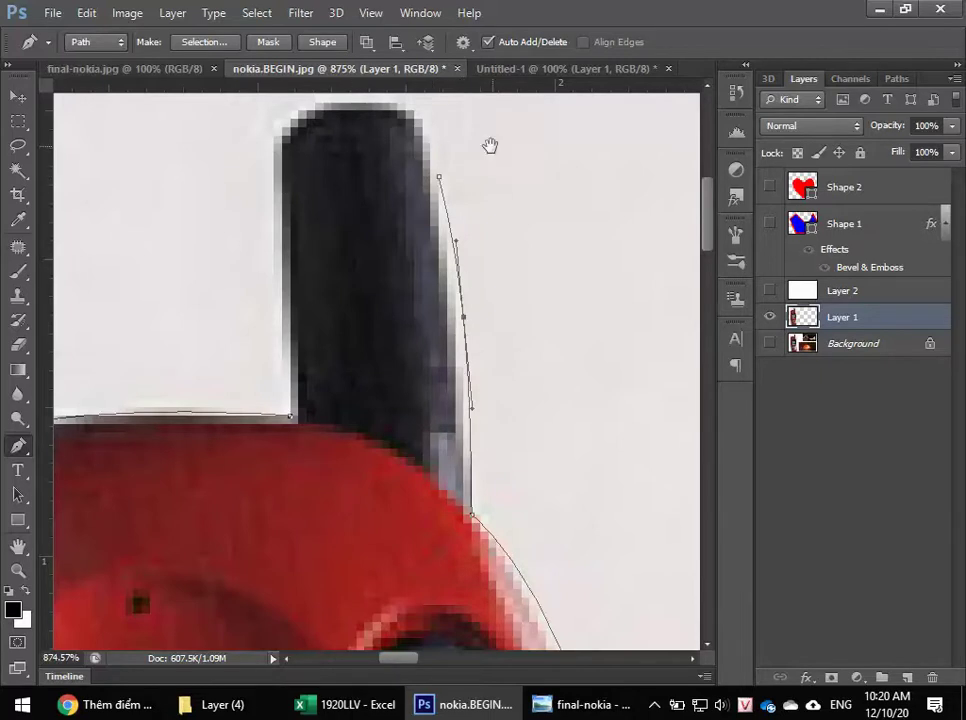
- Curve the path over the antenna's top and close it at the starting anchor
drag(491, 147, 556, 265)
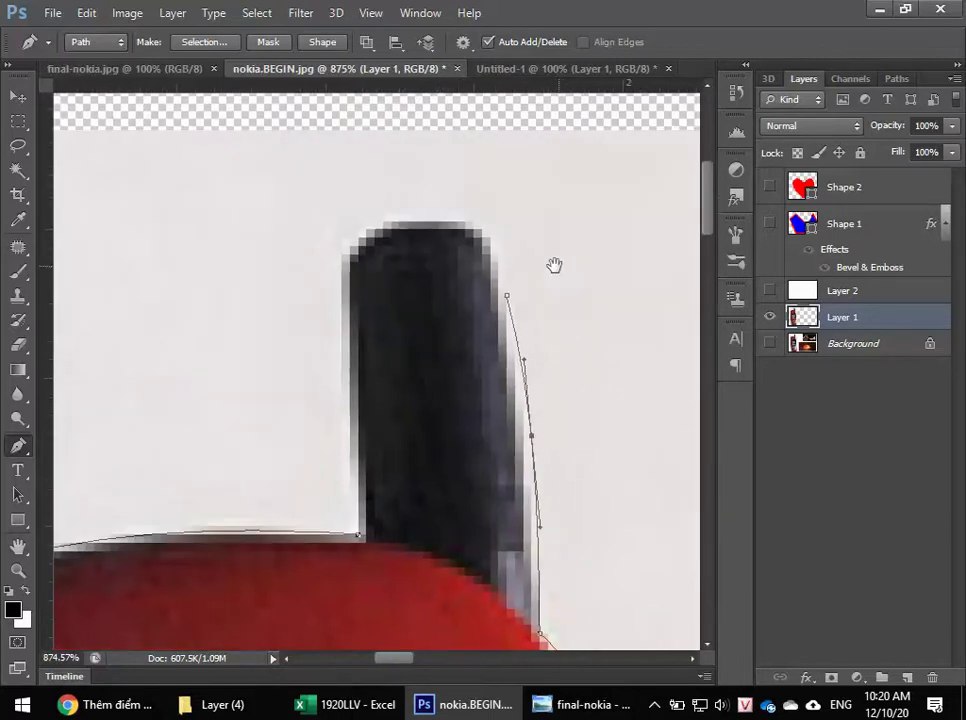
click(343, 311)
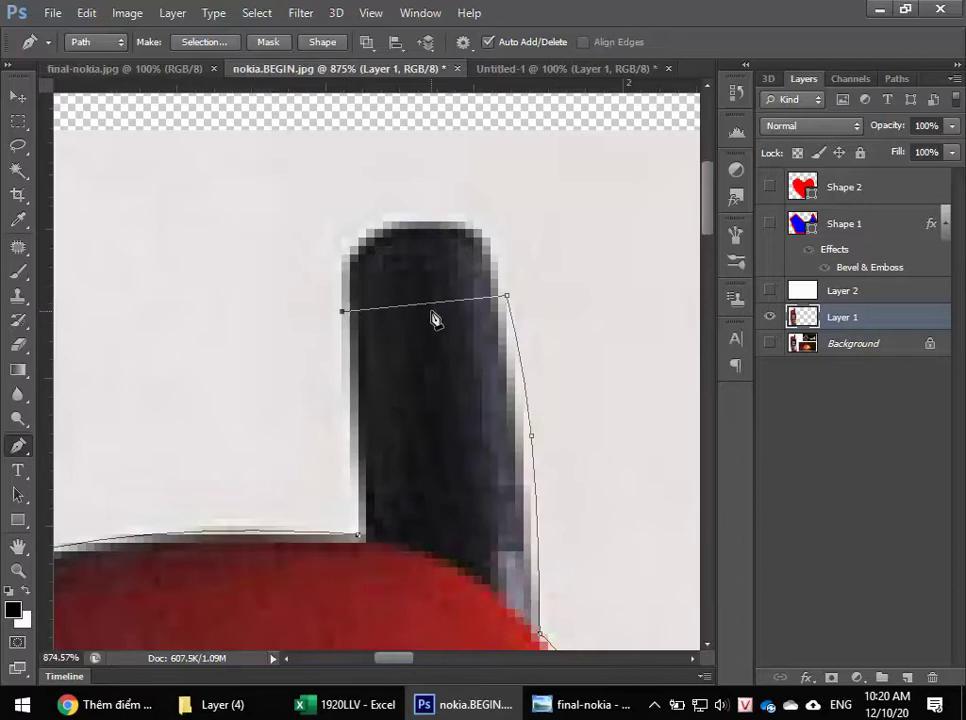
mouse_move(431, 305)
mouse_down()
mouse_move(436, 226)
mouse_move(423, 219)
mouse_move(502, 205)
mouse_up()
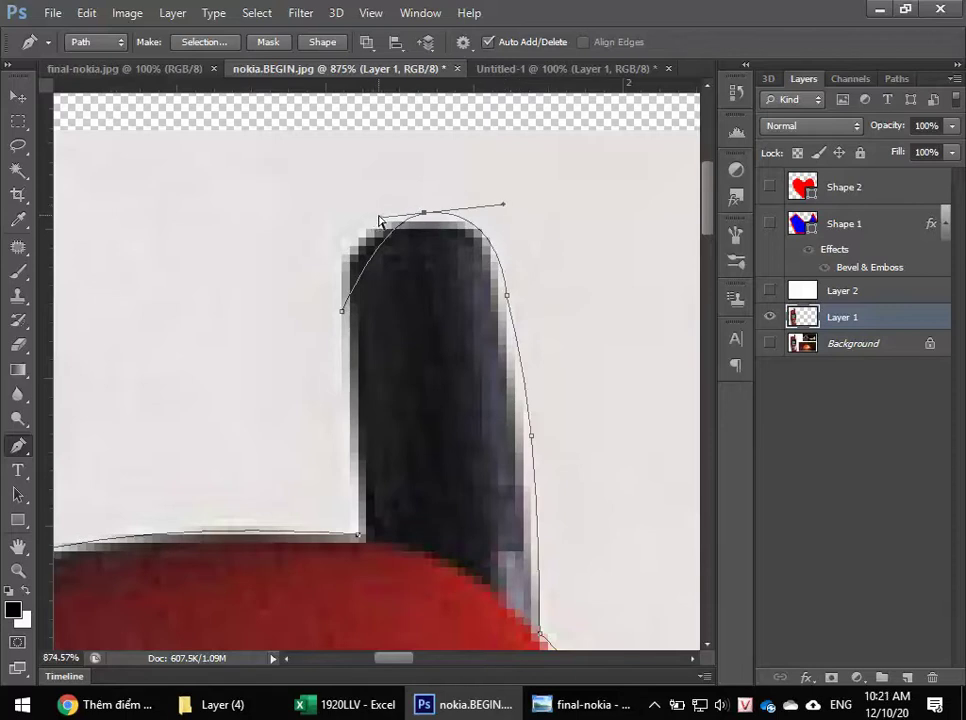
drag(379, 217, 309, 213)
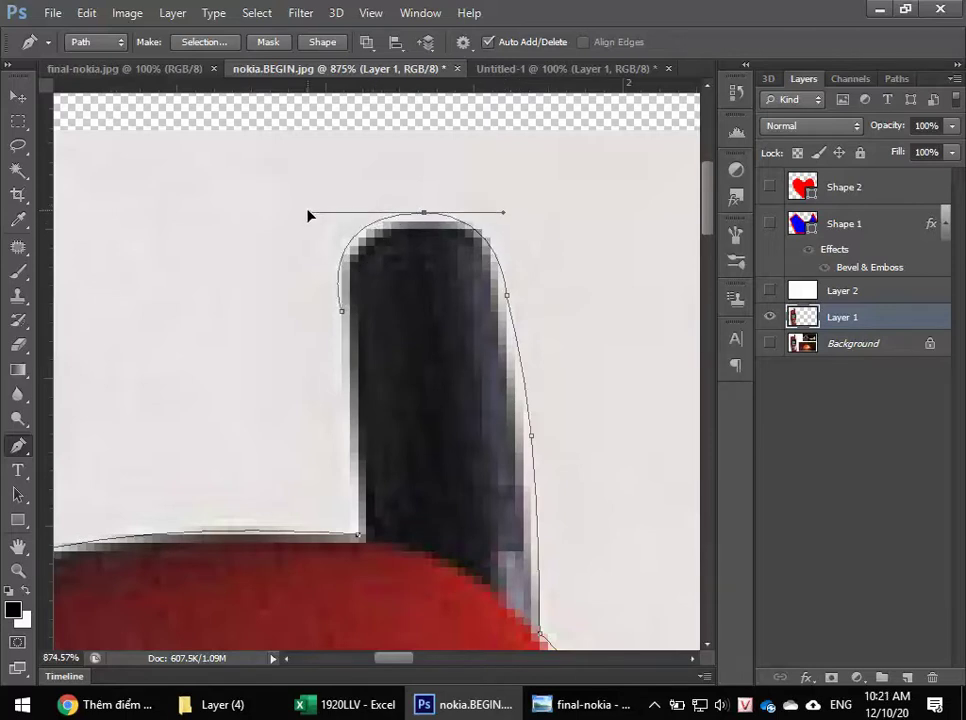
drag(505, 213, 517, 209)
ctrl+click(509, 297)
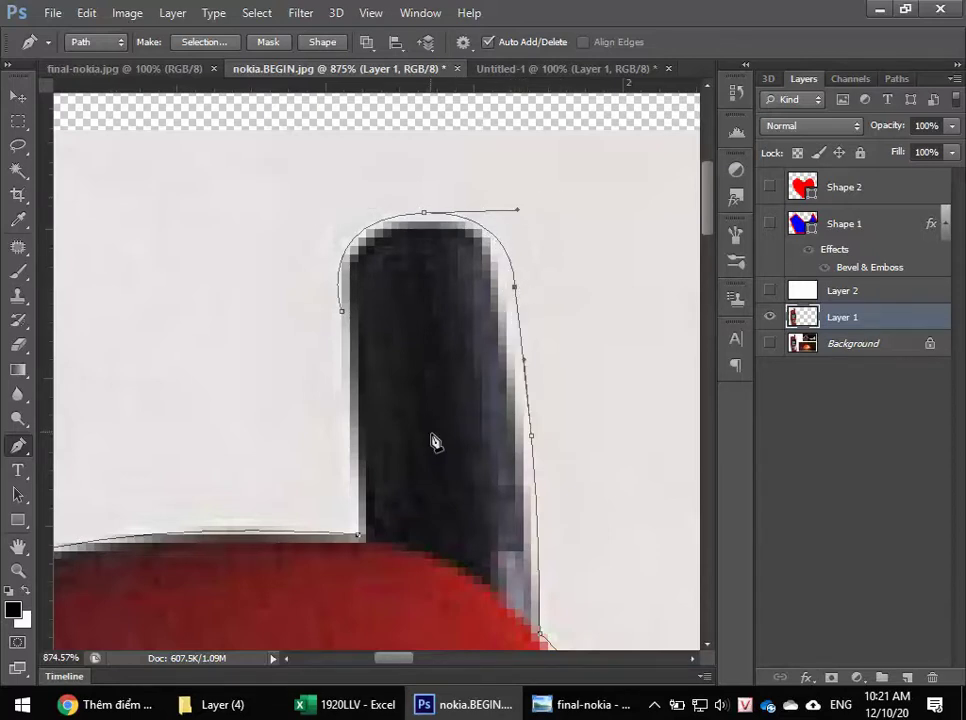
drag(433, 442, 448, 367)
click(376, 467)
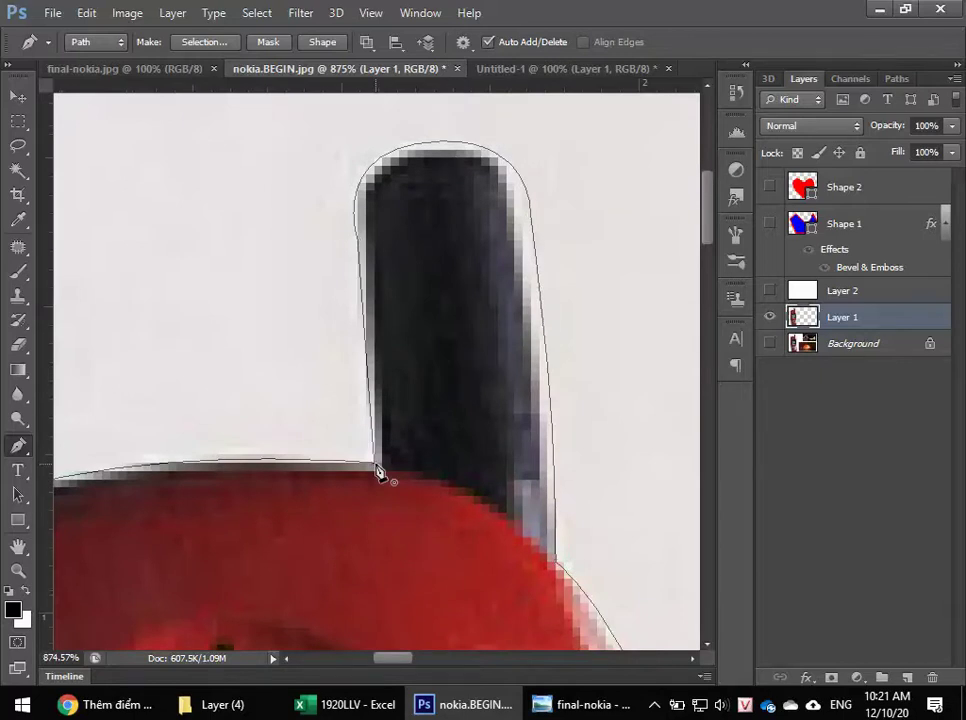
- Adjust the top anchor's direction handle at the antenna, then zoom out to the whole phone
ctrl+click(378, 470)
ctrl+click(359, 242)
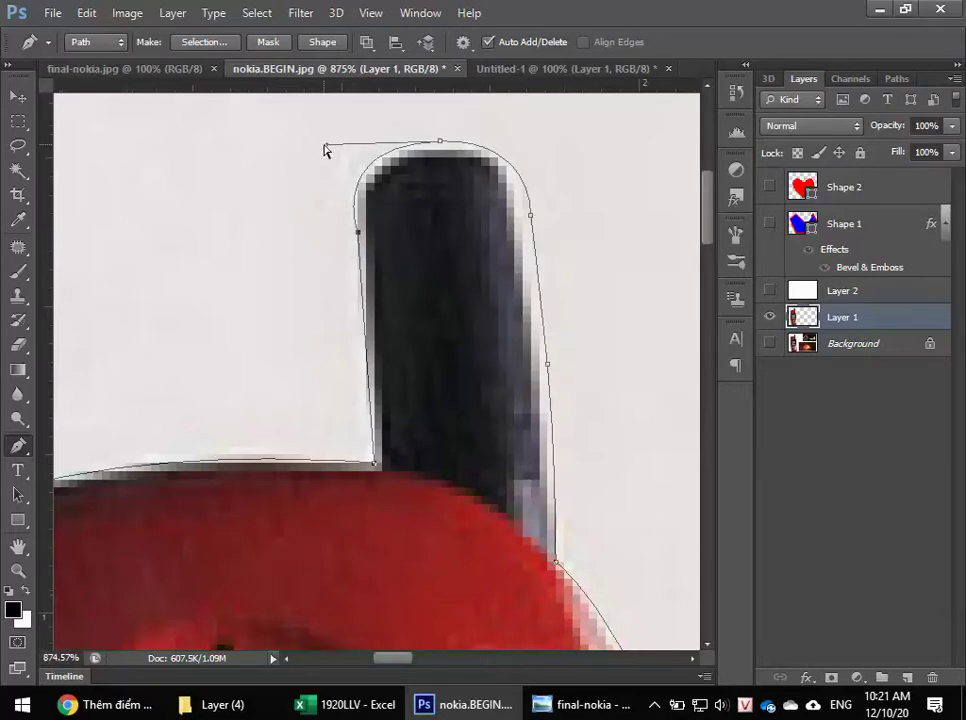
drag(326, 144, 340, 145)
alt+scroll(485, 280, down, 2)
alt+scroll(487, 328, down, 2)
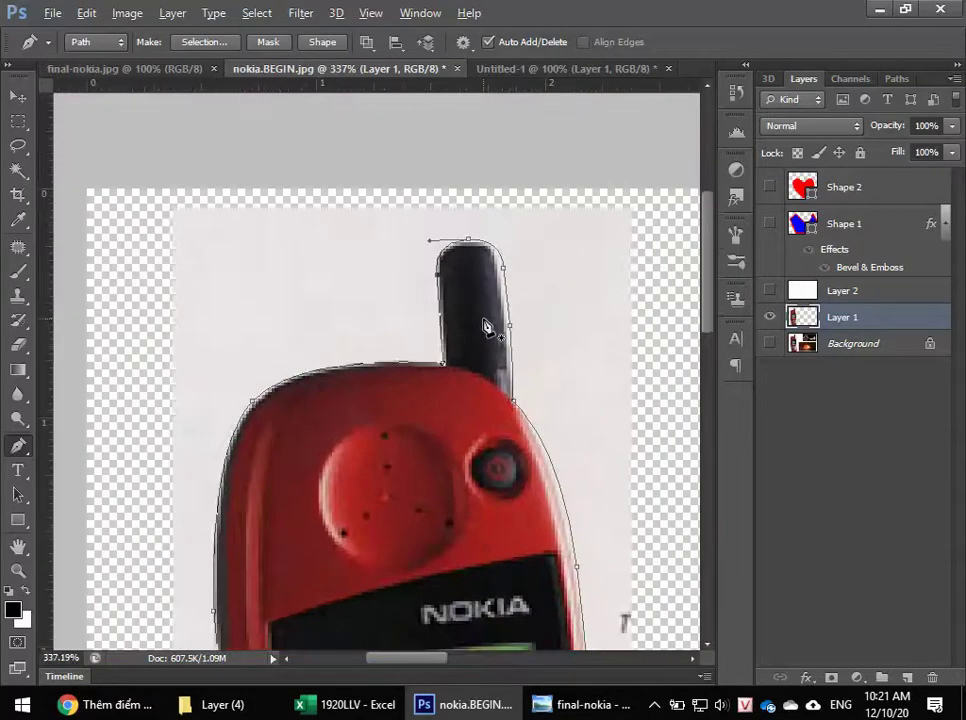
alt+scroll(543, 453, down, 3)
alt+scroll(461, 407, down, 1)
alt+scroll(461, 407, down, 1)
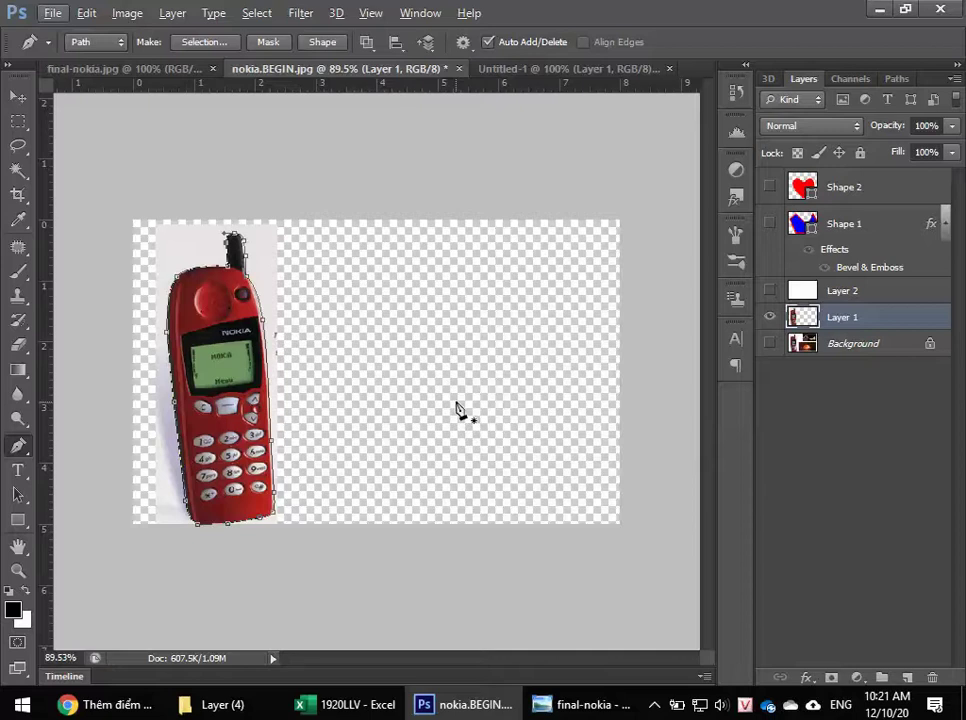
- In the Paths panel, load Work Path as a selection, deselect it, and reselect Work Path
click(889, 84)
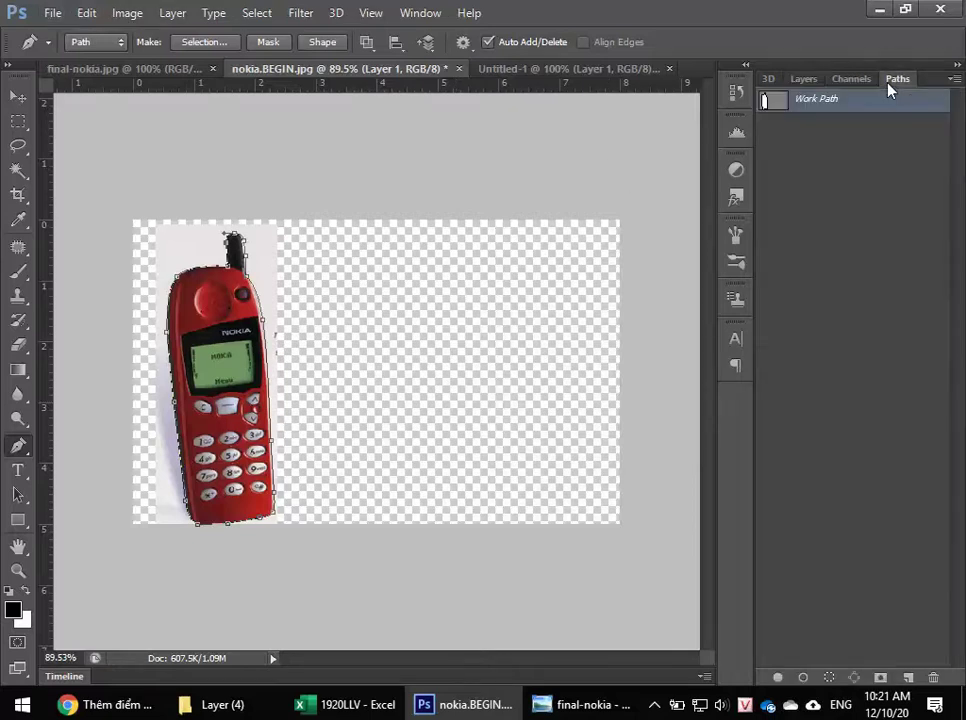
right_click(782, 104)
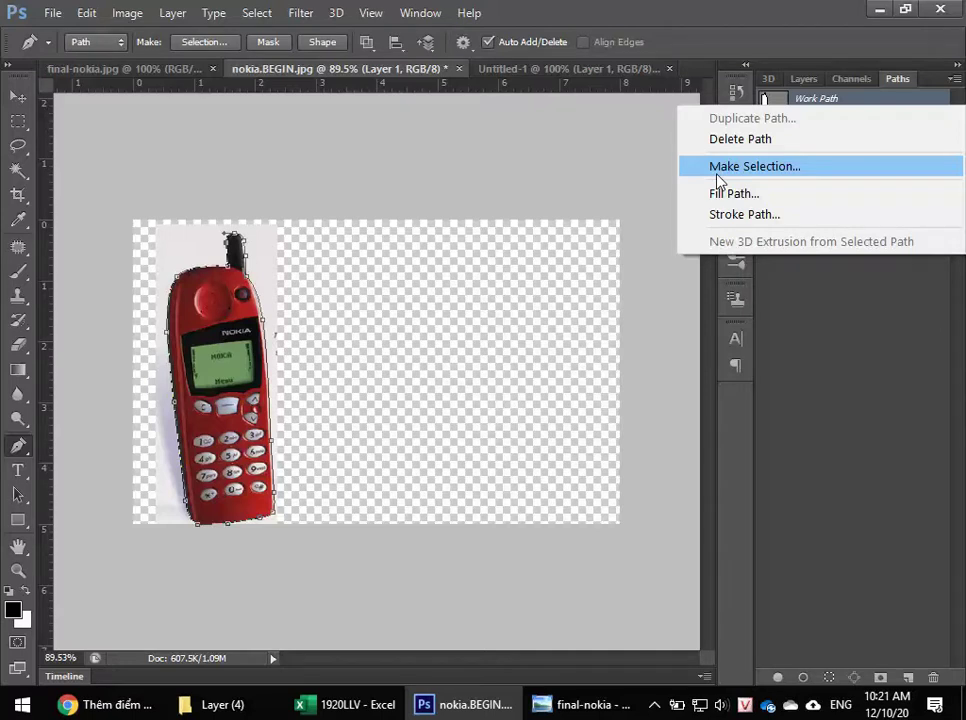
click(831, 327)
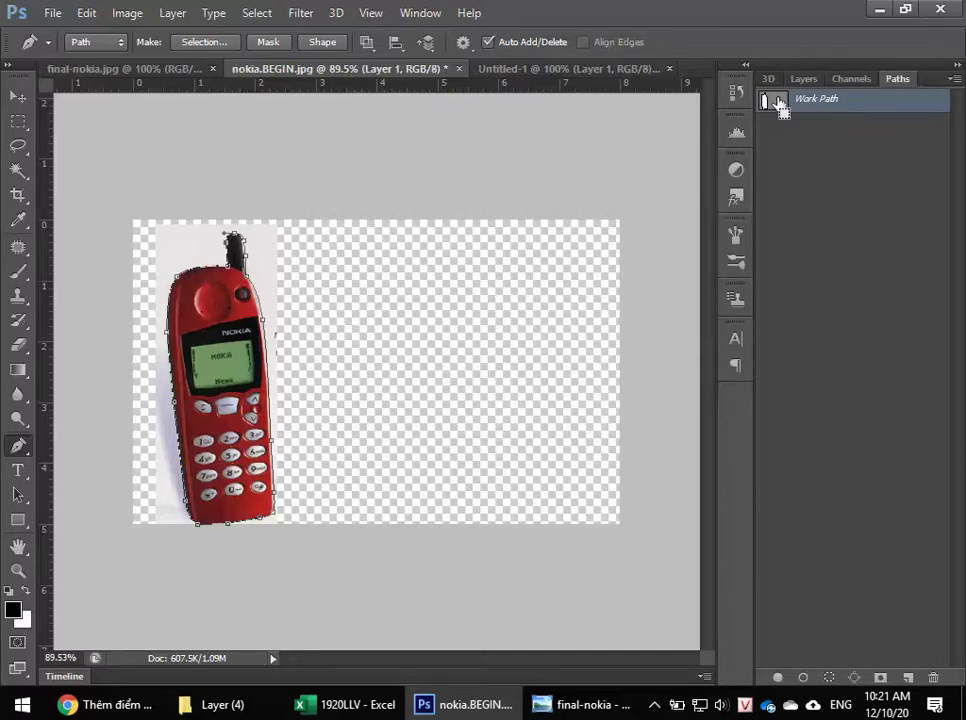
ctrl+click(779, 103)
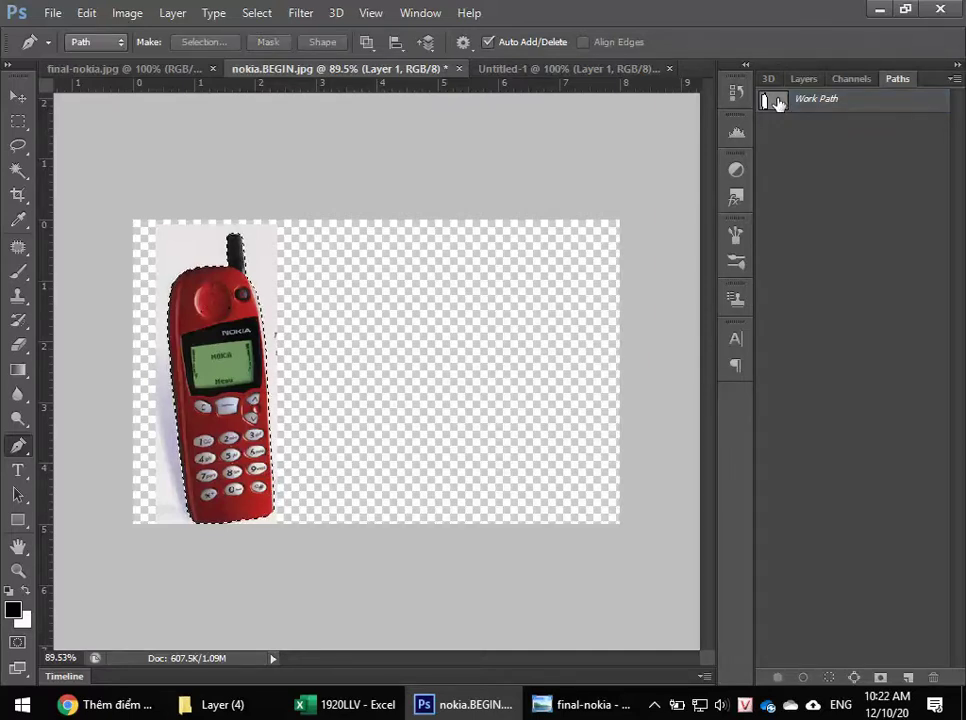
key(ctrl+d)
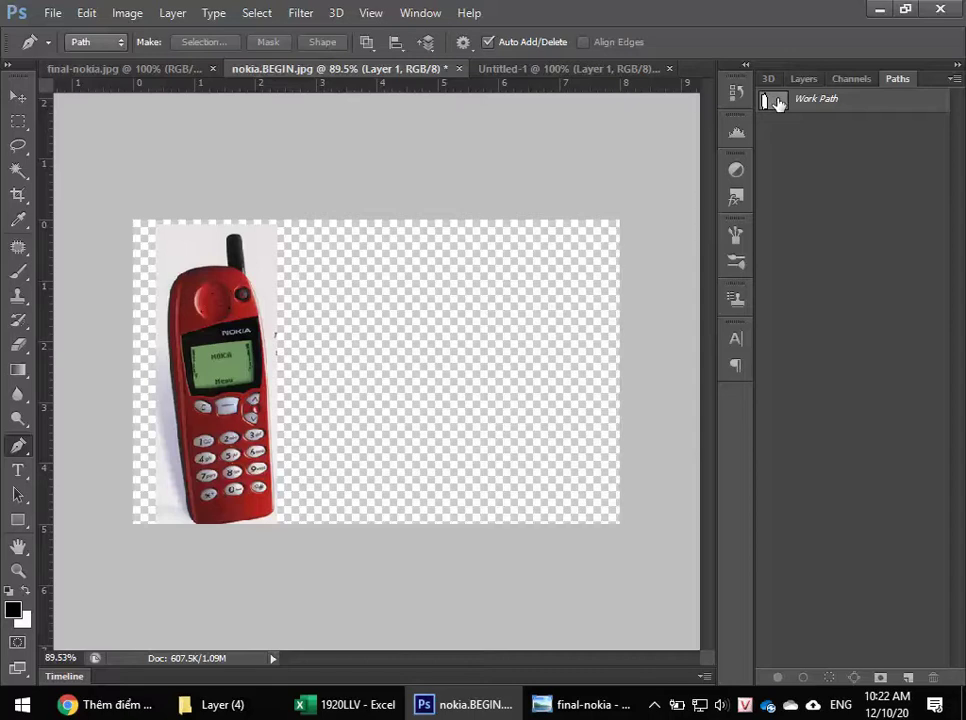
click(779, 103)
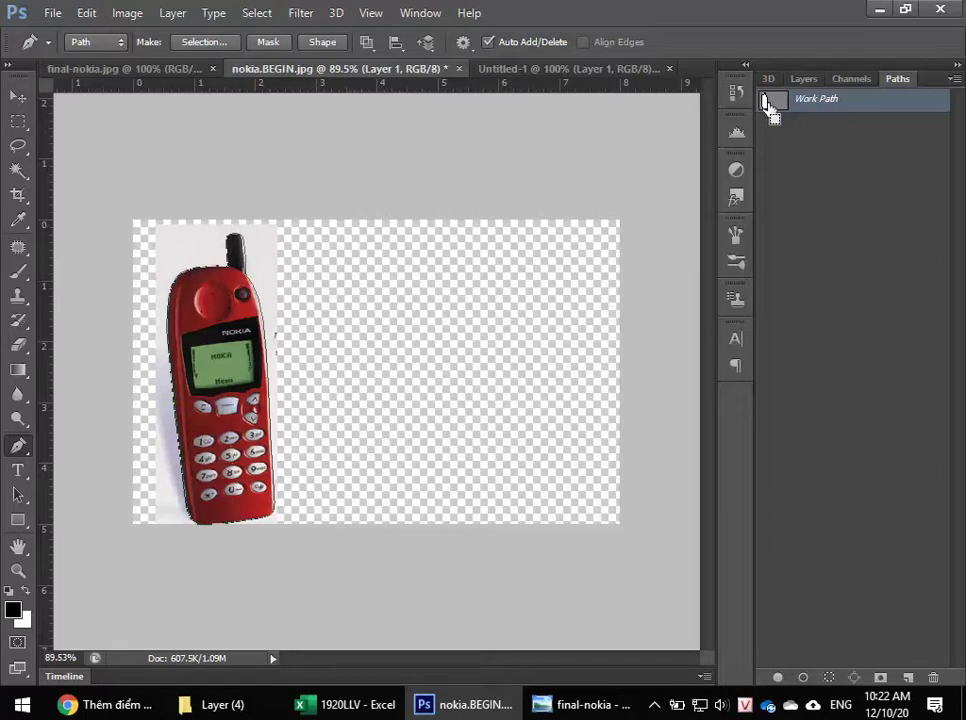
- Fill the phone's Work Path with a custom bright blue, making a solid blue Nokia silhouette
ctrl+click(769, 104)
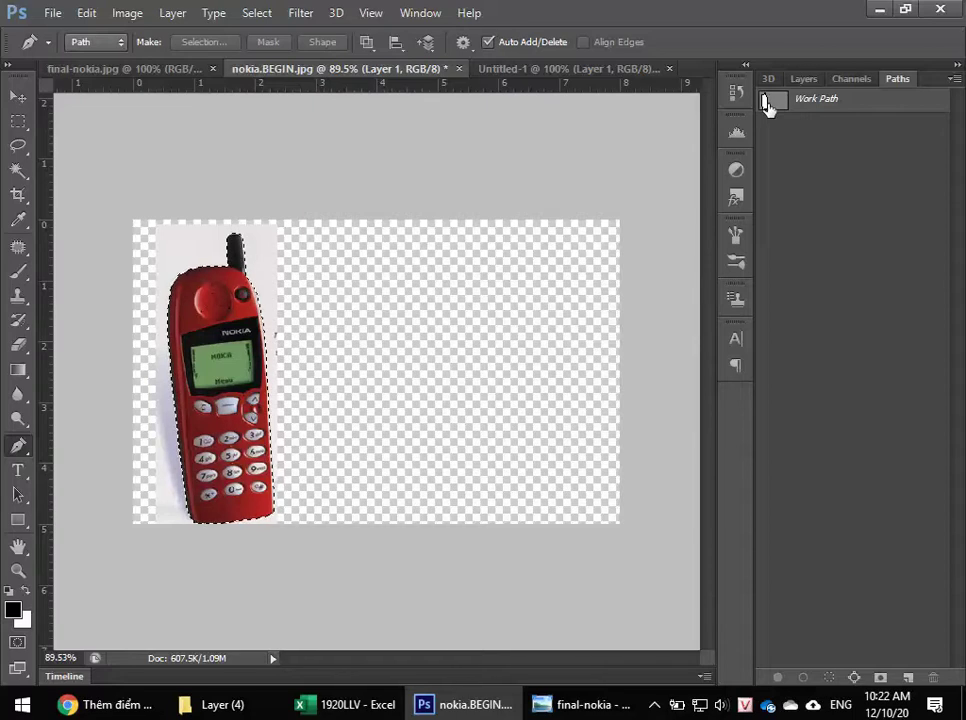
drag(767, 105, 768, 107)
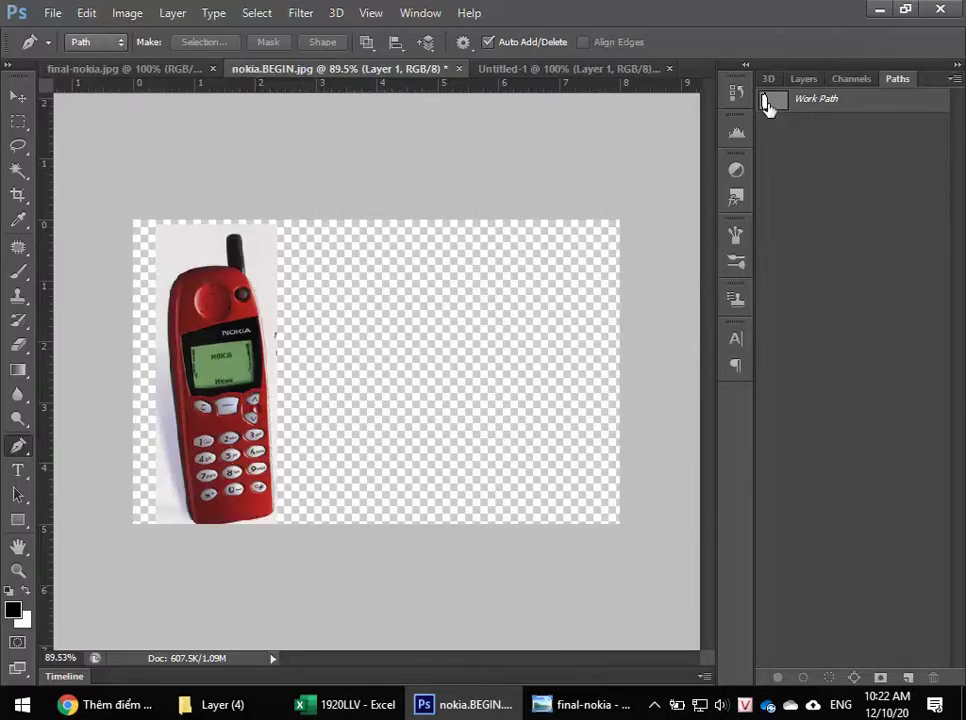
click(767, 105)
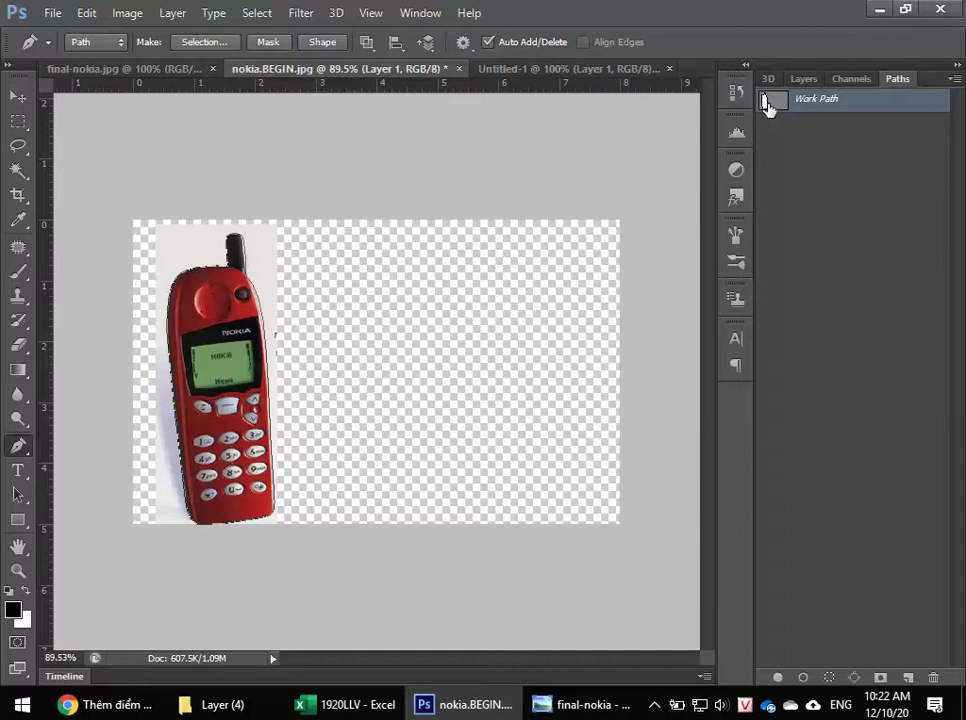
right_click(767, 105)
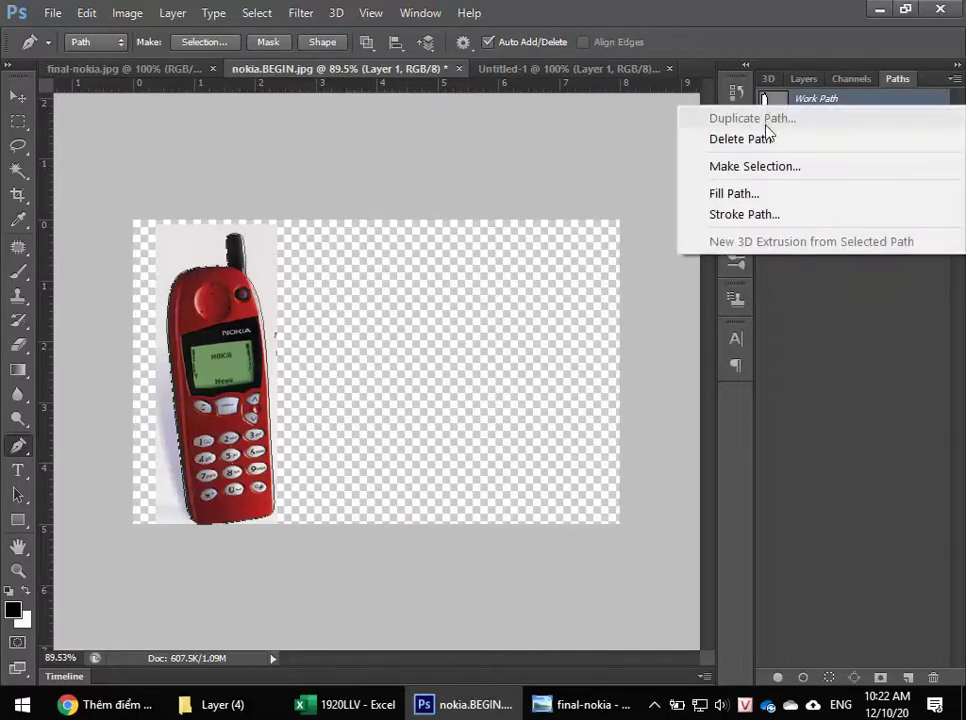
click(722, 196)
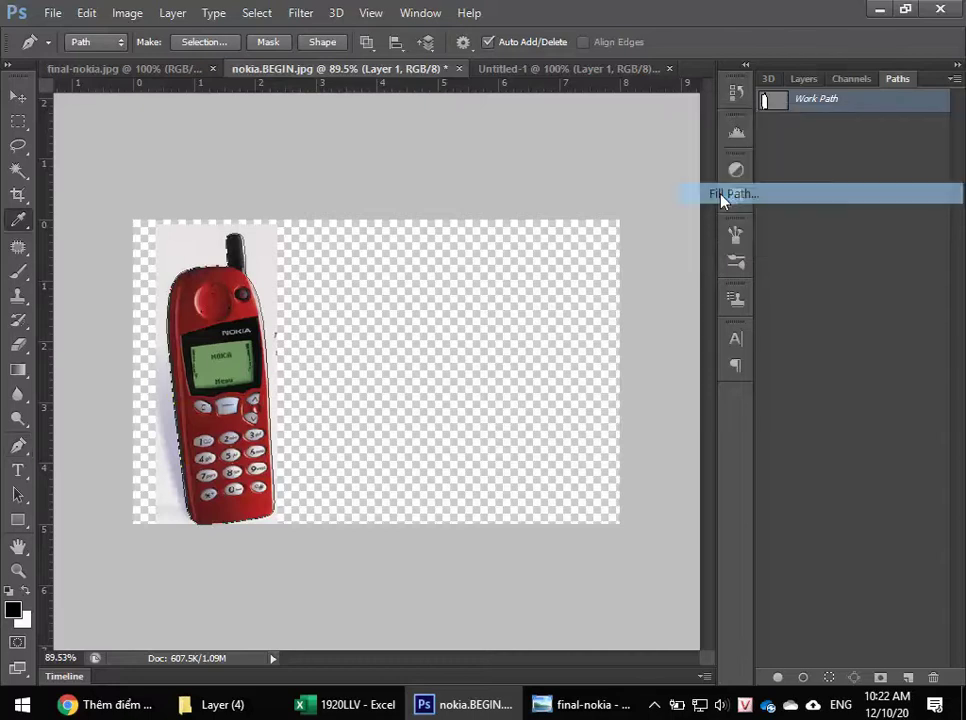
click(636, 183)
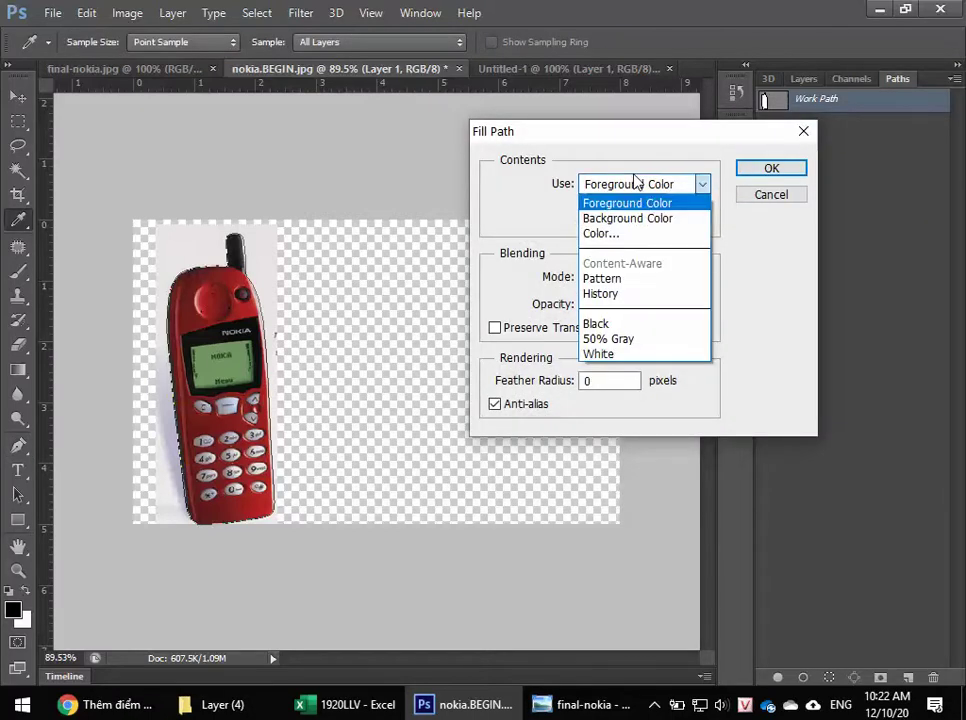
click(610, 235)
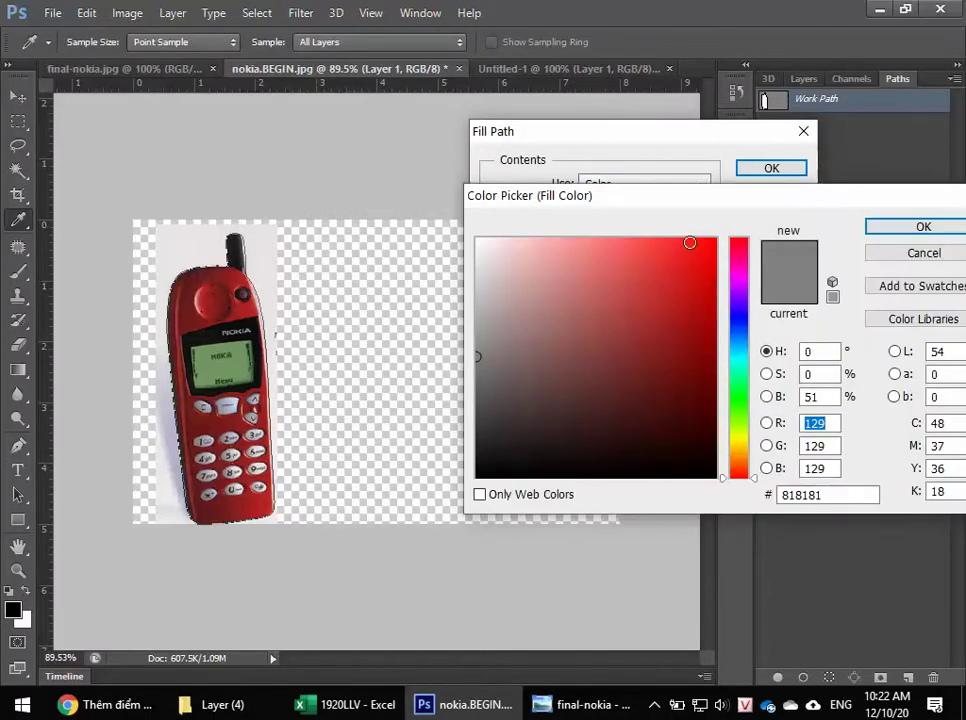
click(742, 317)
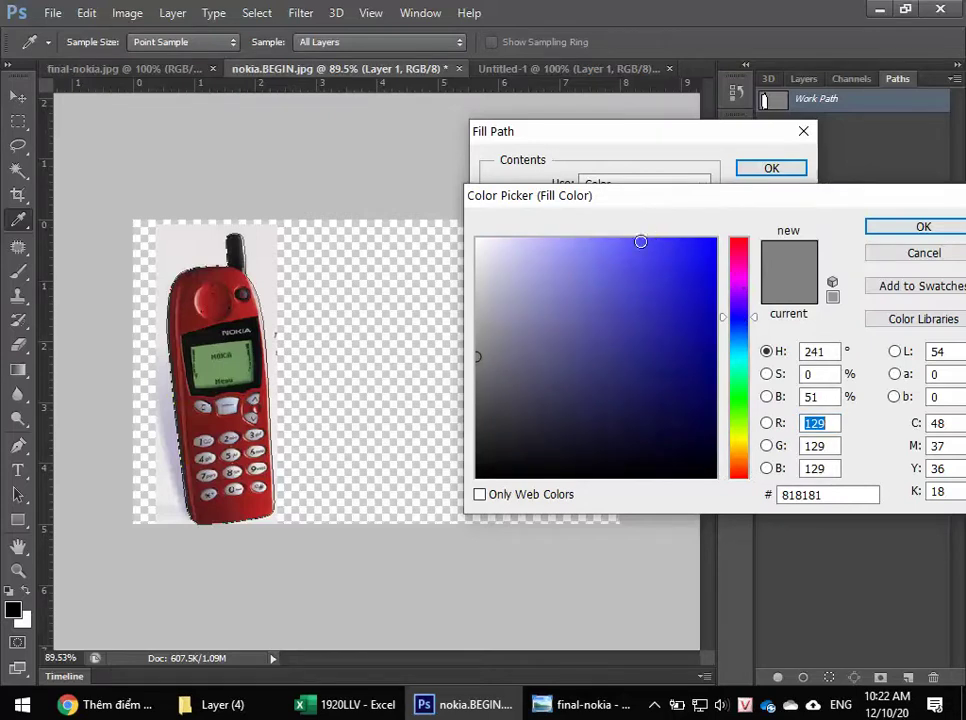
click(634, 244)
click(895, 226)
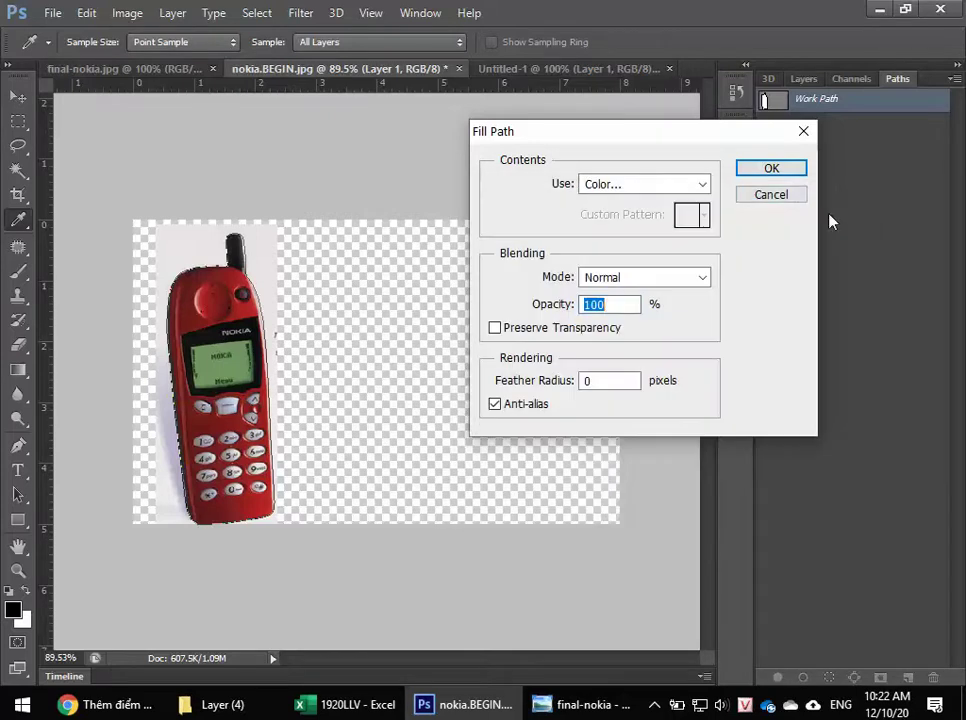
click(770, 167)
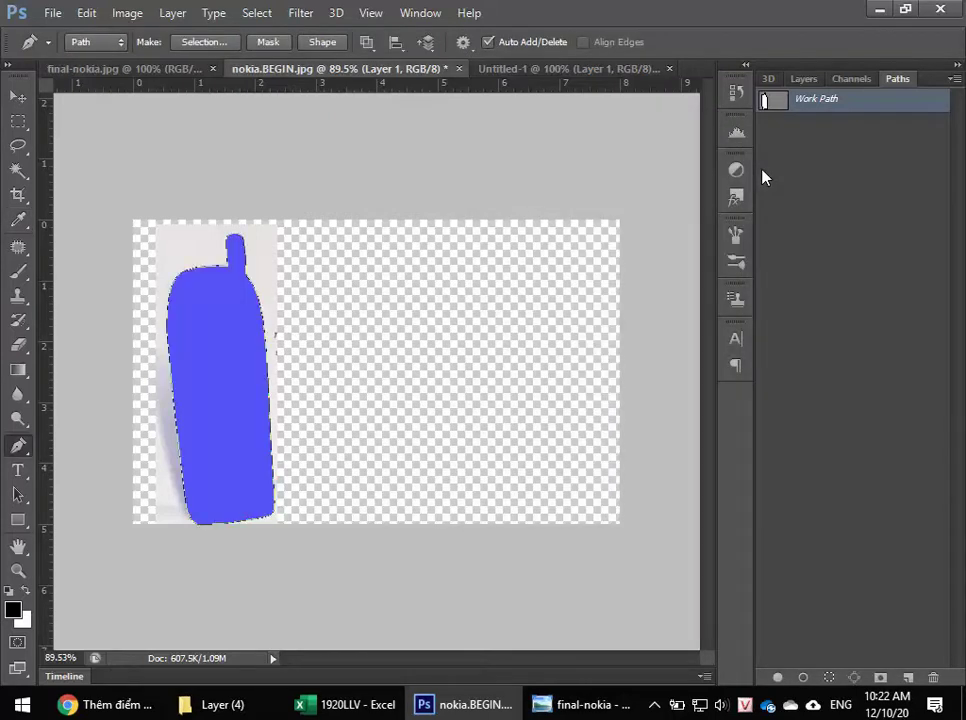
- Undo the blue fill and add a new empty layer above Layer 1
click(804, 79)
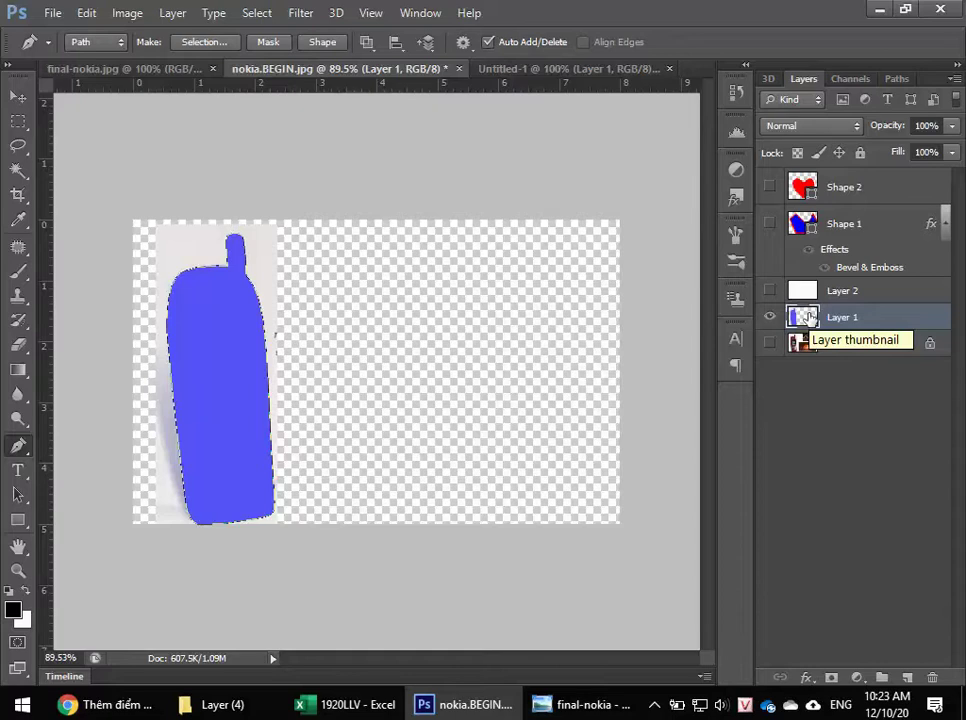
key(ctrl+z)
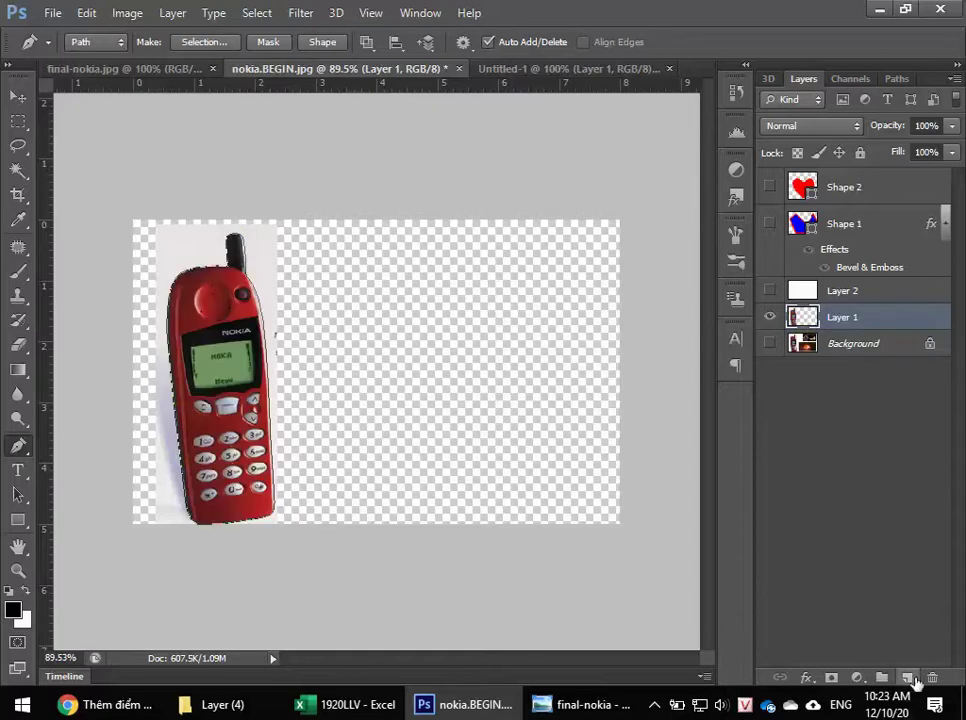
click(906, 678)
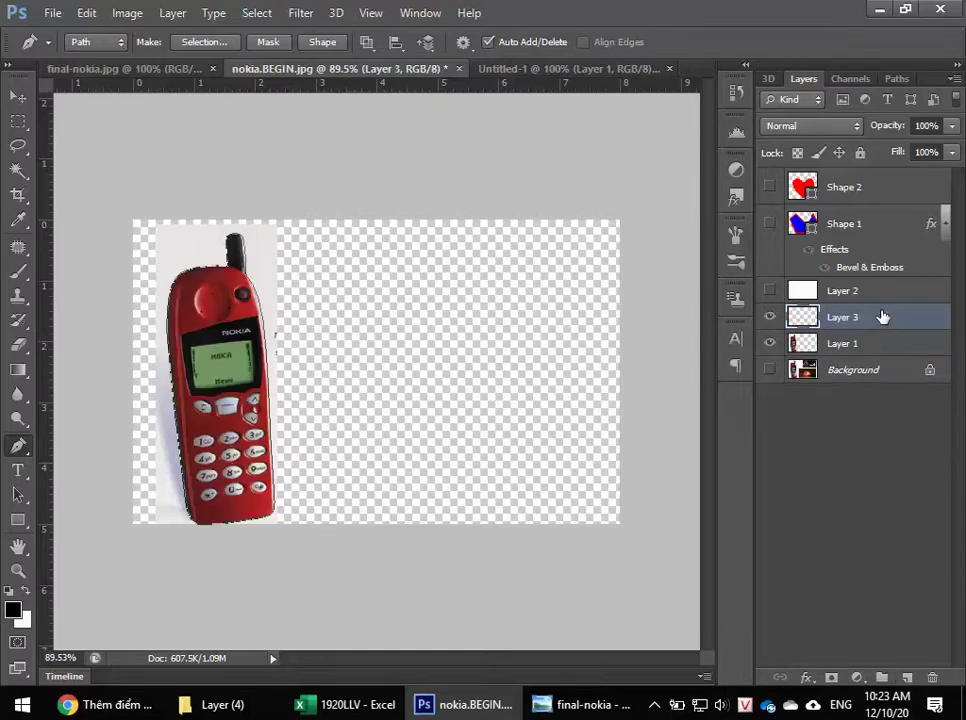
- Check the Work Path's Stroke Path options with Brush as tool, then cancel without stroking
click(897, 79)
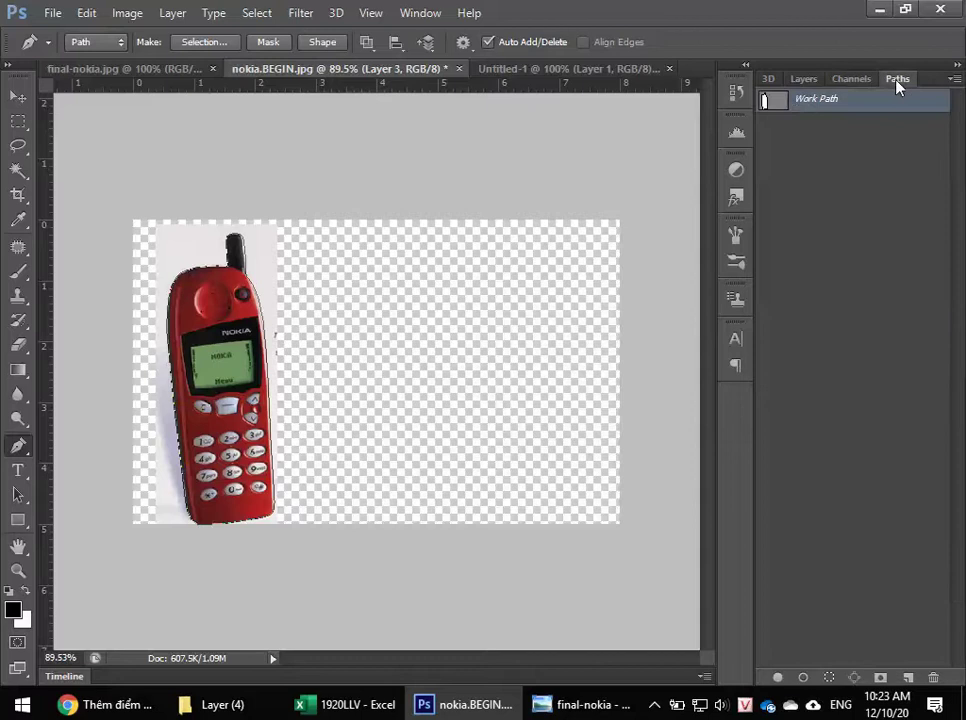
right_click(803, 104)
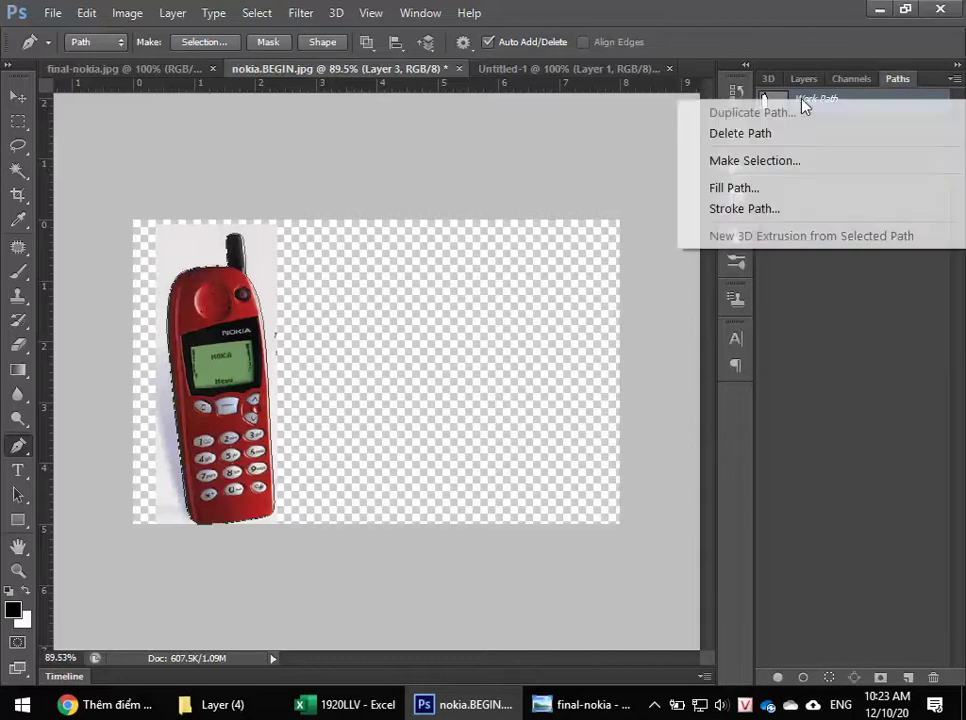
click(748, 210)
click(555, 246)
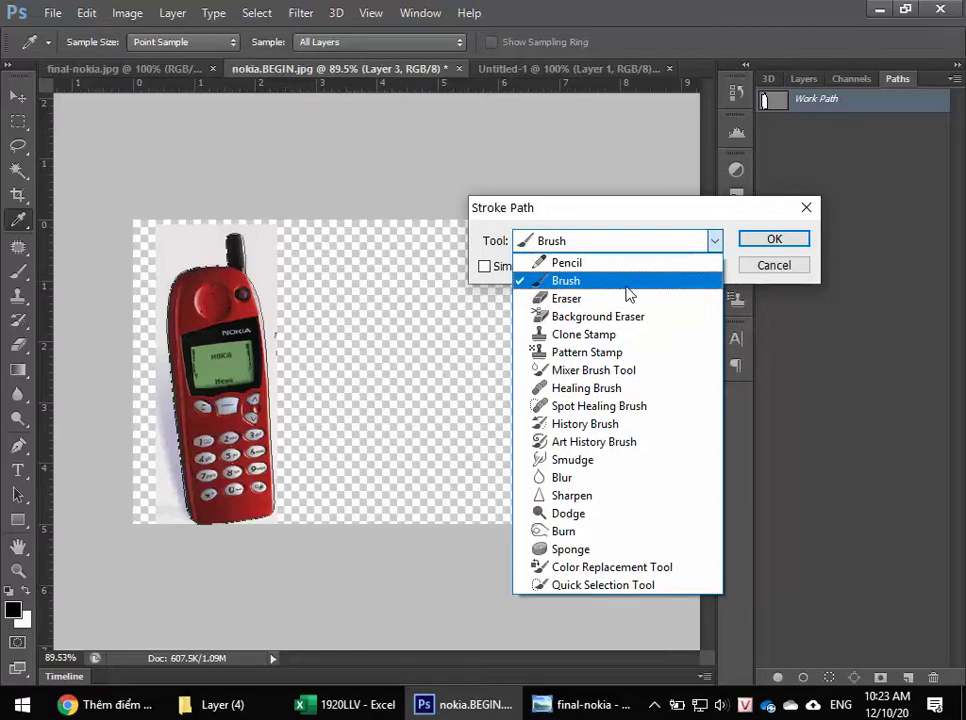
click(760, 246)
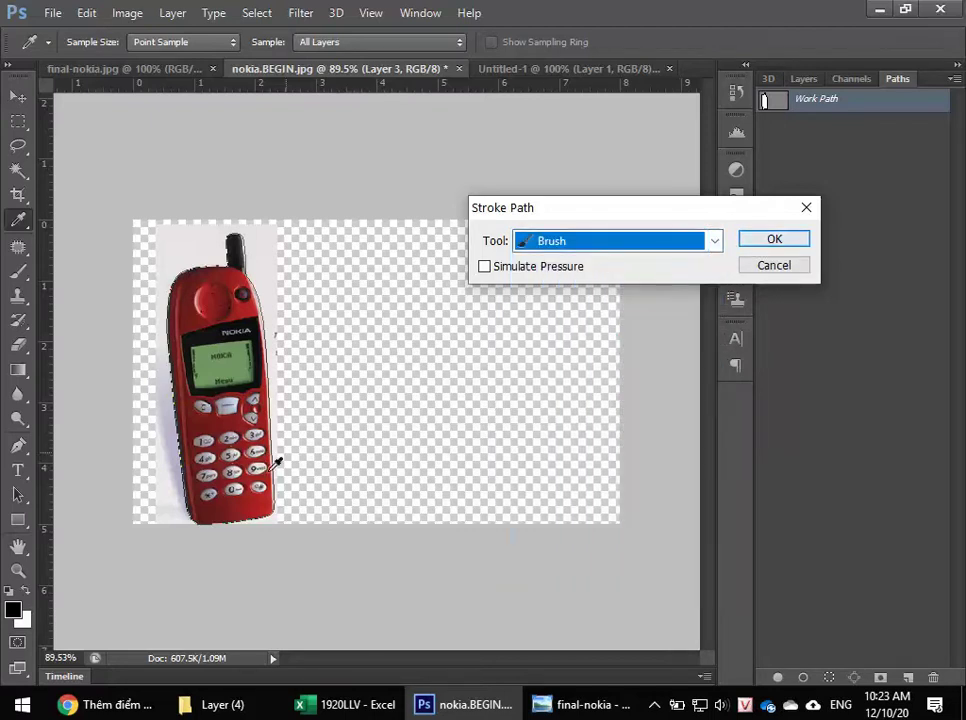
click(45, 586)
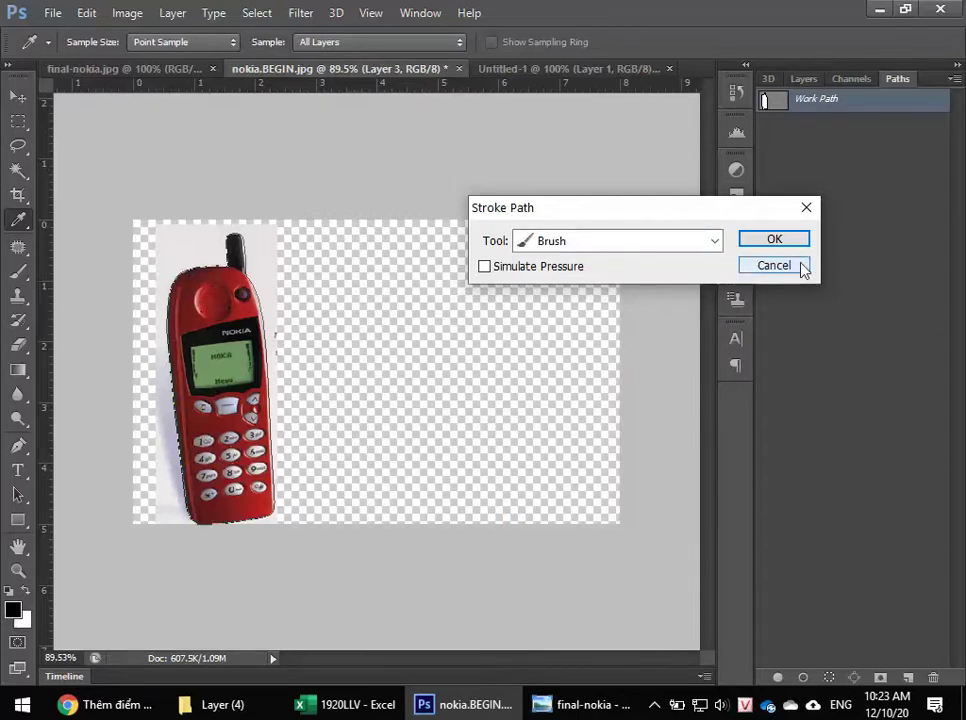
click(796, 266)
- Set the foreground colour to a bright yellow
click(14, 609)
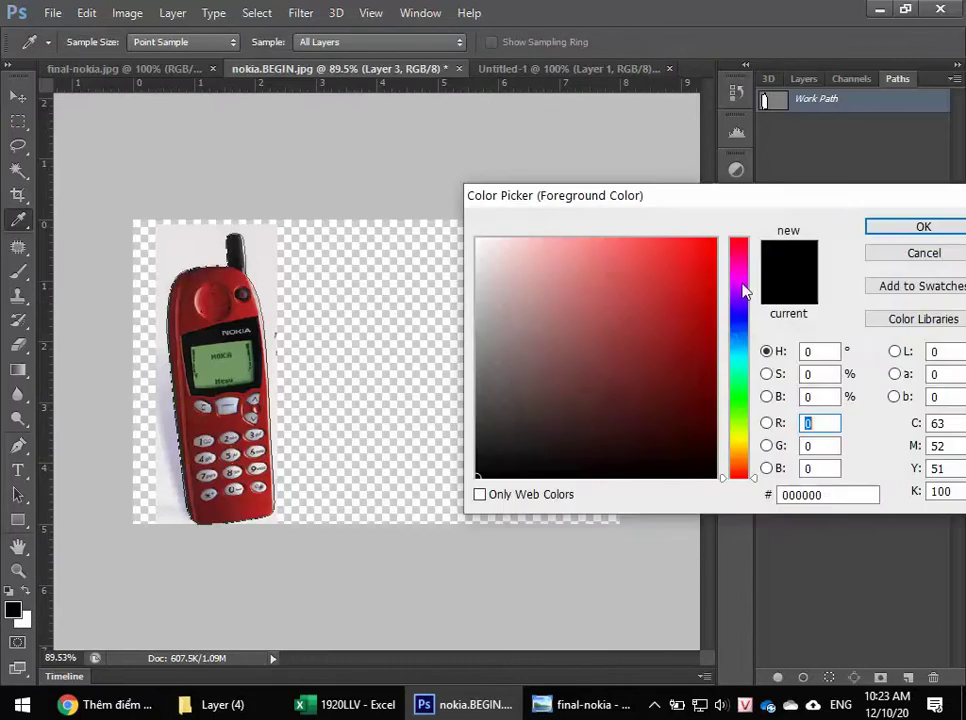
drag(745, 455, 745, 436)
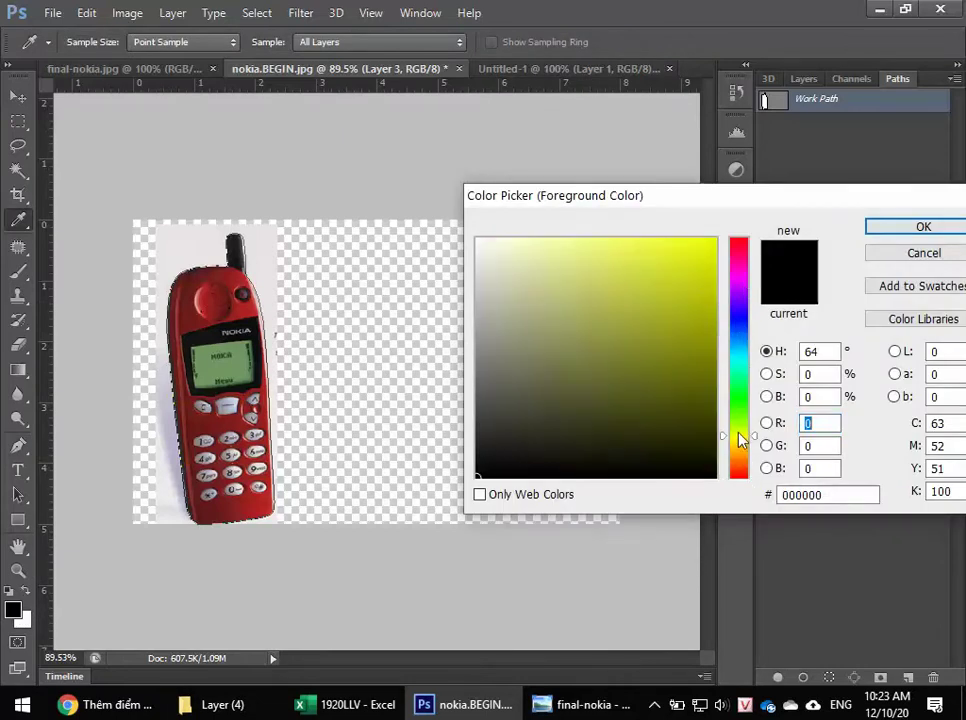
click(714, 239)
click(905, 232)
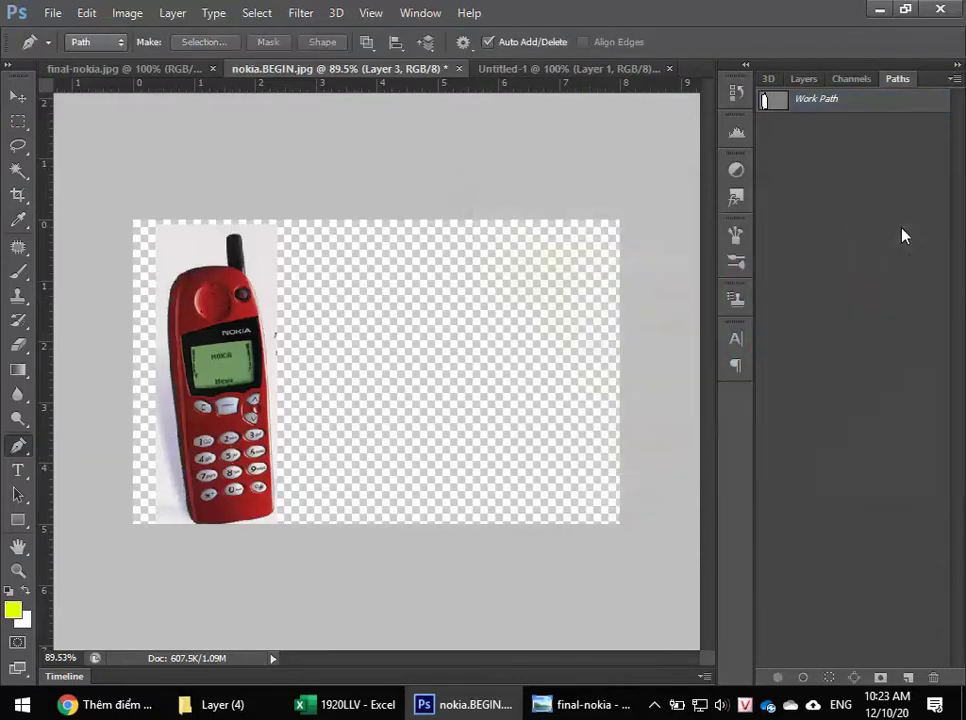
- Back out of Stroke Path and select the Brush tool with the Hard Round preset
right_click(775, 101)
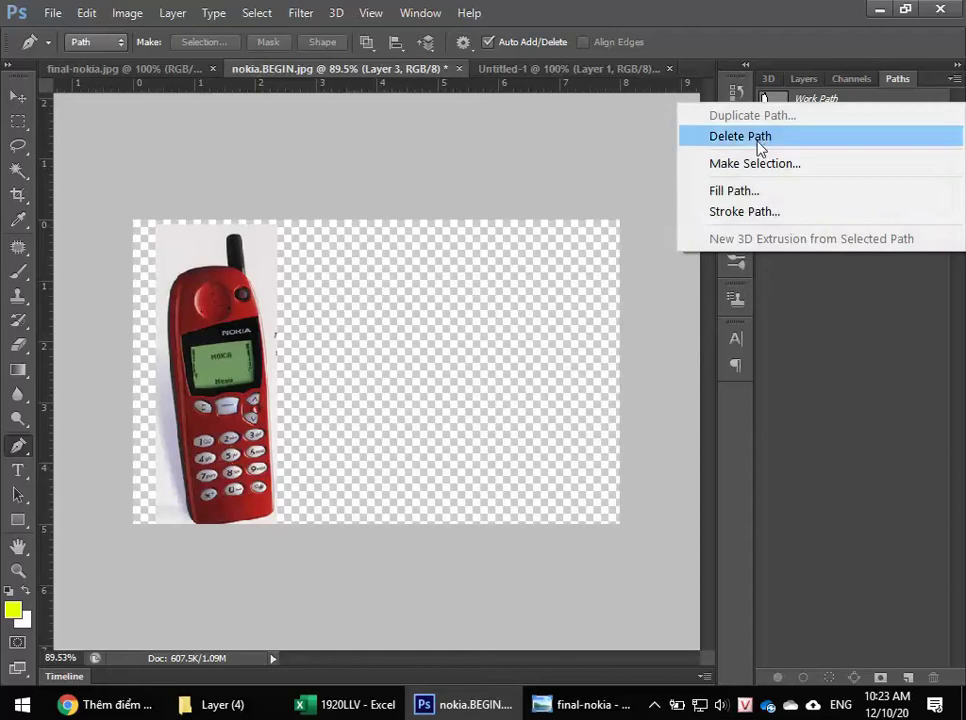
click(737, 211)
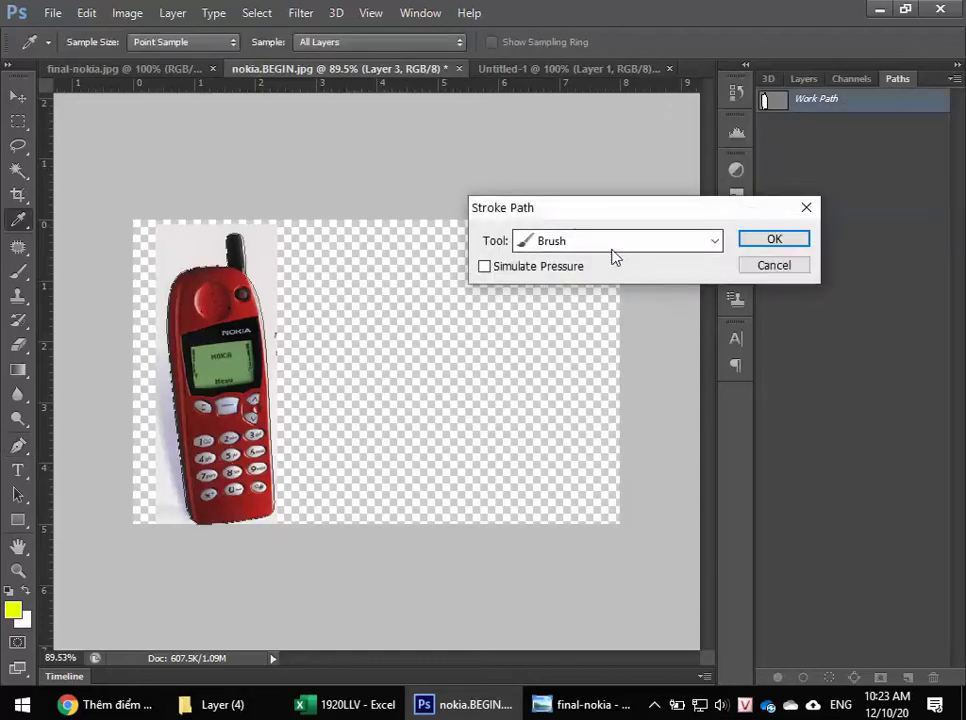
click(783, 265)
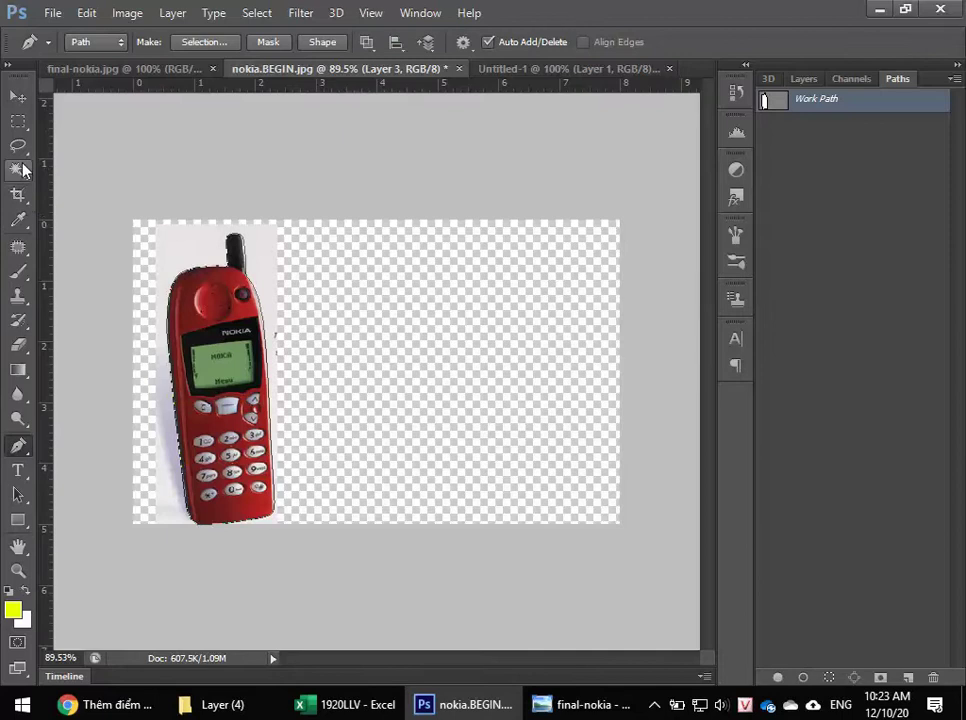
click(20, 273)
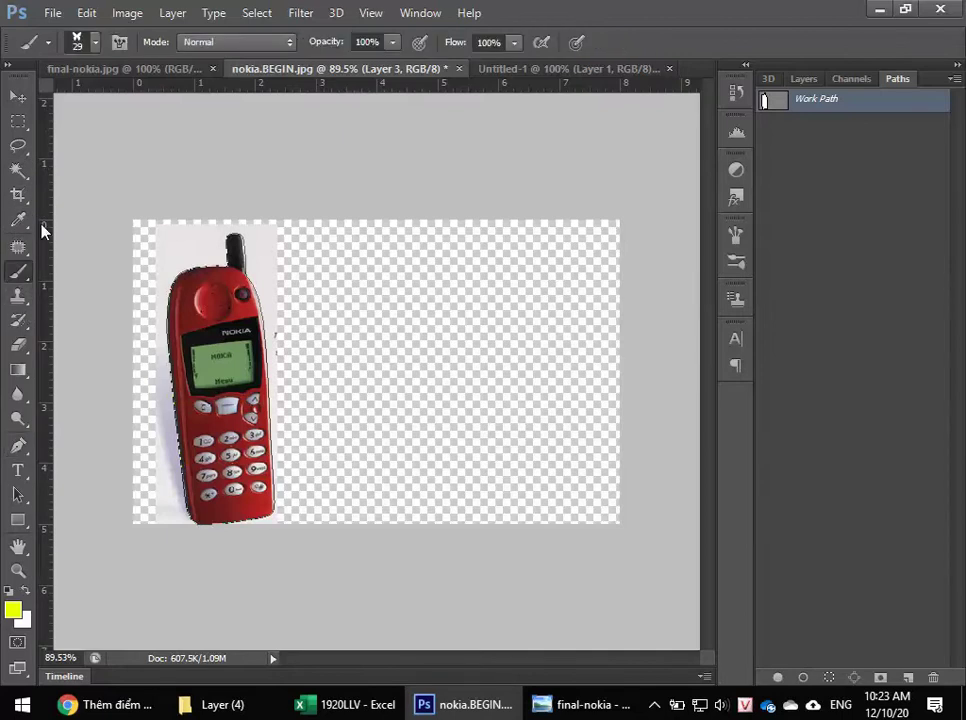
click(97, 42)
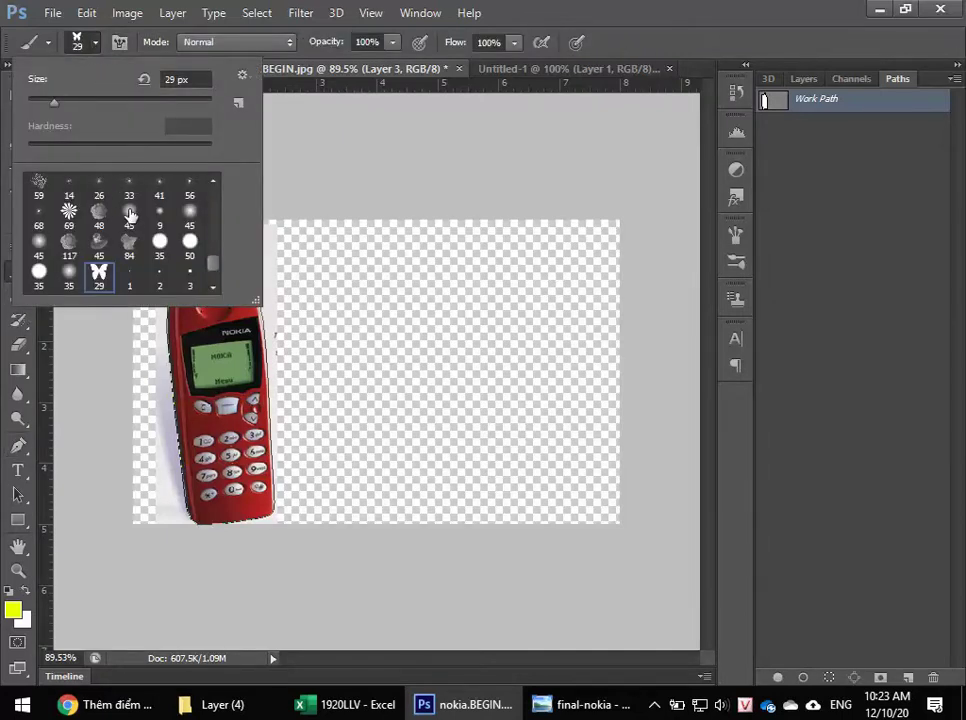
scroll(128, 218, up, 2)
scroll(125, 222, up, 2)
scroll(127, 222, up, 2)
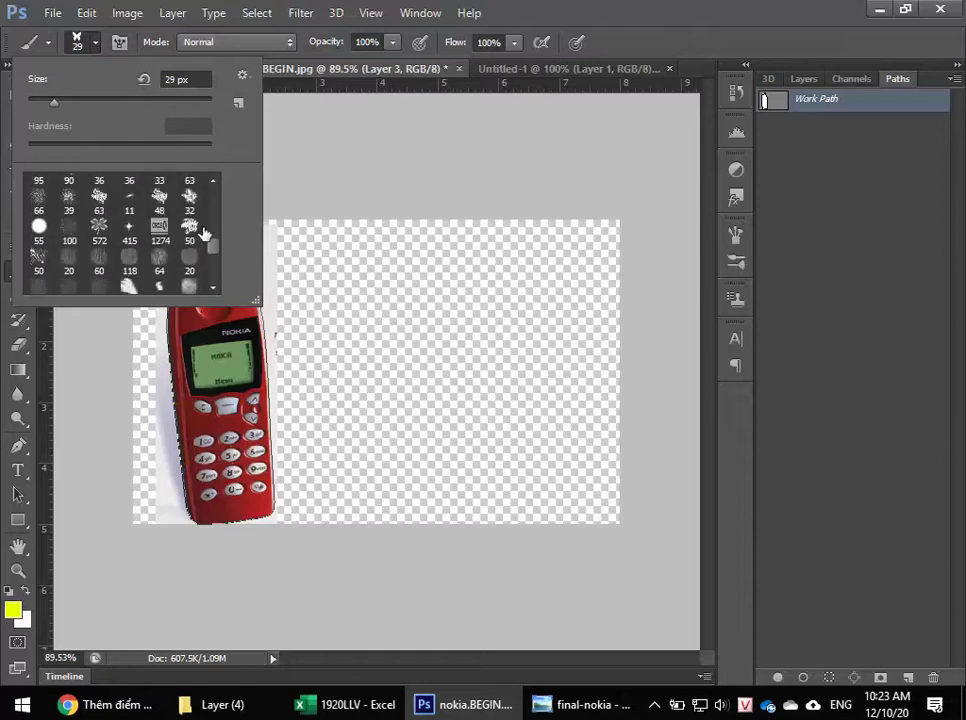
drag(214, 250, 219, 160)
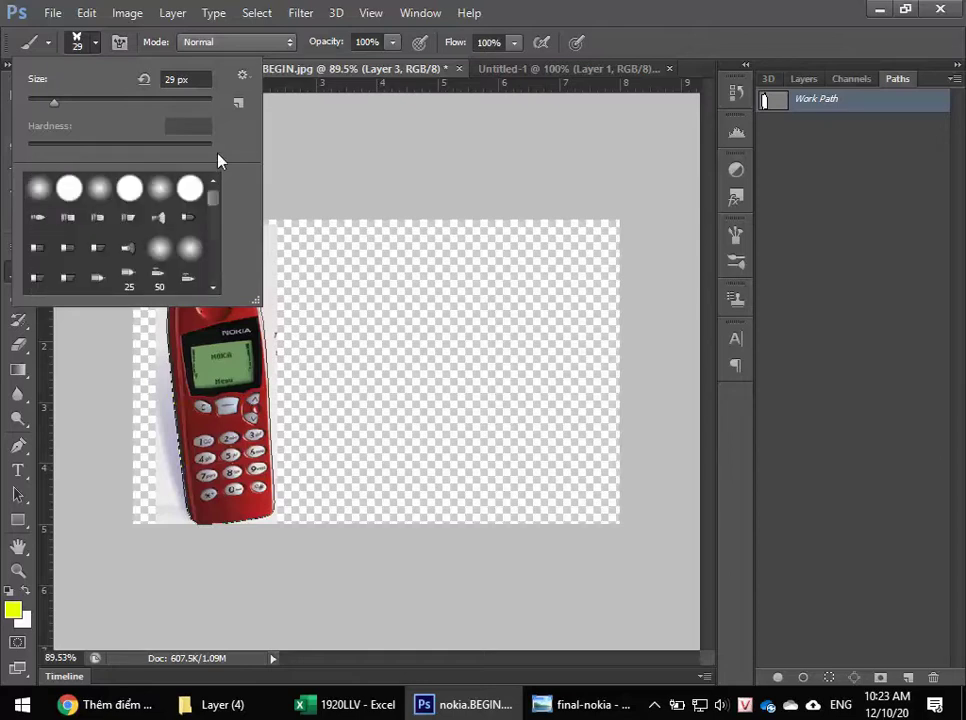
click(72, 189)
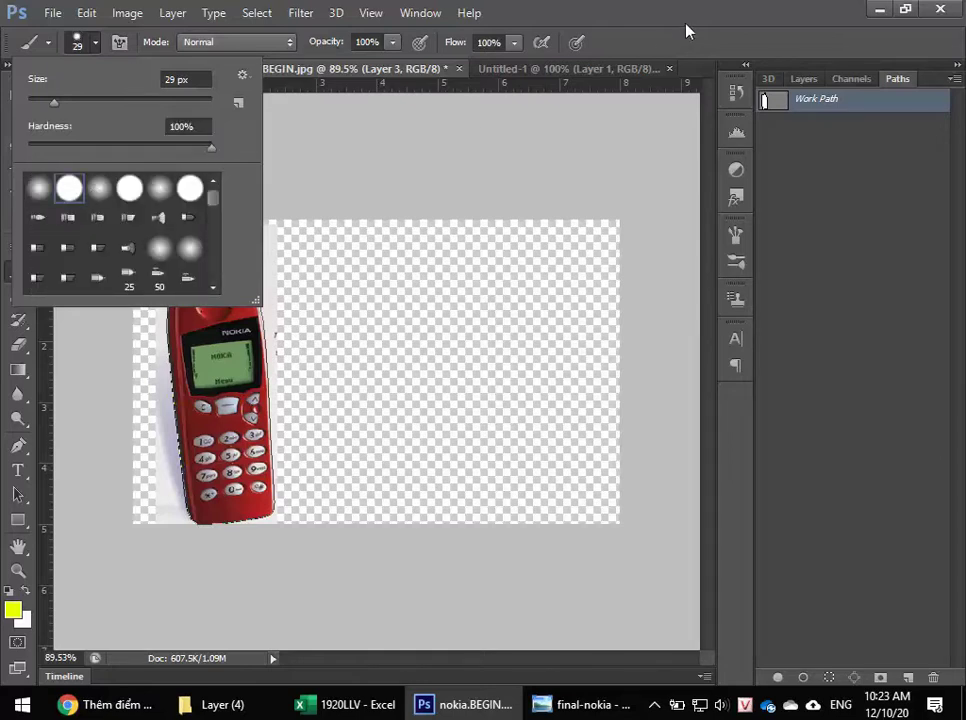
click(715, 14)
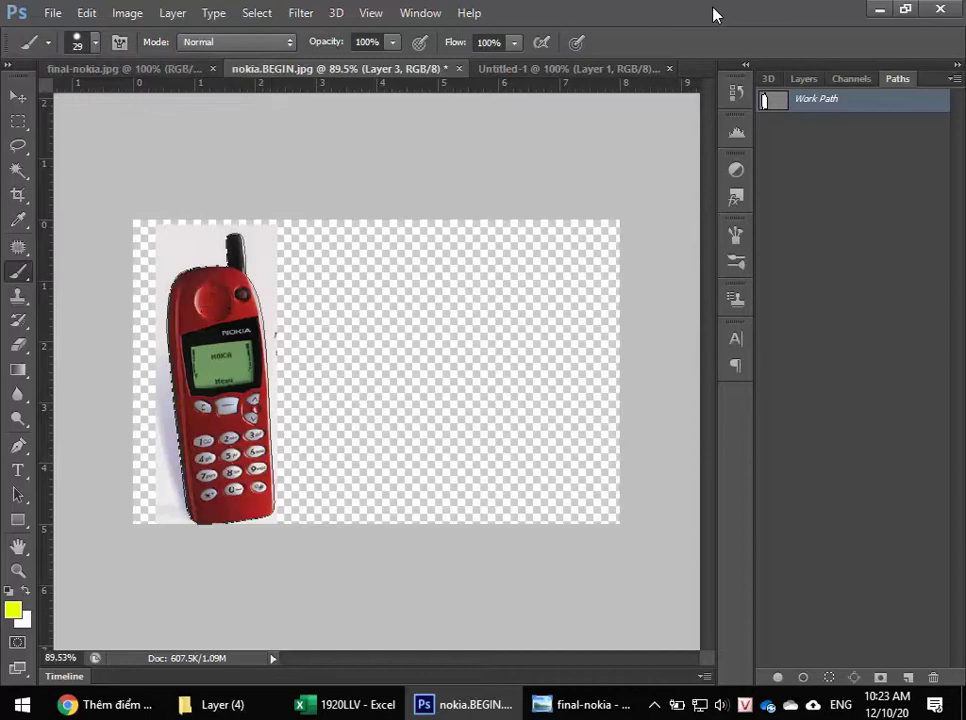
- Set the hard round brush size to 4 px
click(95, 42)
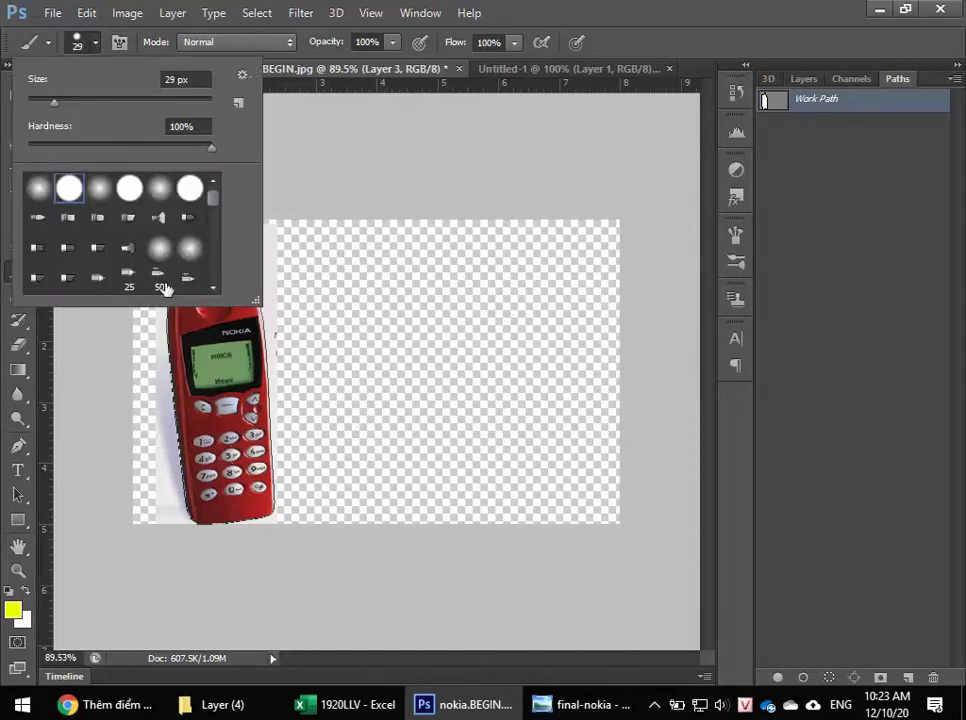
click(38, 101)
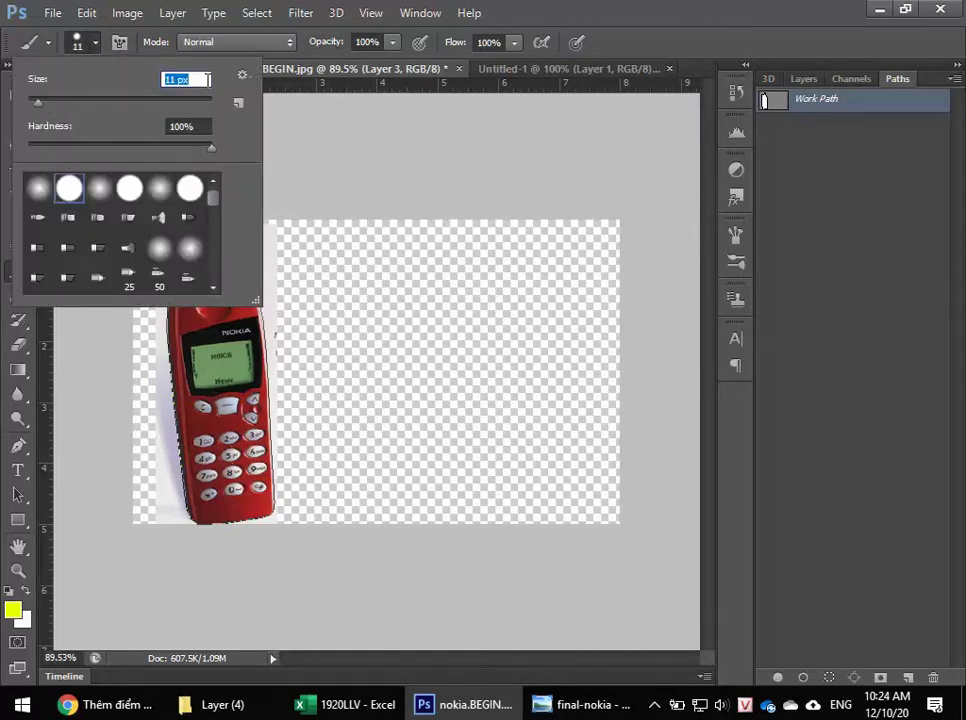
text(3)
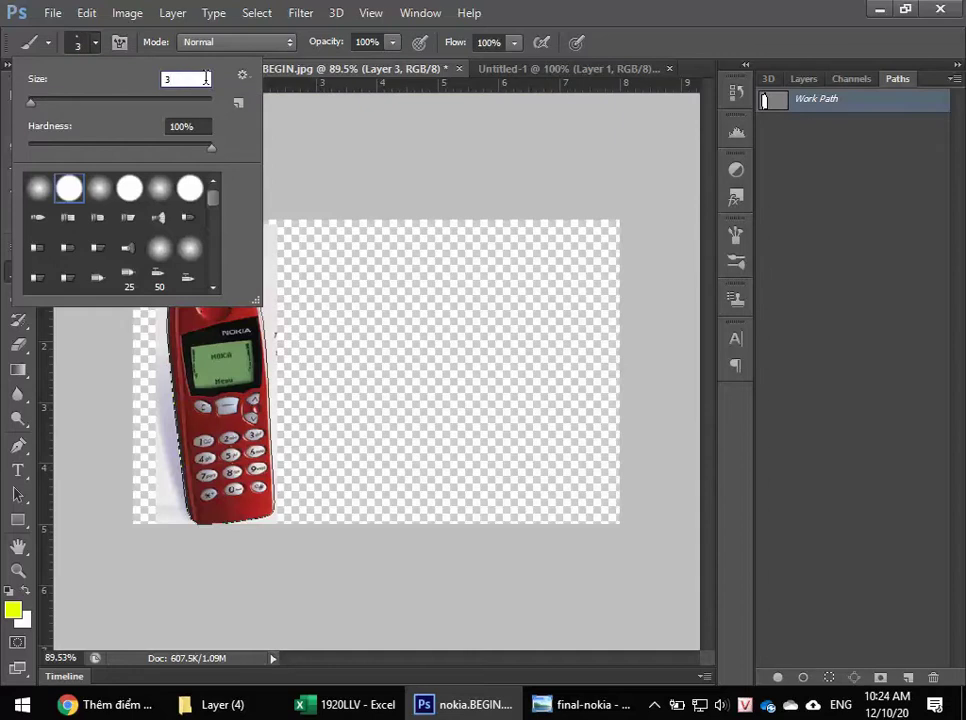
key(BackSpace)
text(4)
key(Return)
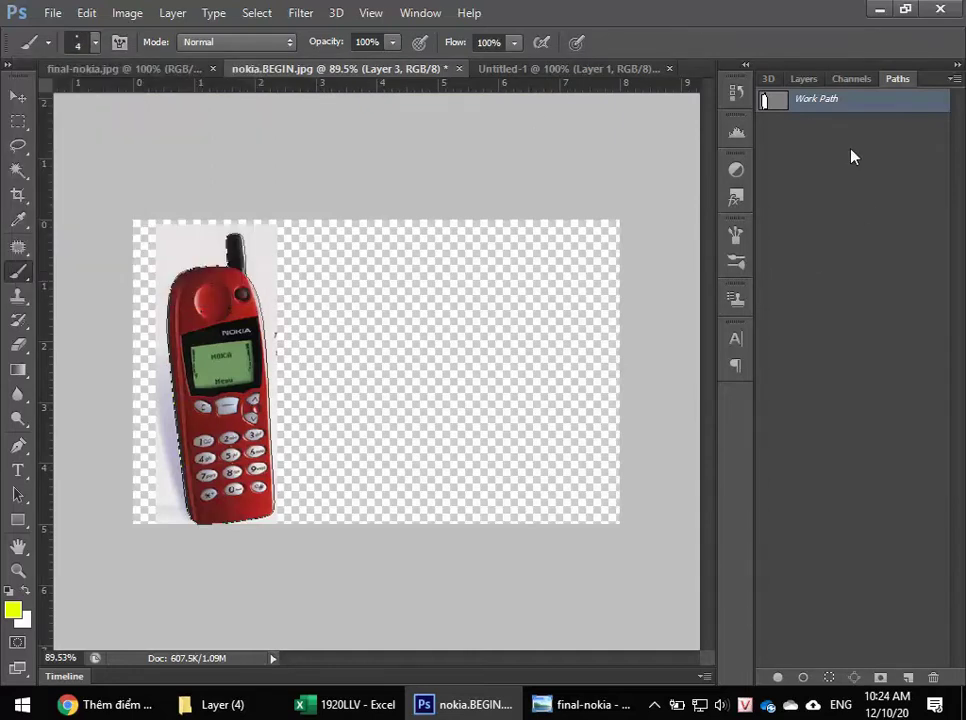
- Stroke the Work Path with the 4 px yellow Brush and deselect the path
right_click(789, 104)
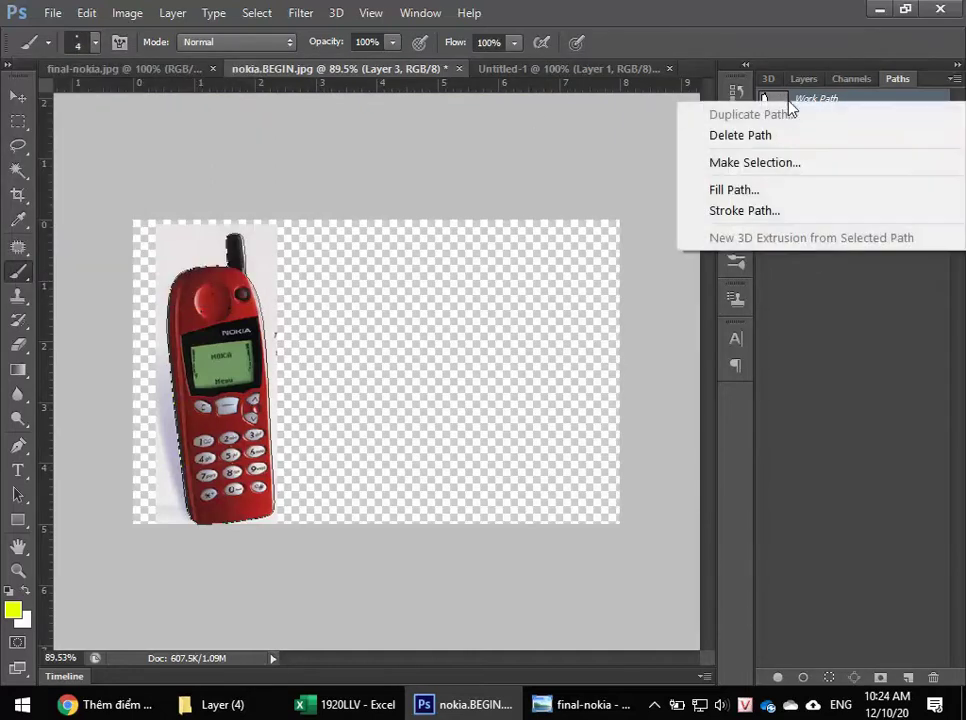
click(722, 210)
click(759, 240)
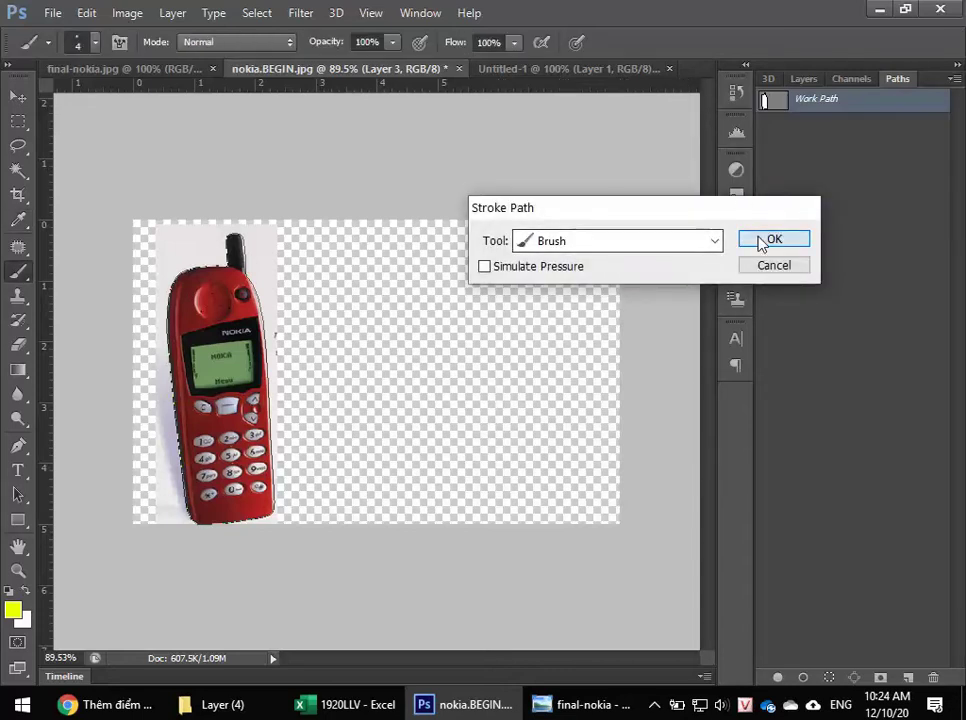
click(823, 132)
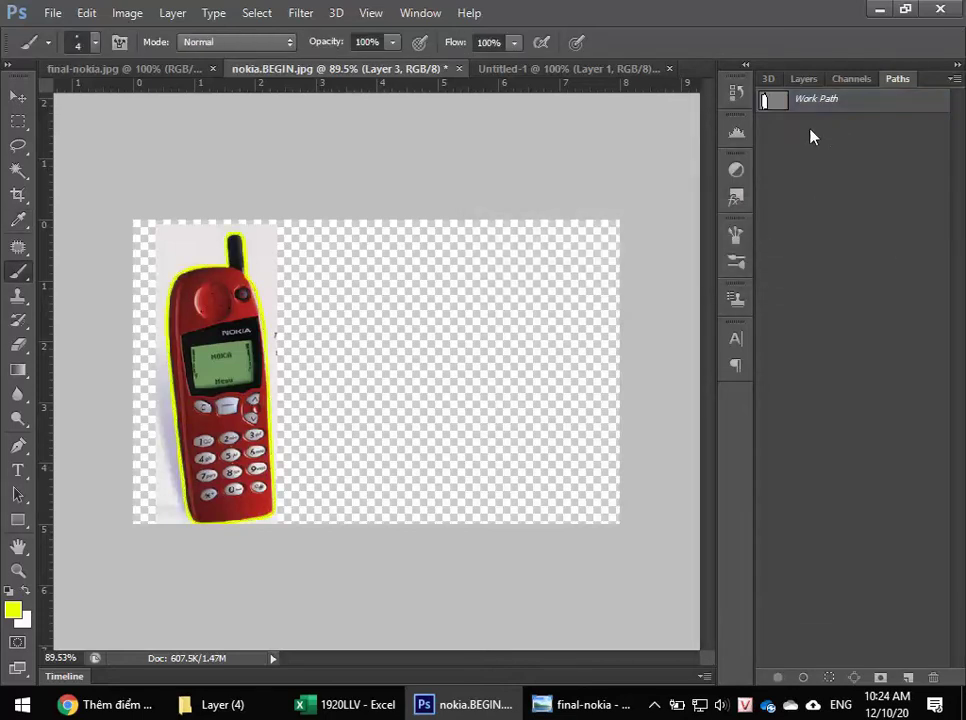
- Hide Layer 1 to inspect the yellow outline alone, then show it again
click(806, 80)
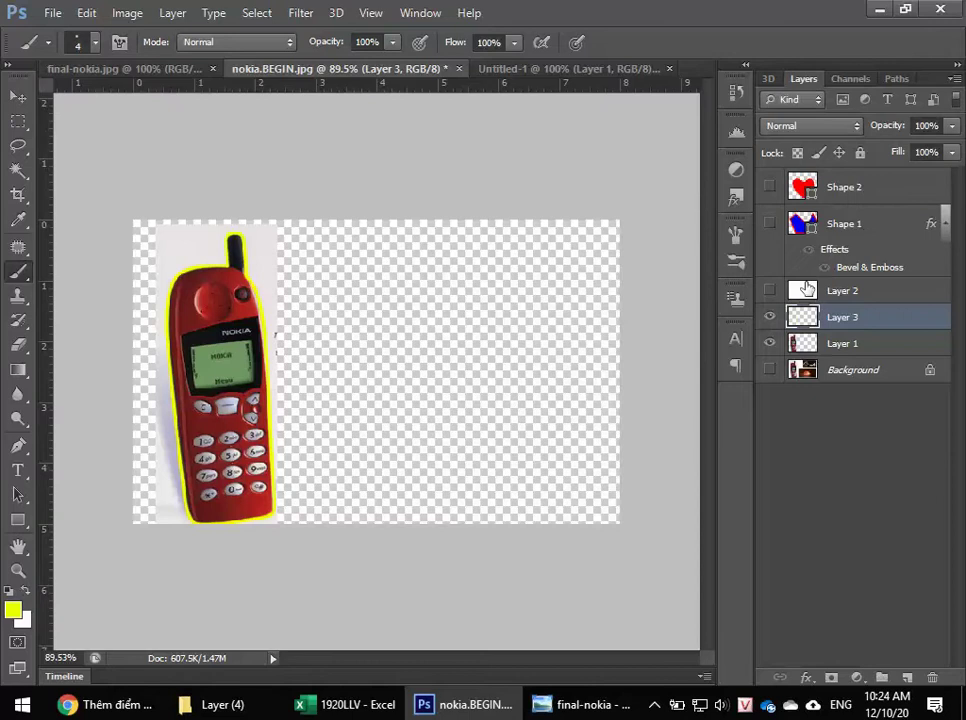
click(769, 342)
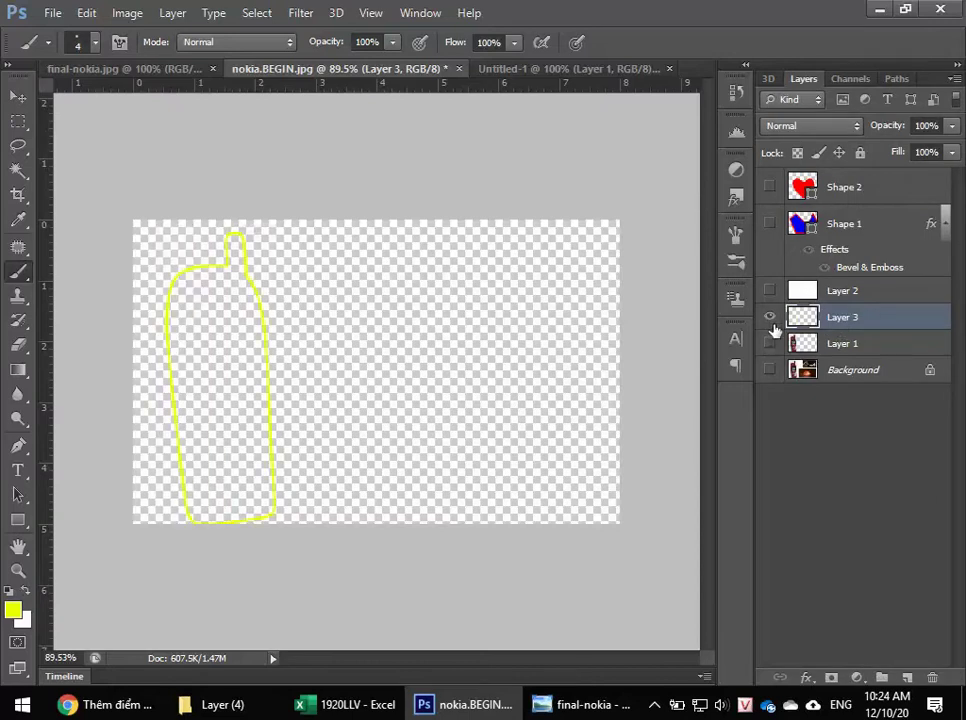
scroll(210, 285, up, 3)
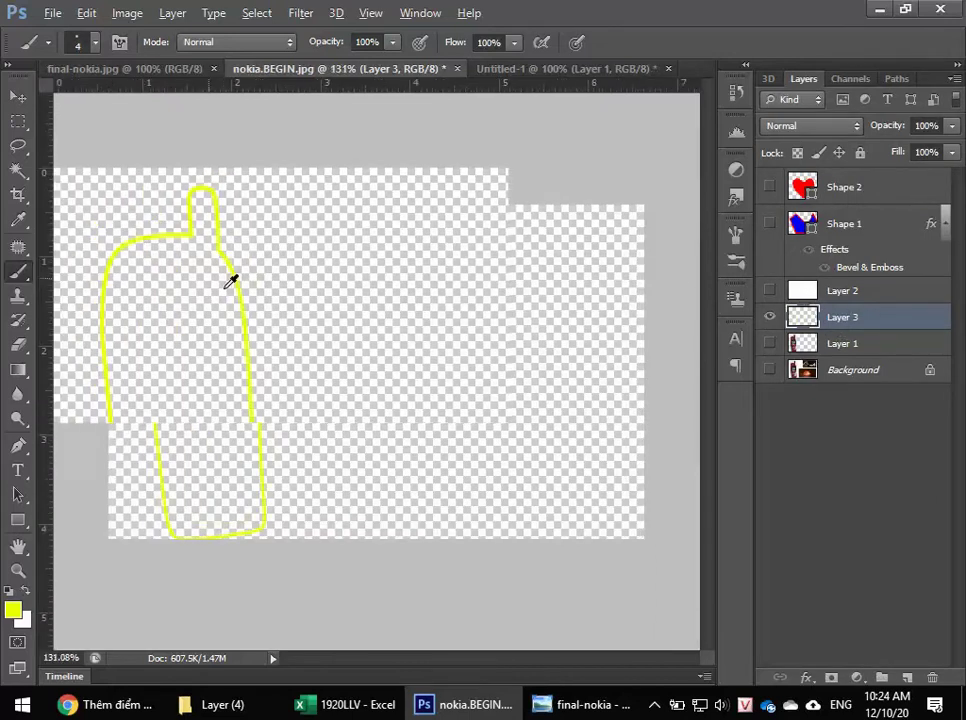
scroll(228, 230, up, 2)
scroll(220, 192, up, 2)
scroll(190, 215, up, 3)
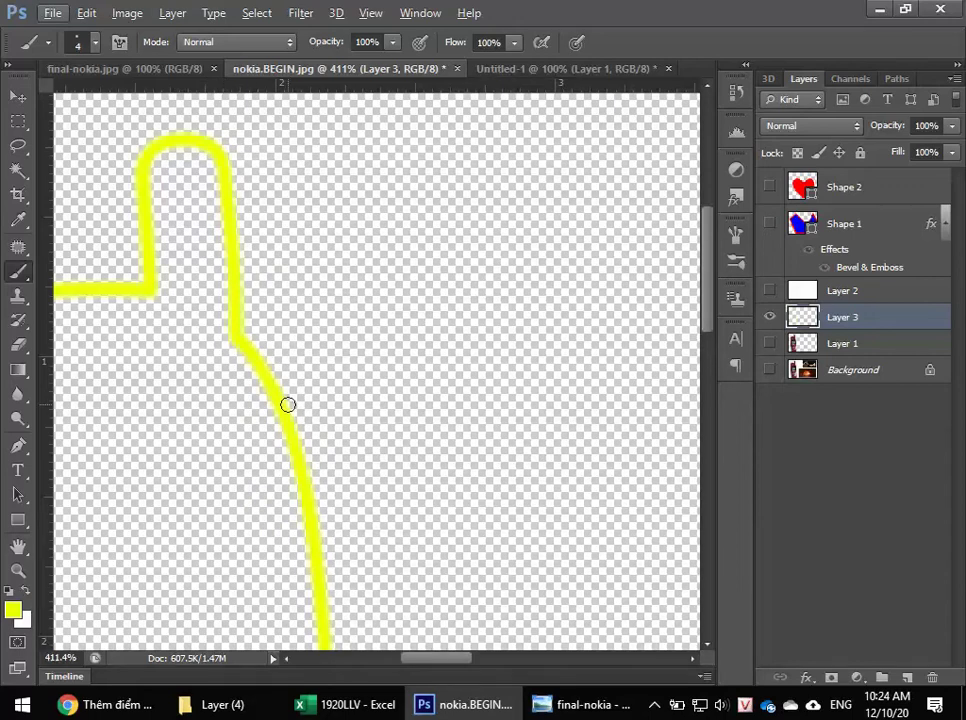
scroll(287, 404, down, 2)
scroll(295, 401, down, 2)
scroll(295, 401, down, 2)
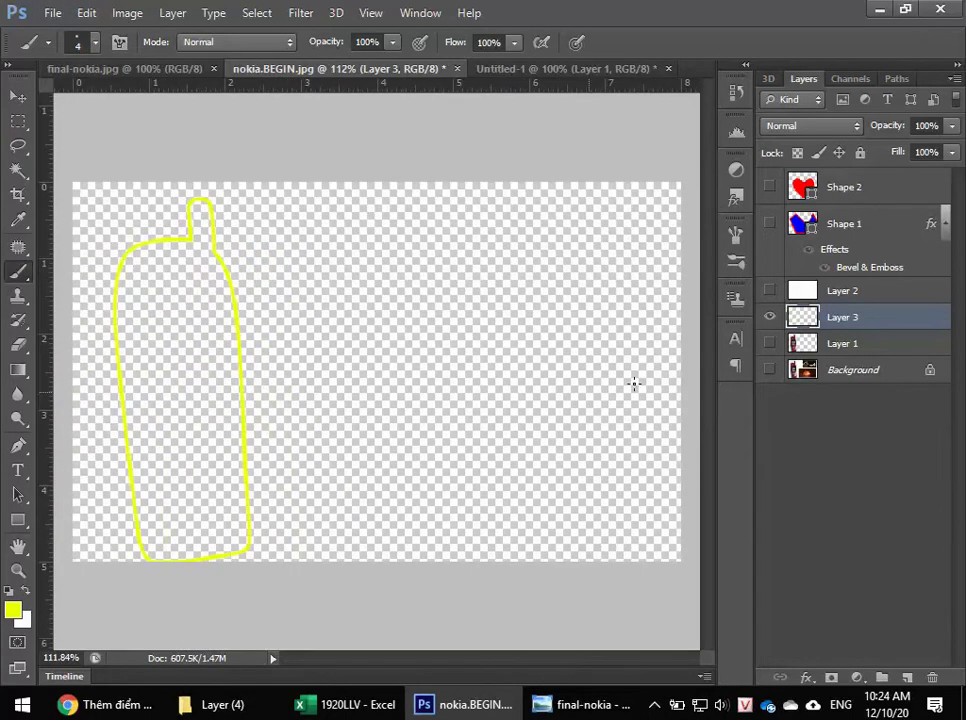
click(768, 343)
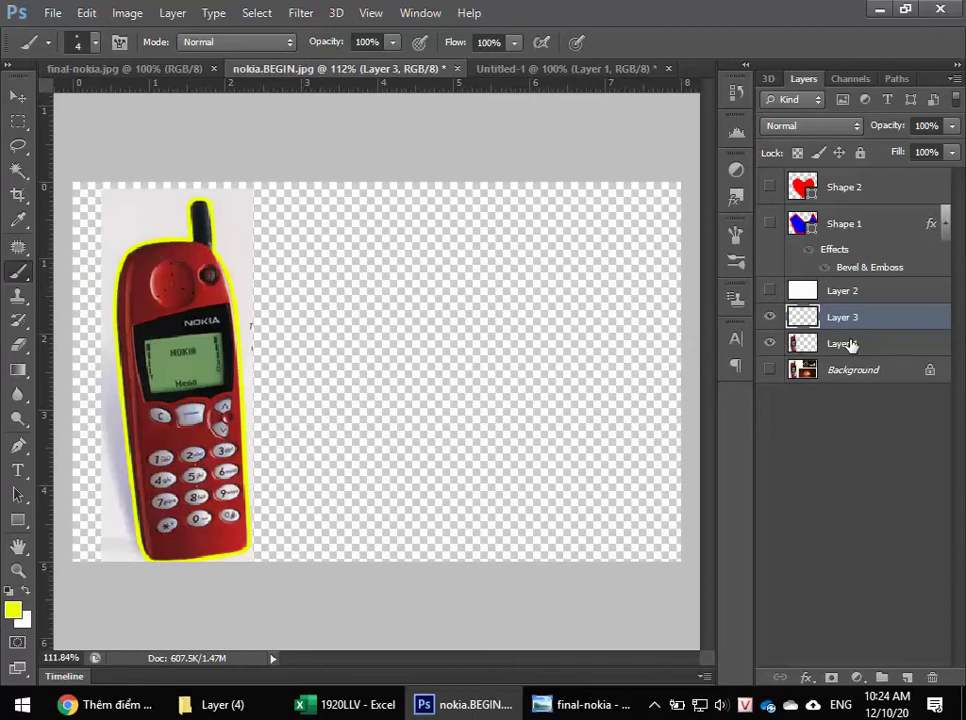